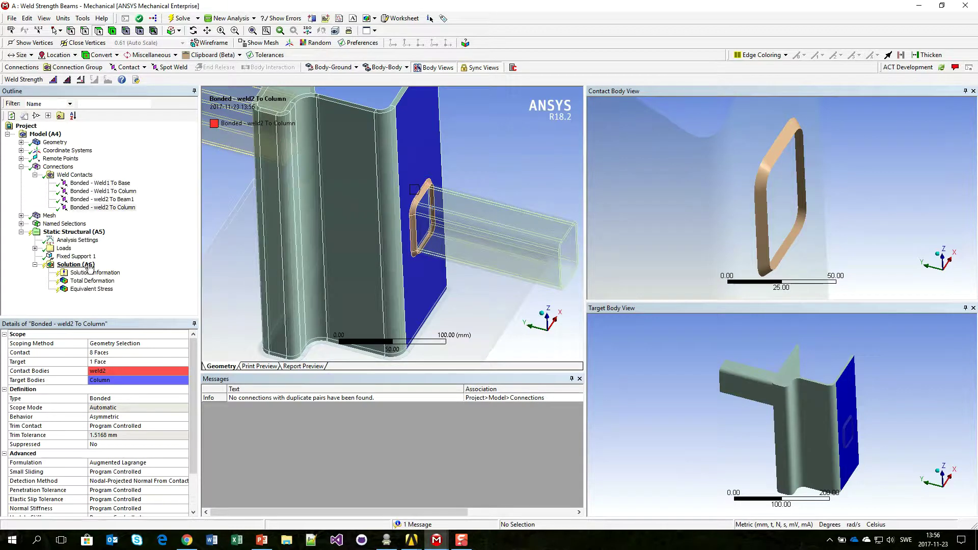
Set the Weld Contacts group's auto-detection tolerance type to Value with a tolerance value of 0.1 mm.
left_click(55, 178)
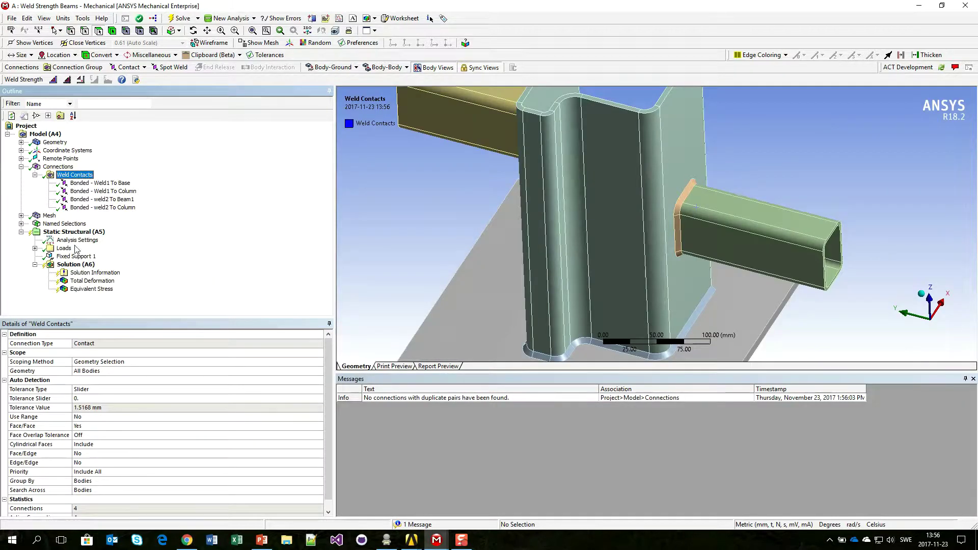
left_click(87, 391)
left_click(87, 406)
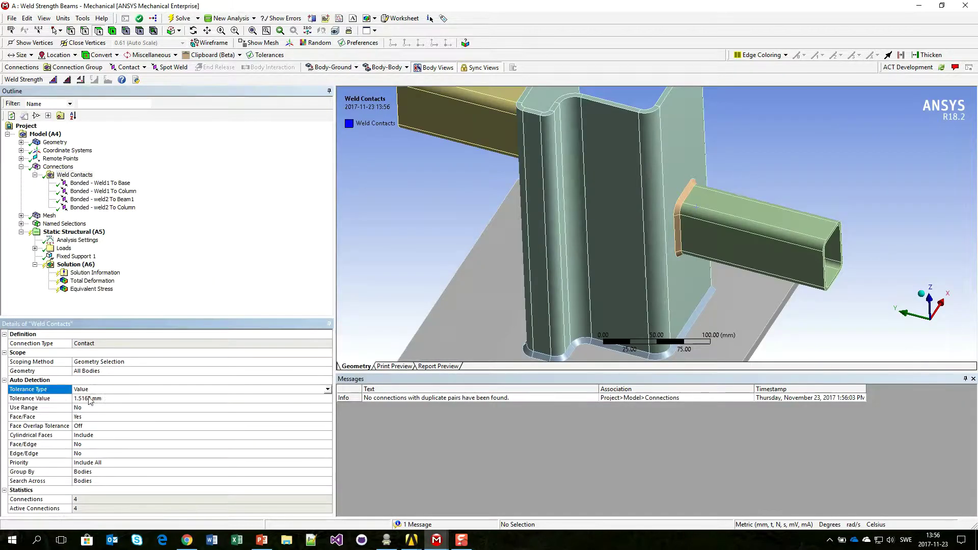
left_click(93, 400)
type("0.")
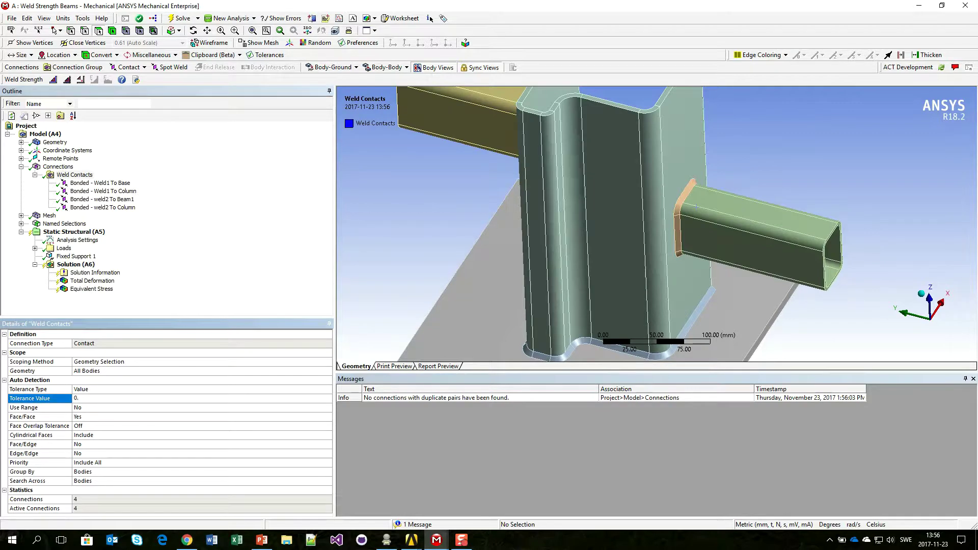
type("1")
Delete the four bonded contacts in the Weld Contacts group and recreate them with Create Weld Contacts.
left_click(100, 183)
left_click(121, 208, "shift")
key("Delete")
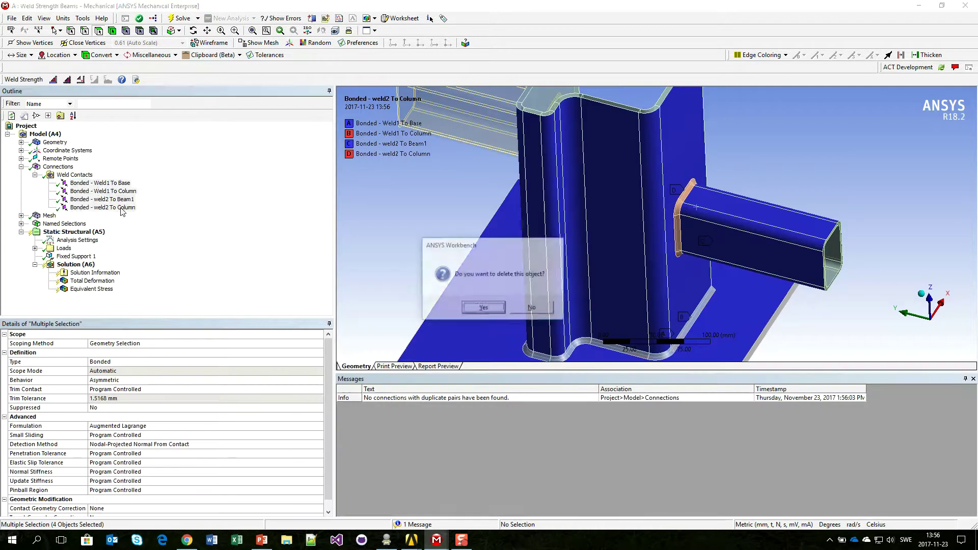
key("Return")
left_click(53, 79)
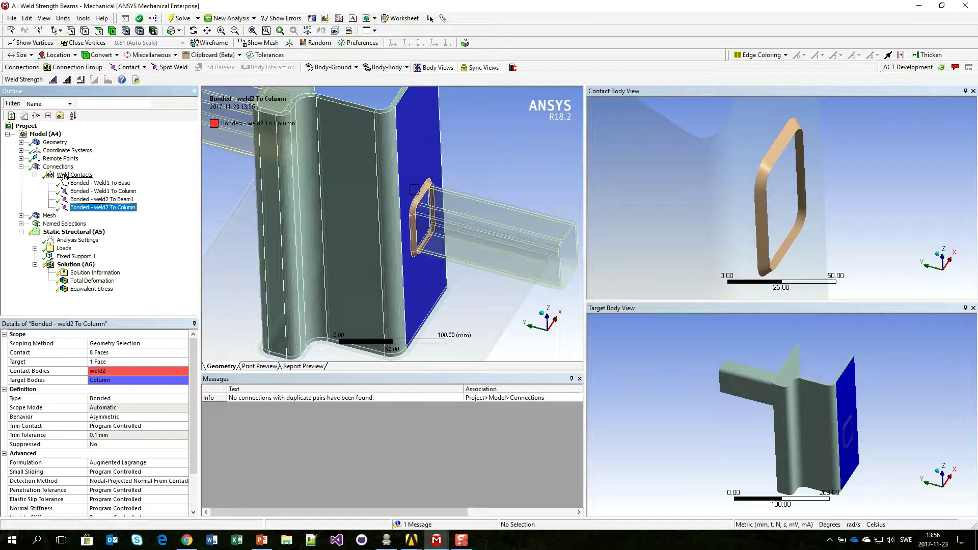
Switch to the PowerPoint slide show and advance to the Weld Contacts Match slide.
left_click(262, 540)
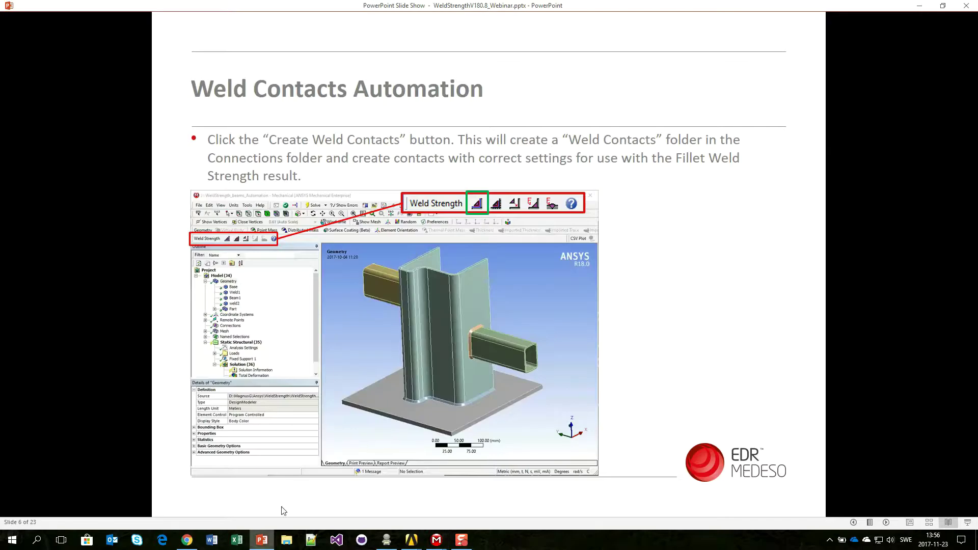
left_click(777, 322)
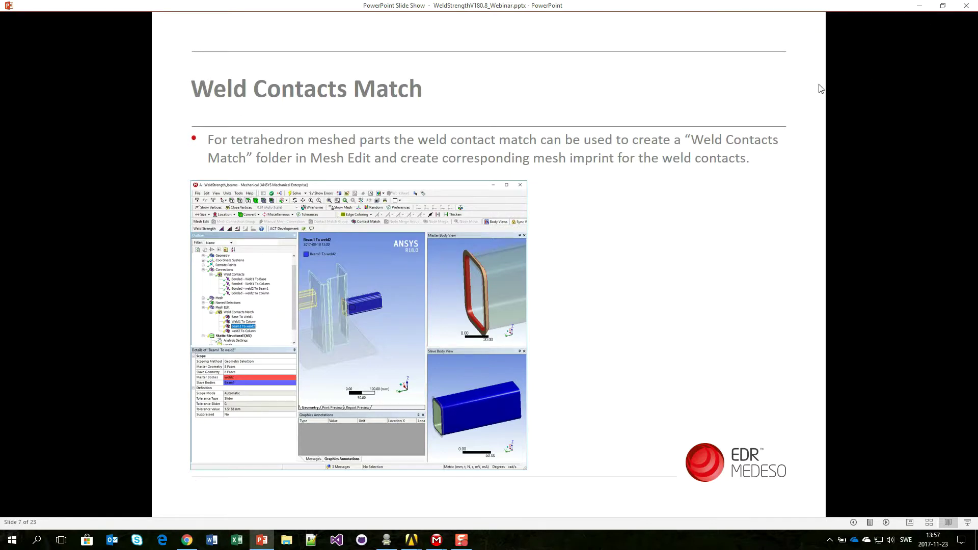
Switch to the Weld Strength Beams model in ANSYS Mechanical and generate the weld contact matches.
left_click(437, 540)
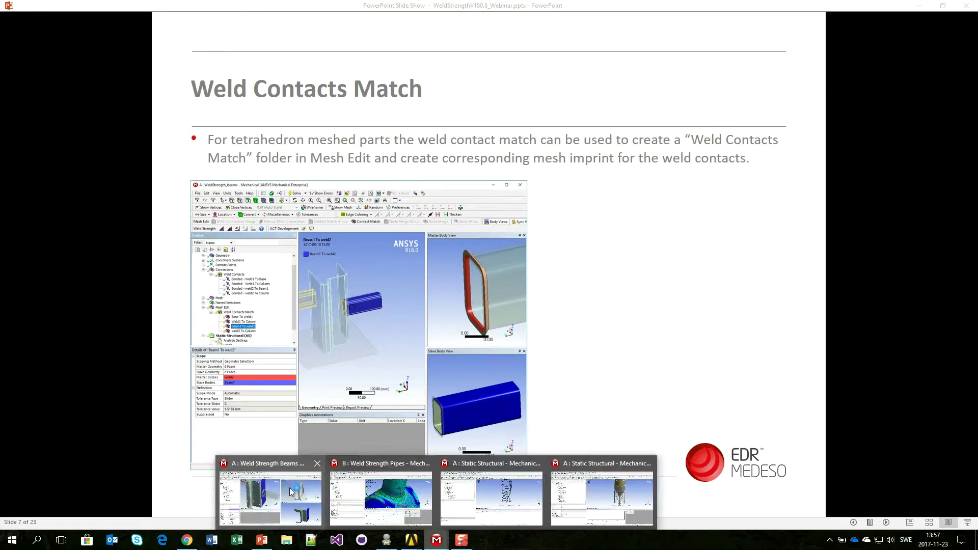
left_click(292, 492)
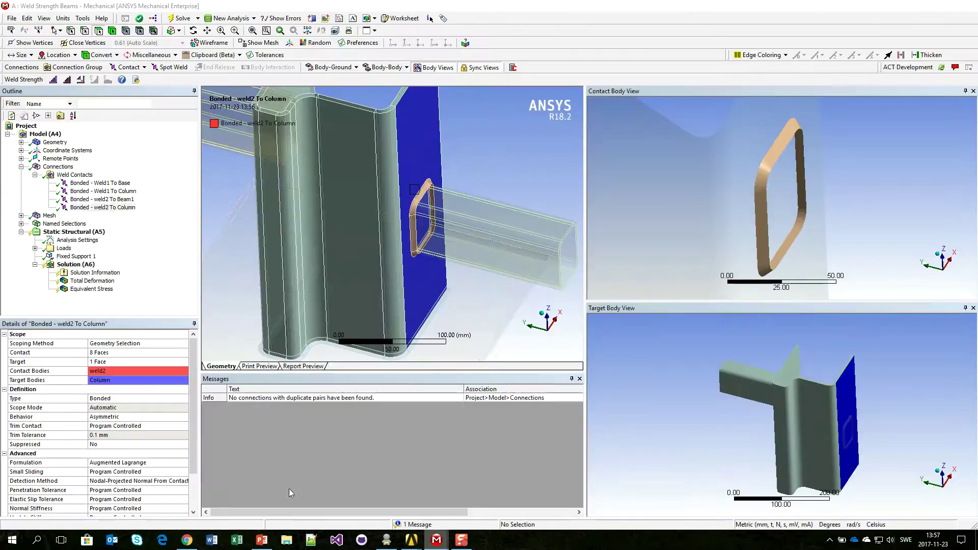
left_click(66, 80)
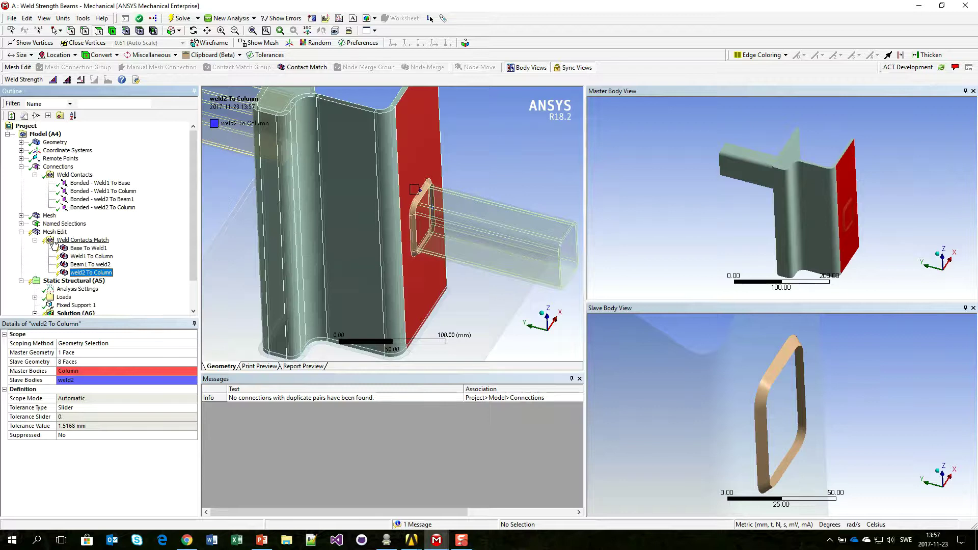
Examine each contact match in the Weld Contacts Match group and the mesh of the model.
left_click(88, 249)
left_click(89, 257)
left_click(89, 264)
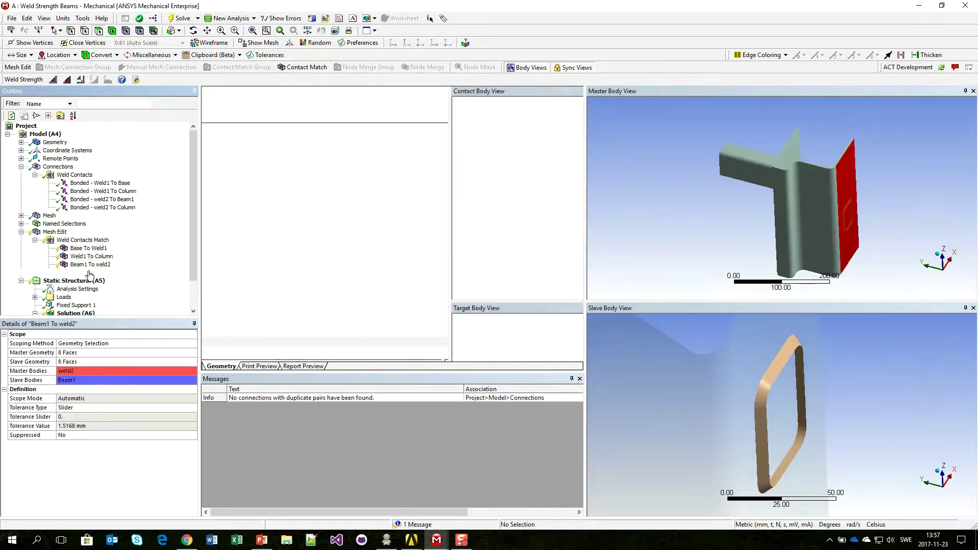
left_click(89, 273)
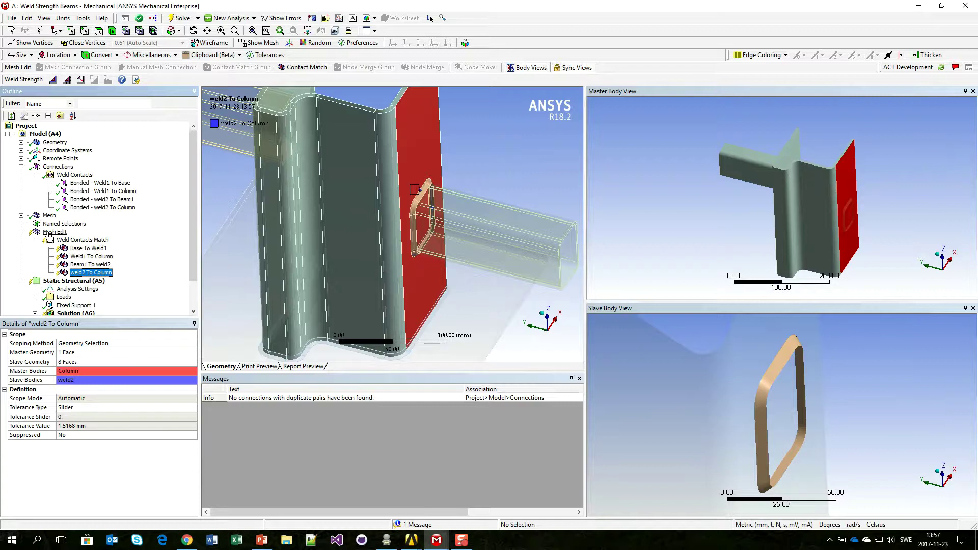
left_click(48, 217)
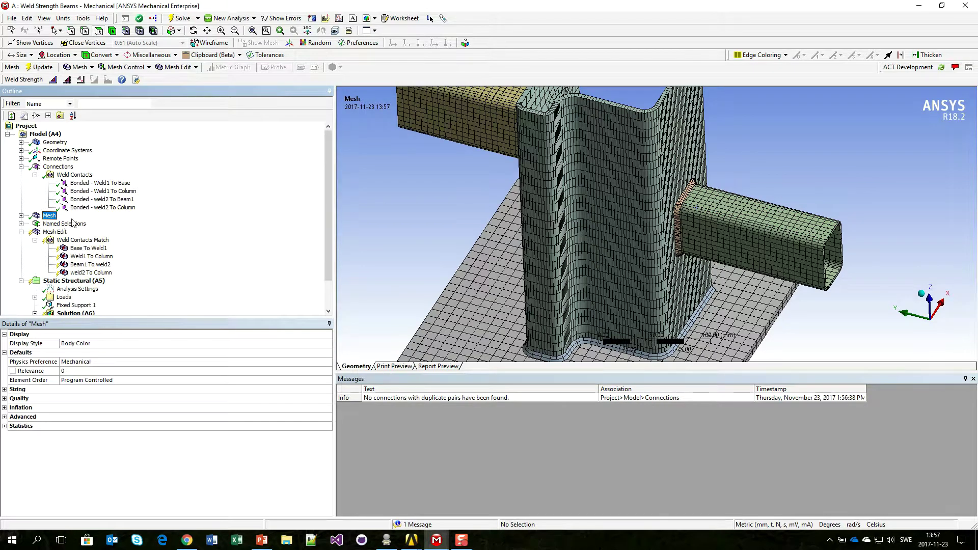
Delete the Weld Contacts Match group with all its contact matches.
left_click(56, 242)
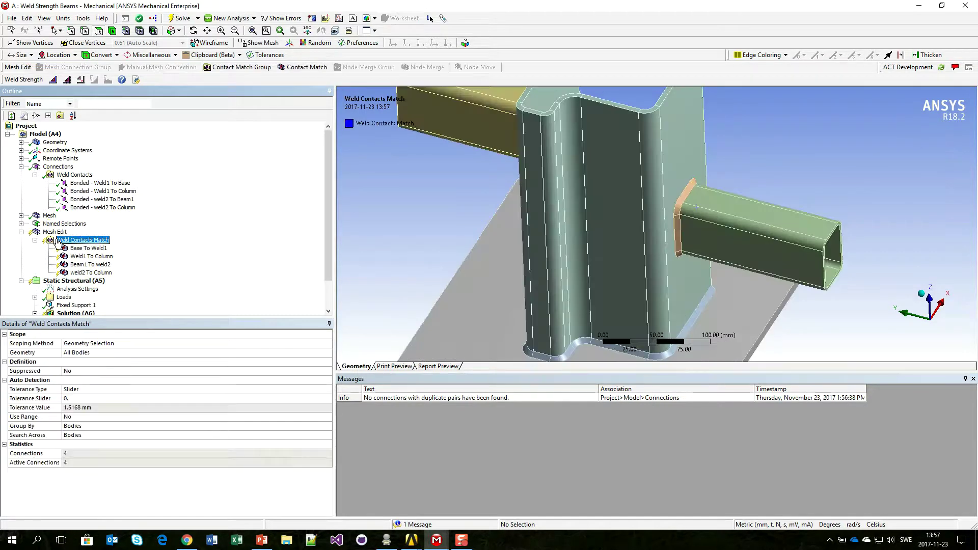
key("Delete")
key("Return")
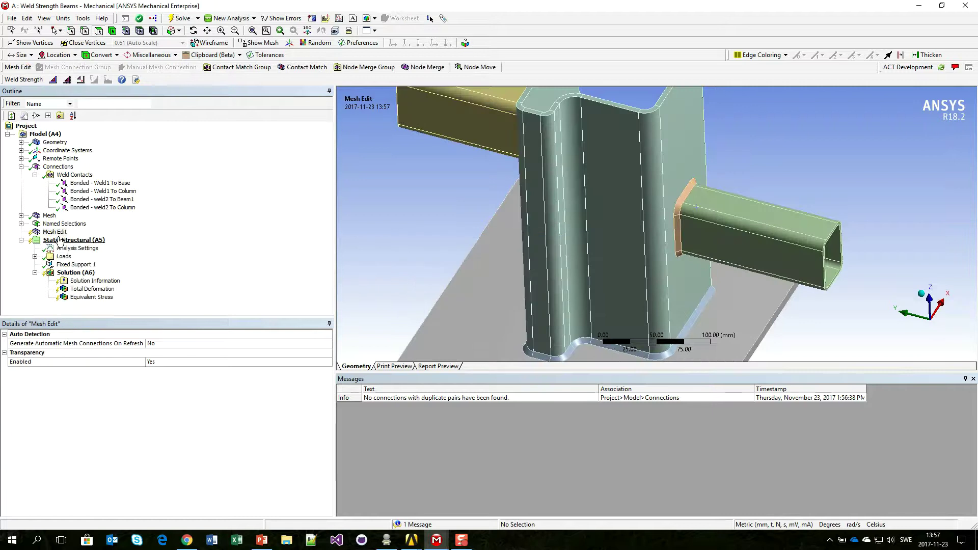
Delete the Mesh Edit object from the model tree.
left_click(48, 233)
right_click(48, 233)
left_click(47, 233)
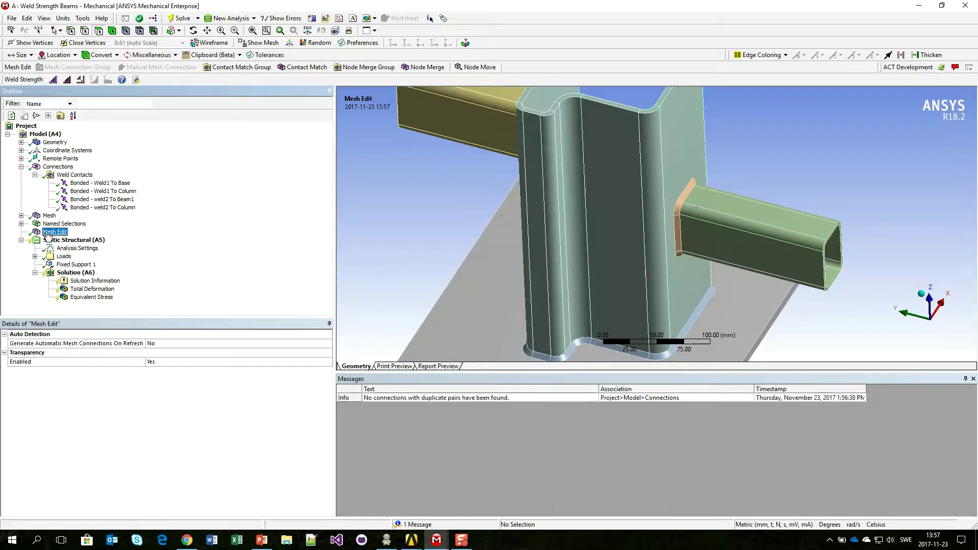
right_click(48, 234)
left_click(80, 290)
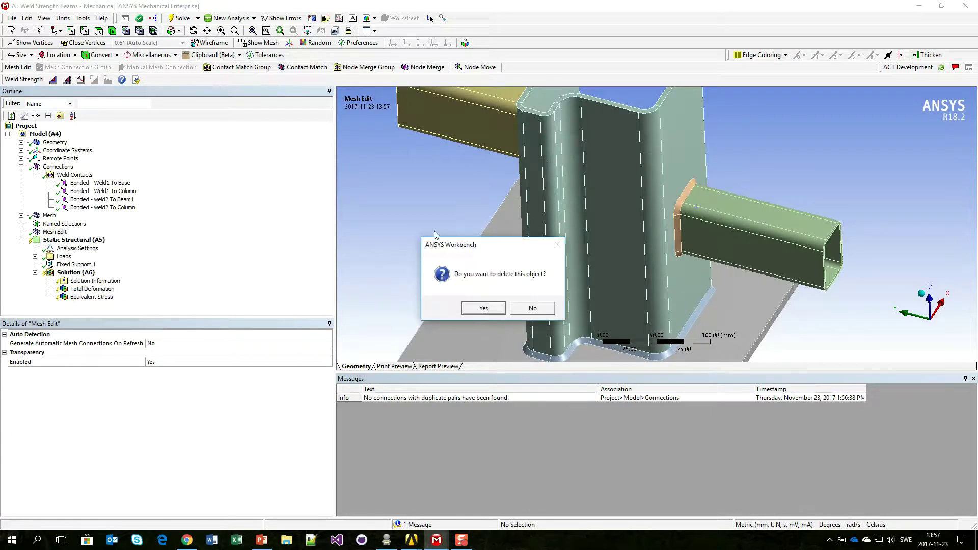
left_click(483, 309)
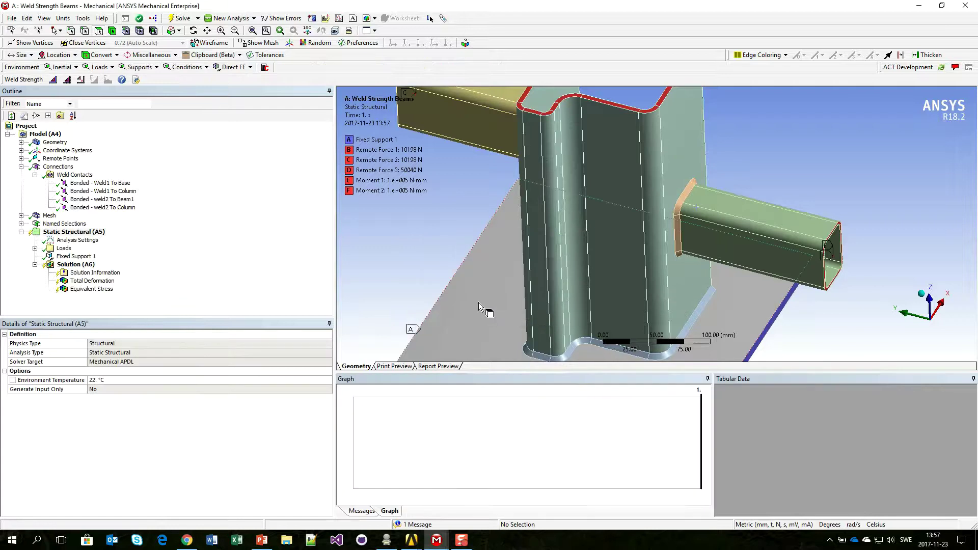
View the Add Fillet Weld slide in PowerPoint and return to the Weld Strength Beams model in ANSYS Mechanical.
key("alt+Tab")
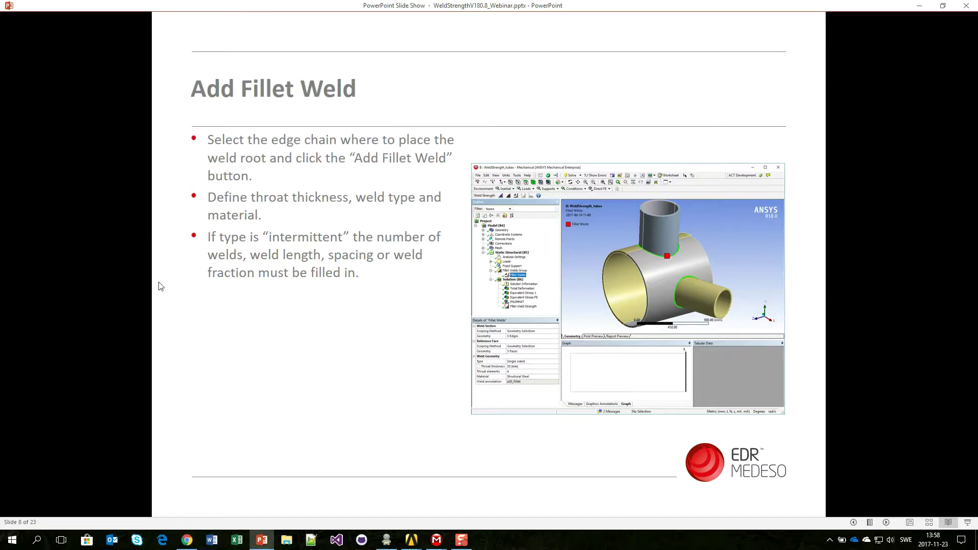
key("Right")
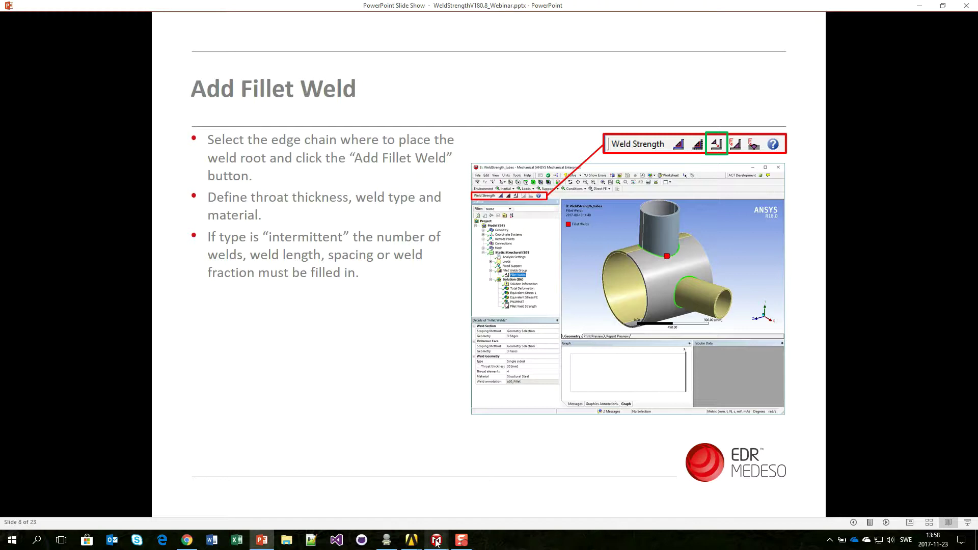
mouse_move(436, 543)
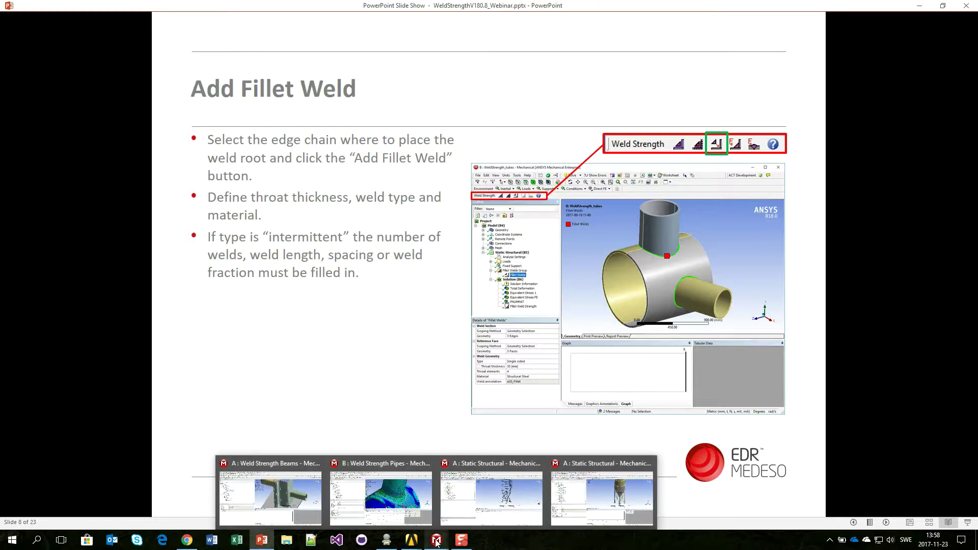
left_click(298, 502)
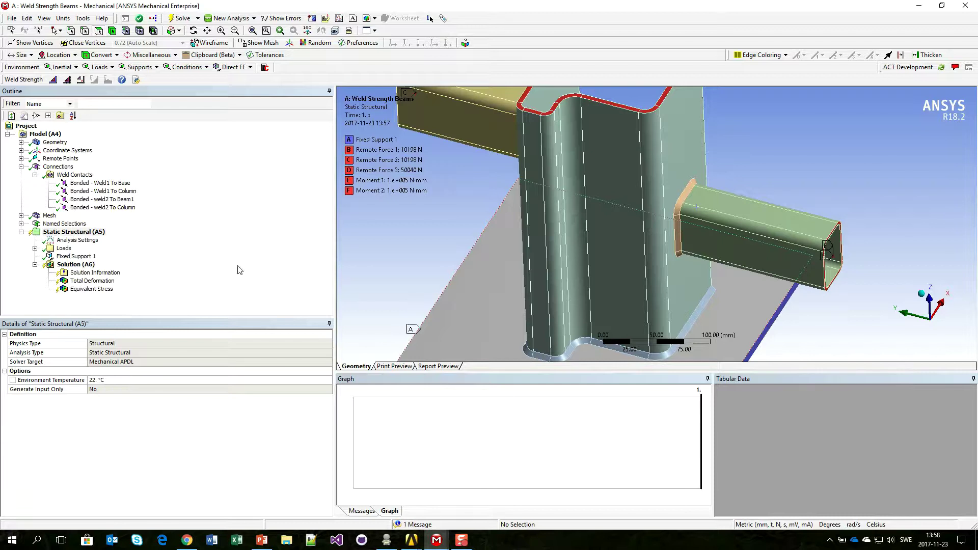
Suppress the Weld1 body under Geometry.
left_click(21, 142)
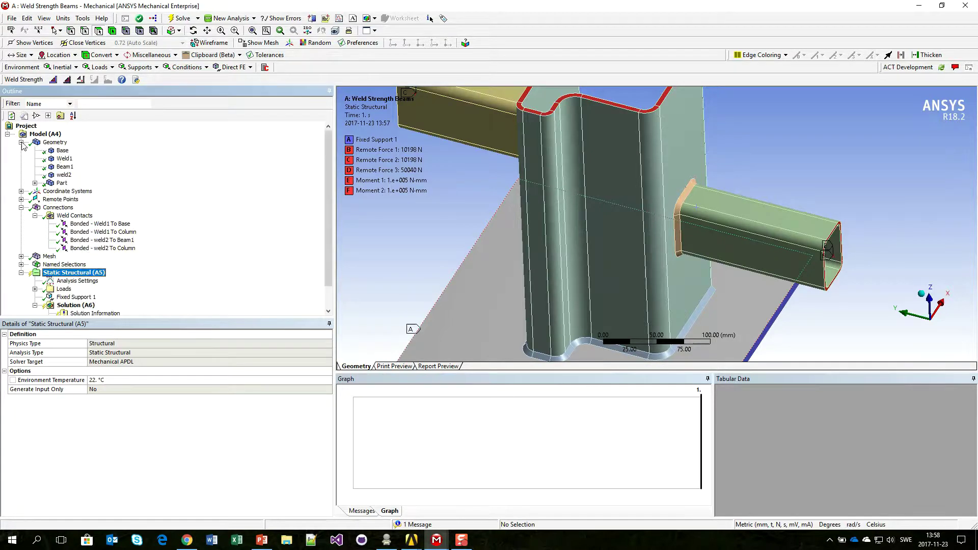
left_click(64, 159)
right_click(64, 159)
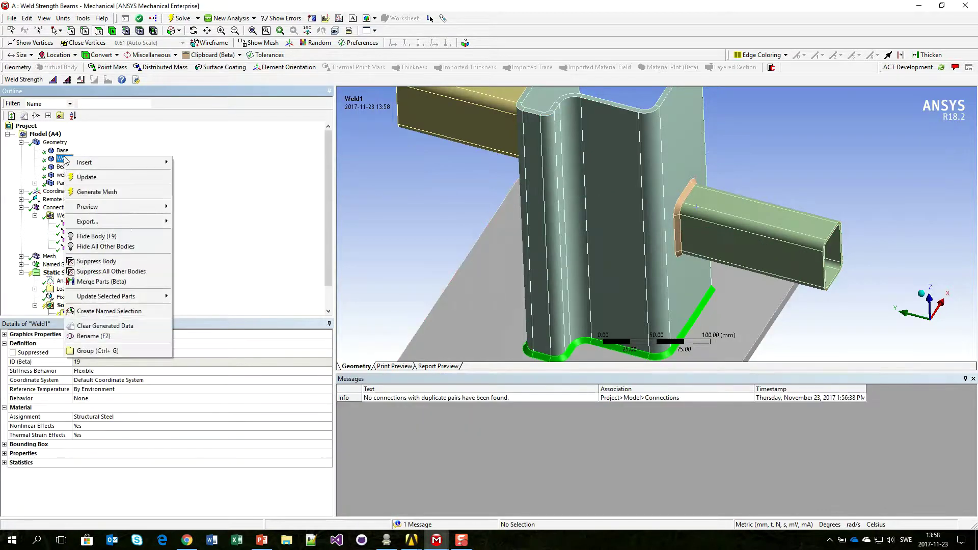
left_click(122, 261)
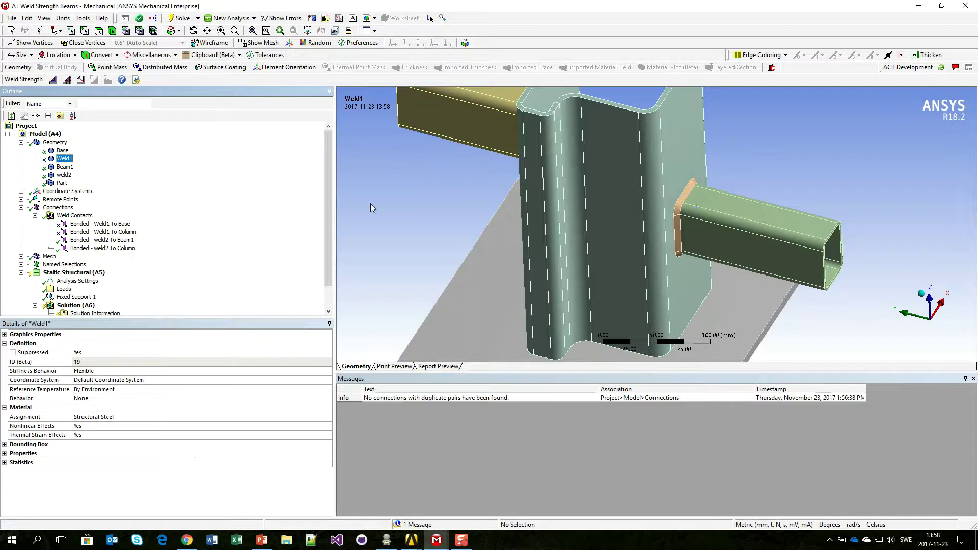
Add a Fillet Welds object to the Static Structural analysis.
middle_click_drag(655, 216, 669, 183, "ctrl")
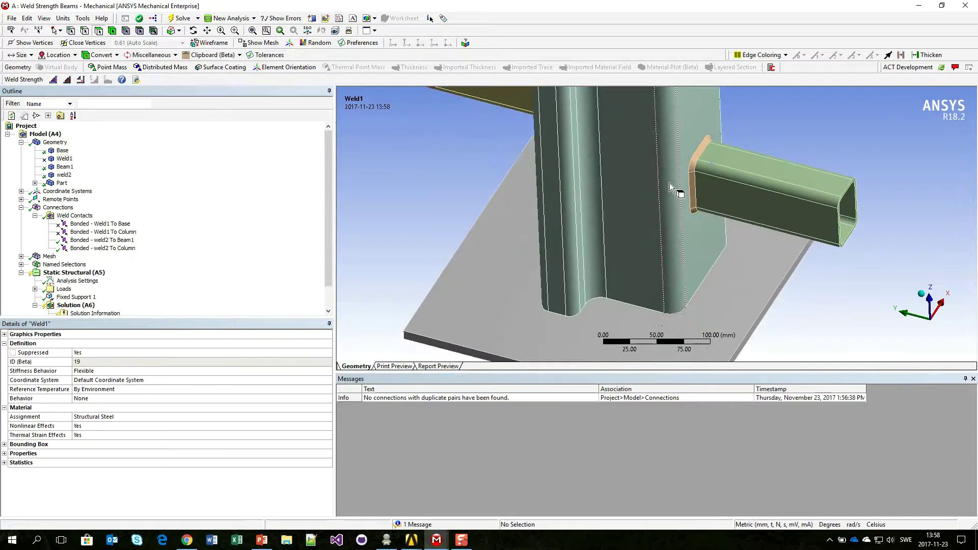
left_click(21, 142)
left_click(33, 175)
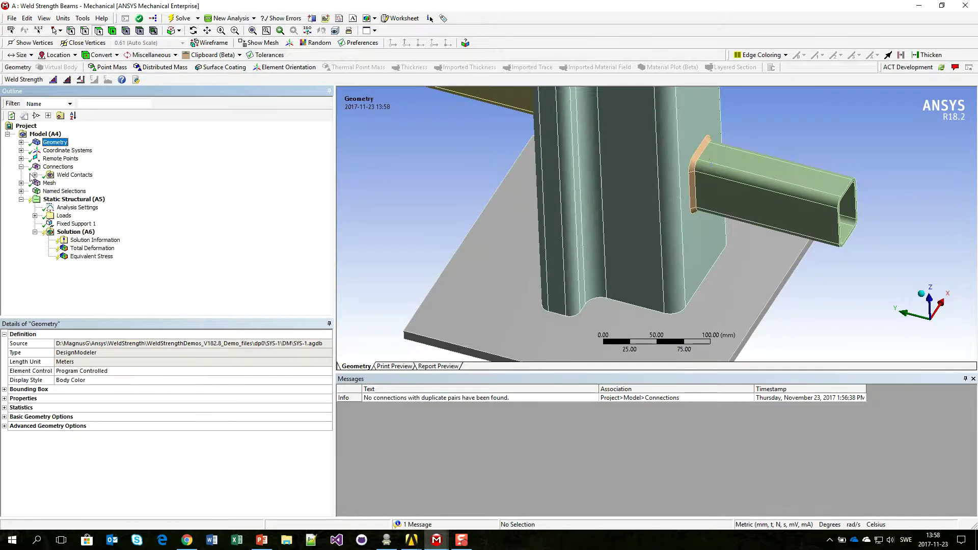
left_click(73, 199)
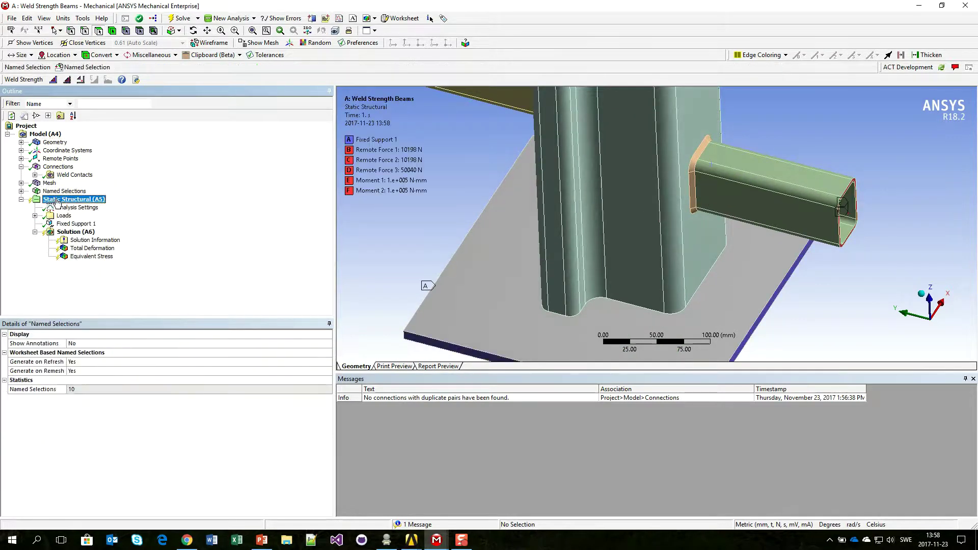
left_click(80, 80)
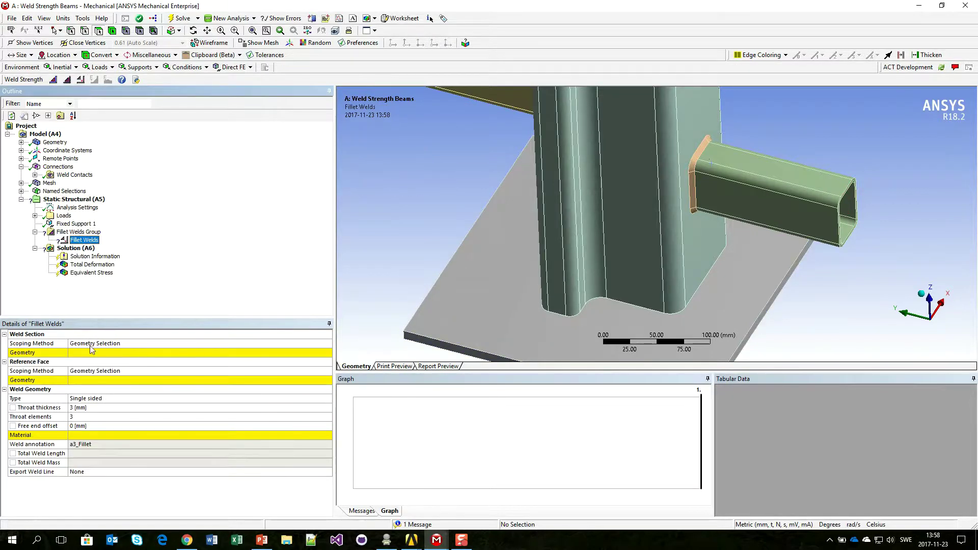
Scope the fillet weld section to the chain of 9 edges where the column meets the base plate.
left_click(110, 351)
middle_click_drag(489, 204, 623, 228)
left_click(619, 236)
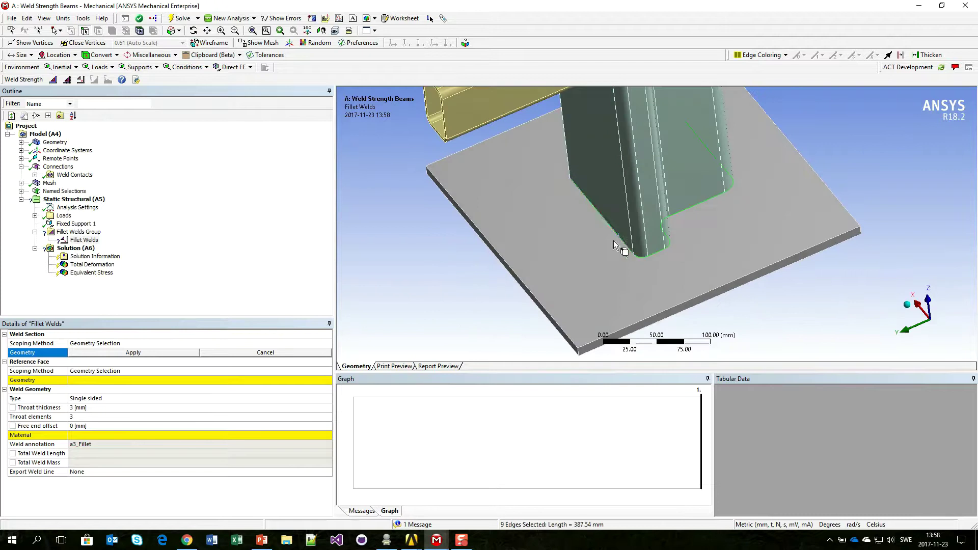
left_click(162, 353)
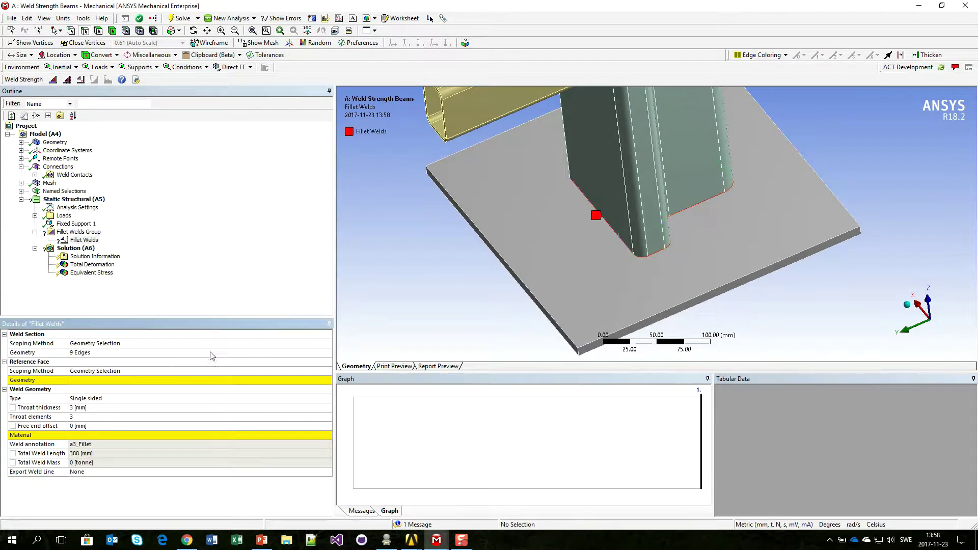
Set the column's 11 side faces as the fillet weld's reference faces and assign Structural Steel as its material.
left_click(98, 381)
left_click(598, 170)
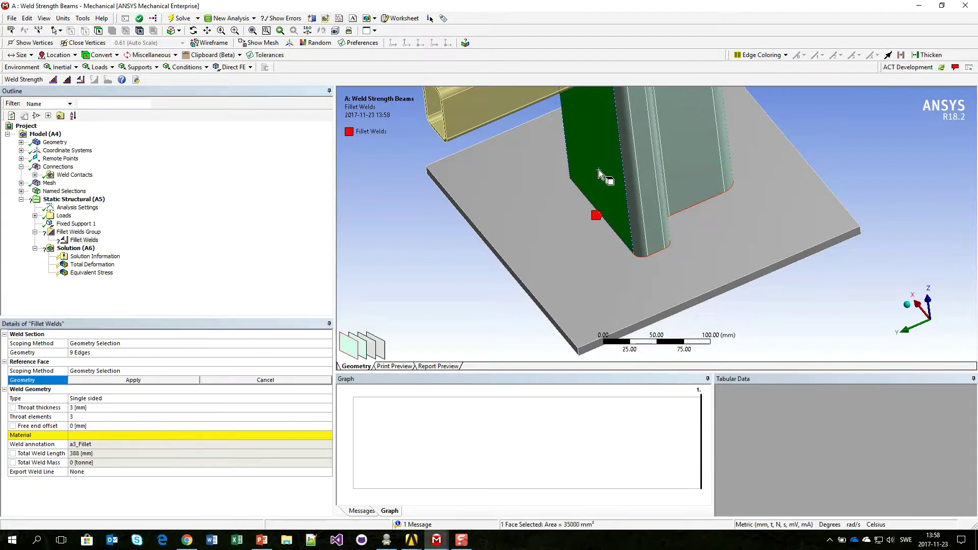
left_click(193, 381)
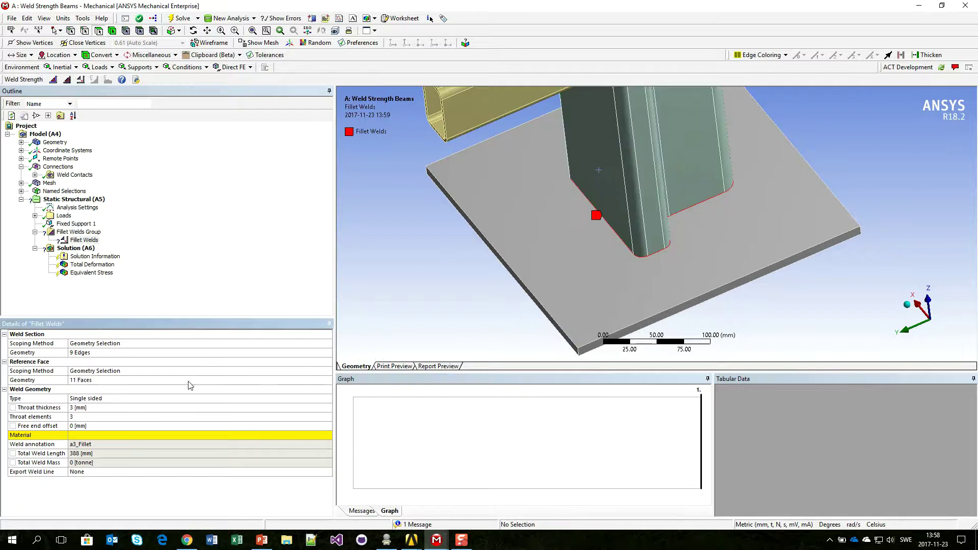
left_click(87, 408)
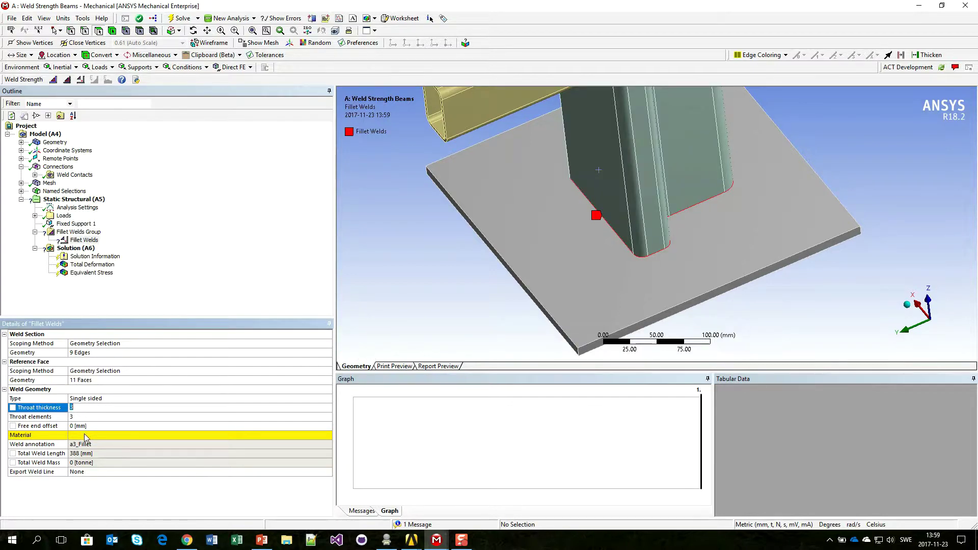
left_click(86, 436)
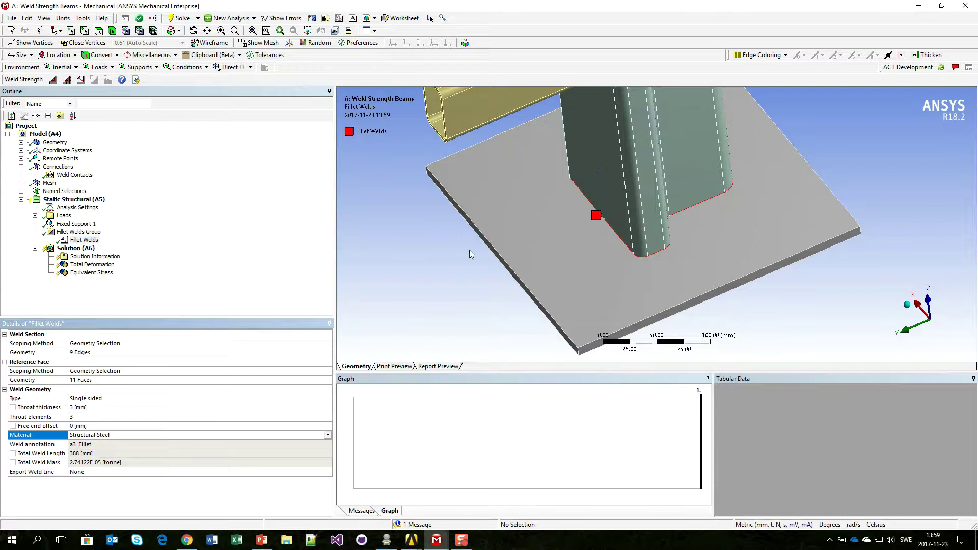
Set the fillet weld's throat thickness to 4 mm and display the model as a wireframe.
left_click(86, 407)
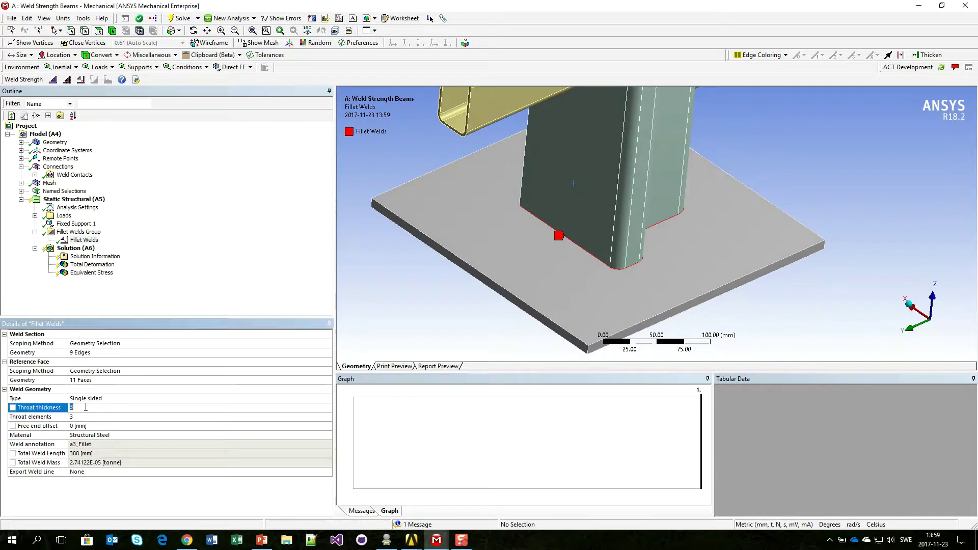
type("4")
key("Return")
left_click(214, 45)
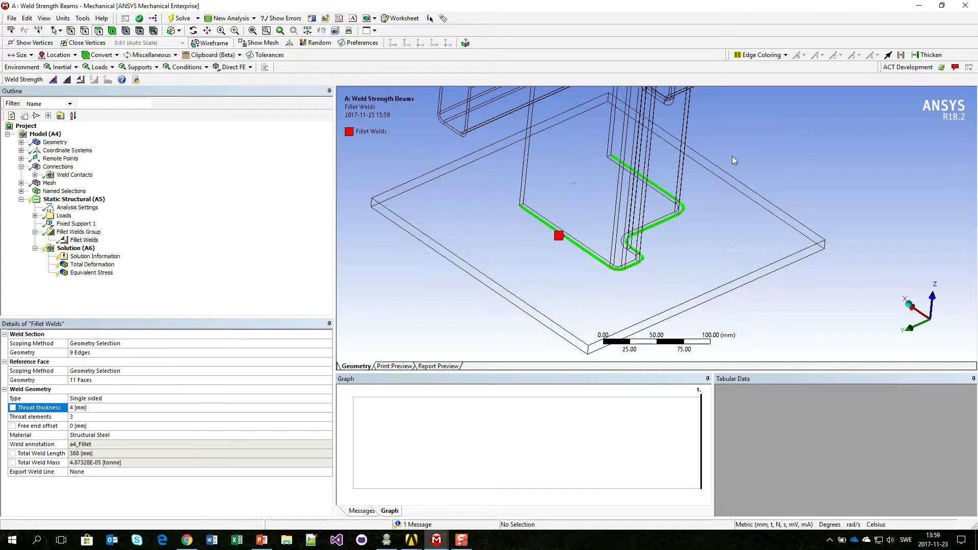
middle_click_drag(686, 170, 611, 209)
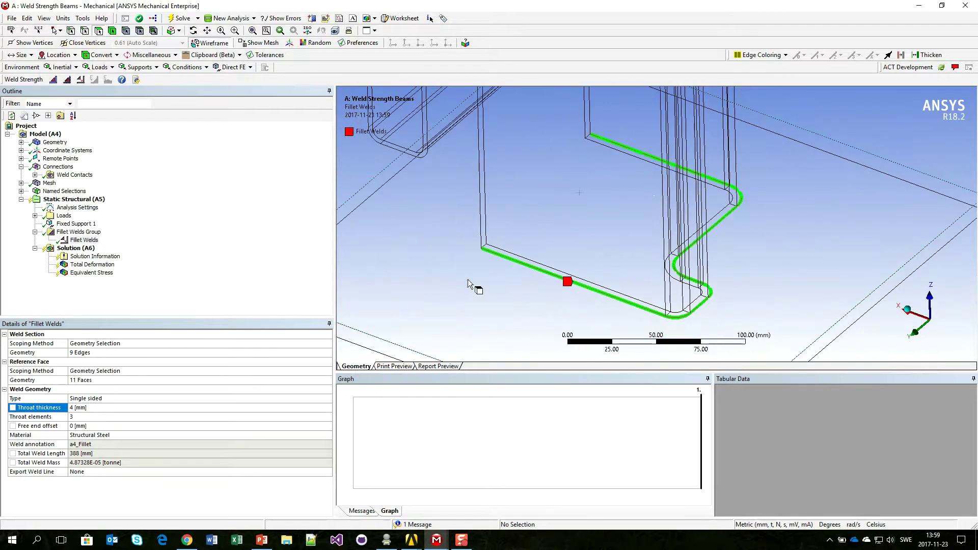
Set the fillet weld's free end offset to 10 mm.
left_click(88, 426)
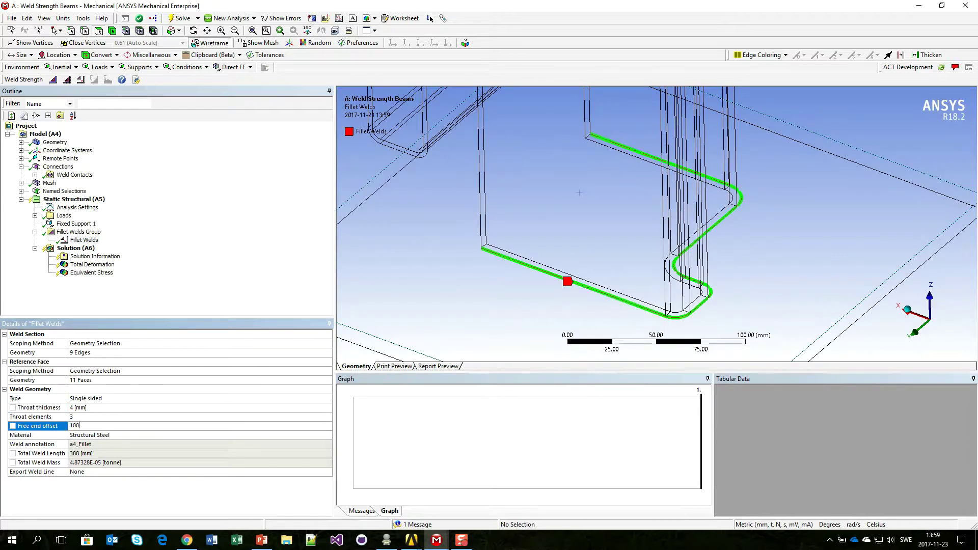
type("100")
key("BackSpace")
key("Return")
middle_click_drag(674, 233, 431, 276)
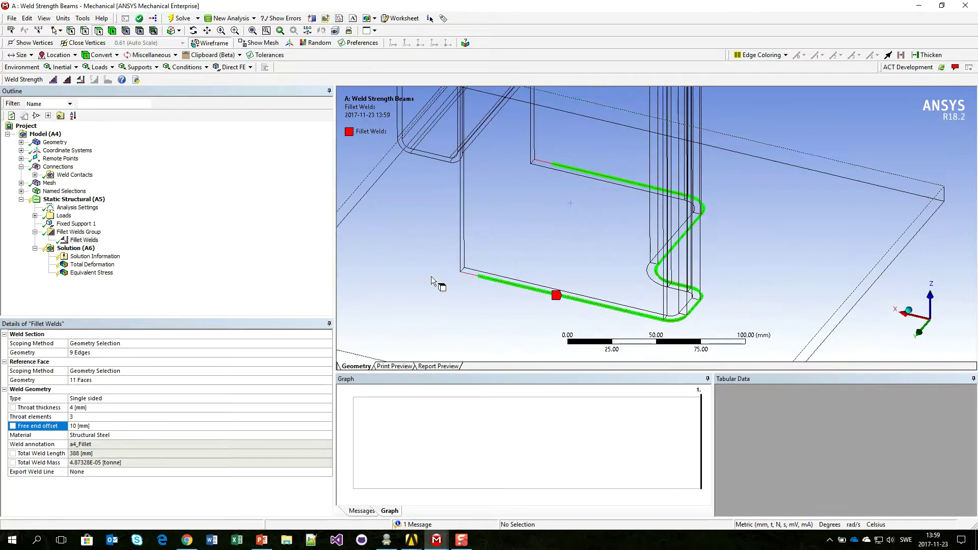
Reset the fillet weld's free end offset to 0 mm.
left_click(98, 427)
type("0")
key("Return")
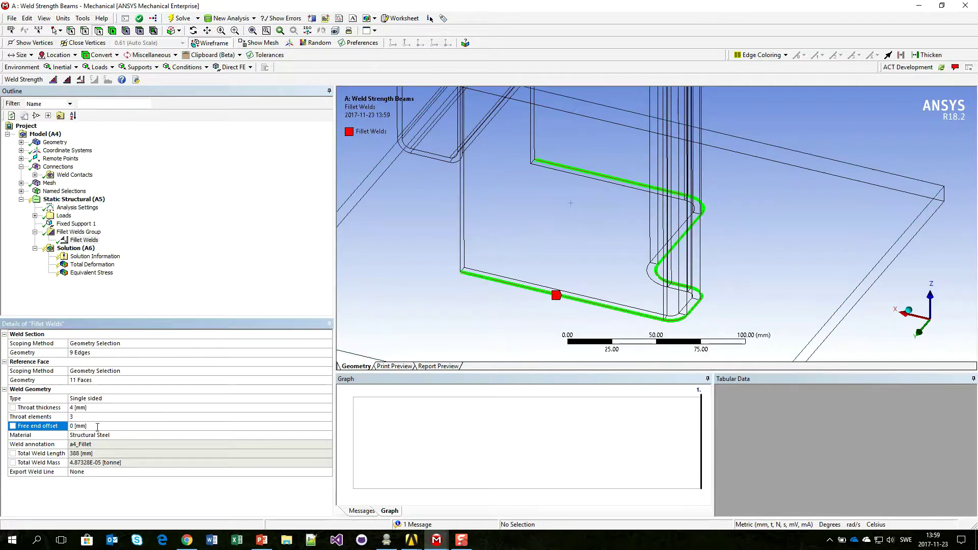
Change the fillet weld type to Single sided intermittent and enter a weld fraction.
double_click(146, 399)
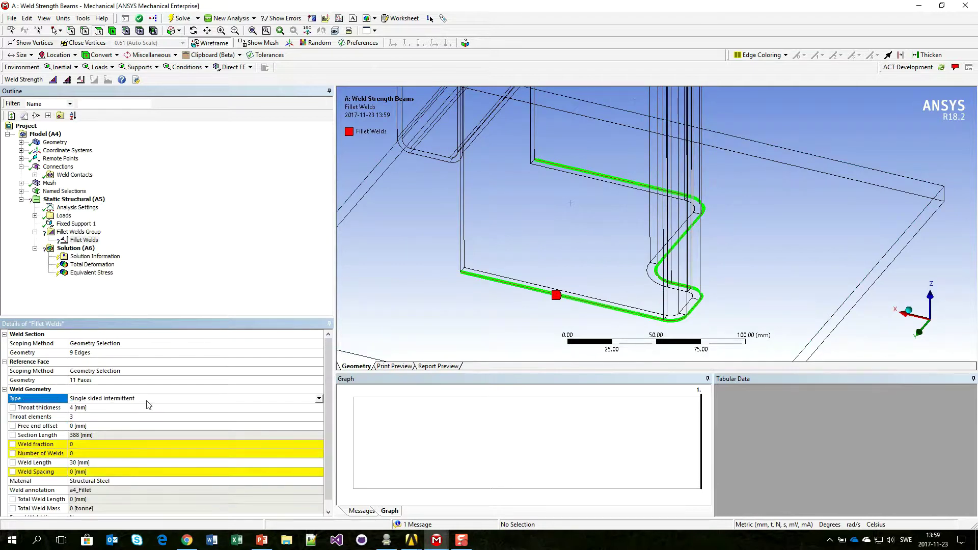
left_click(115, 445)
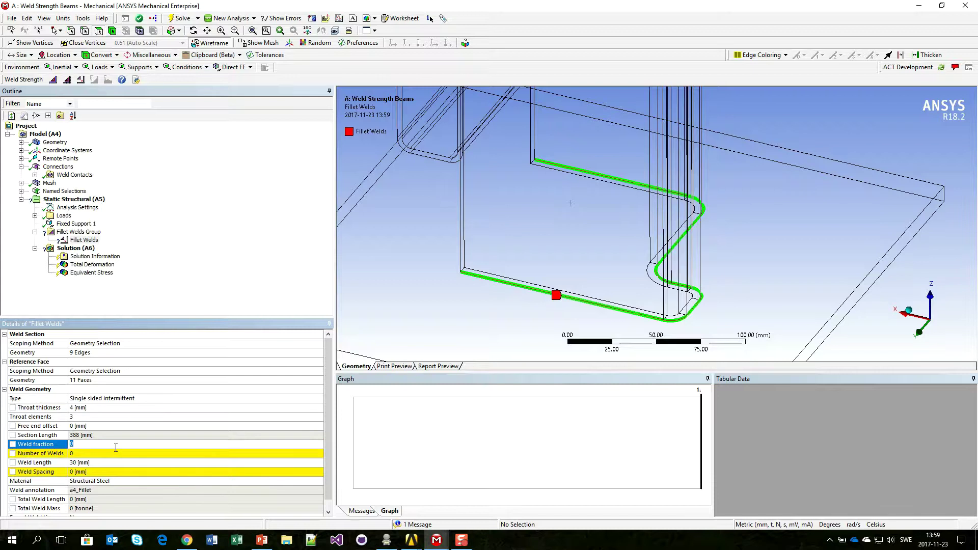
key("Return")
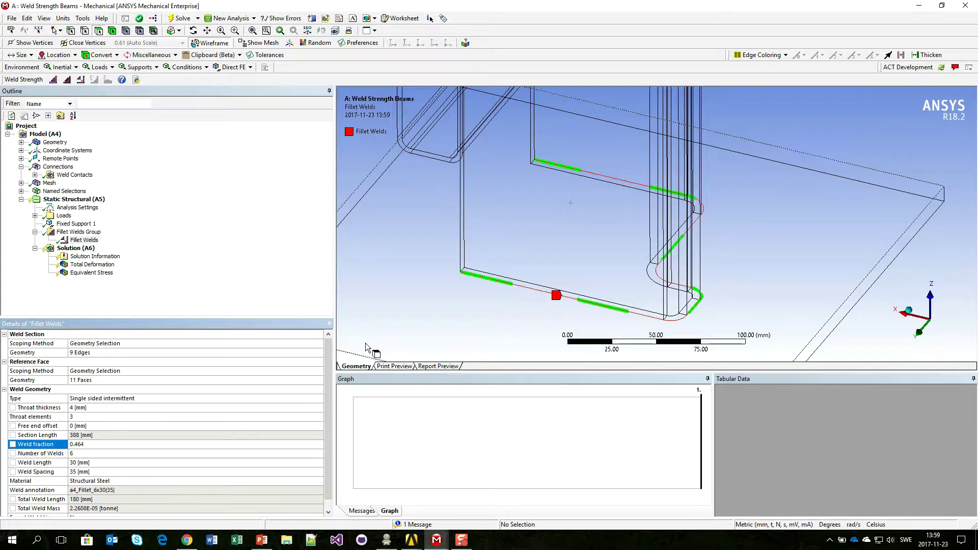
middle_click_drag(387, 339, 601, 239)
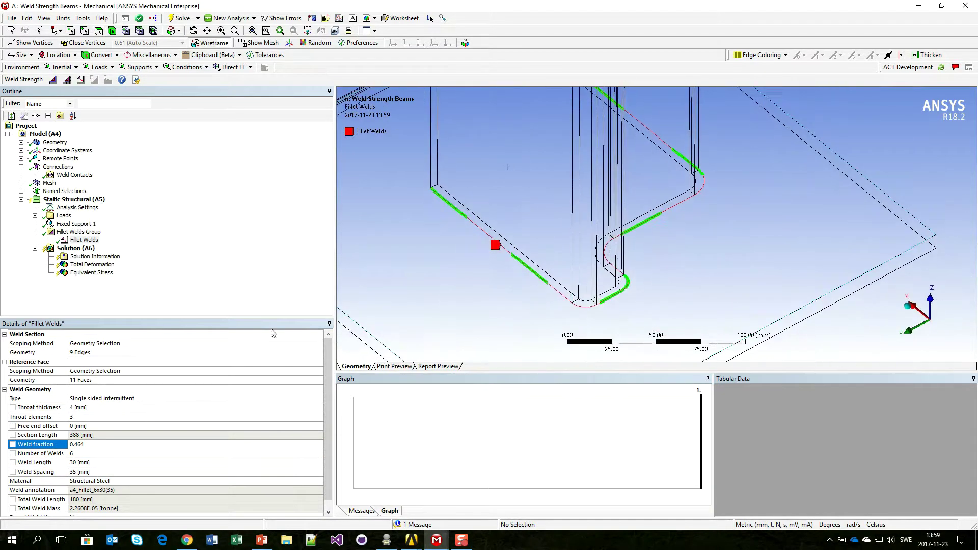
Set the number of welds in the intermittent fillet weld to 8.
left_click(88, 452)
type("8")
key("Return")
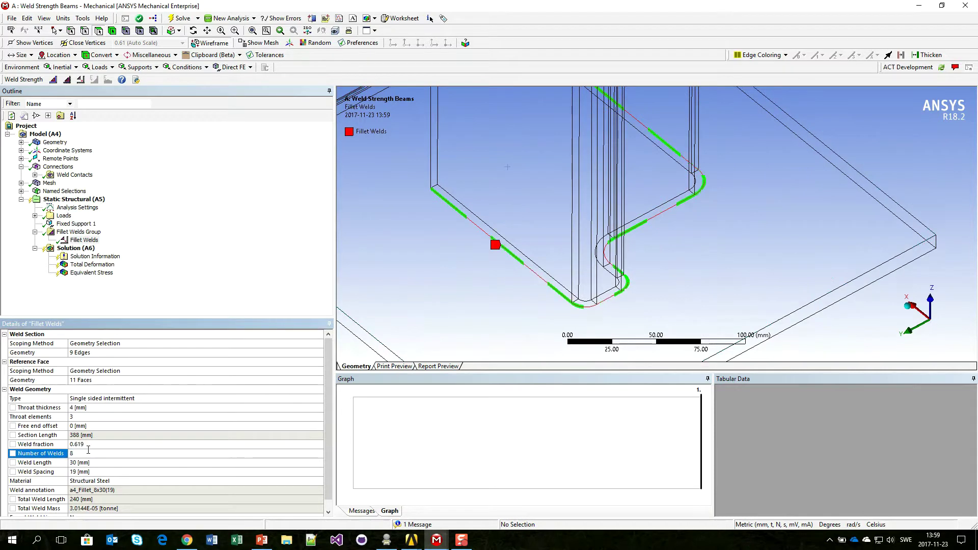
Set the intermittent fillet weld's weld spacing to 25 mm.
middle_click_drag(545, 245, 522, 211)
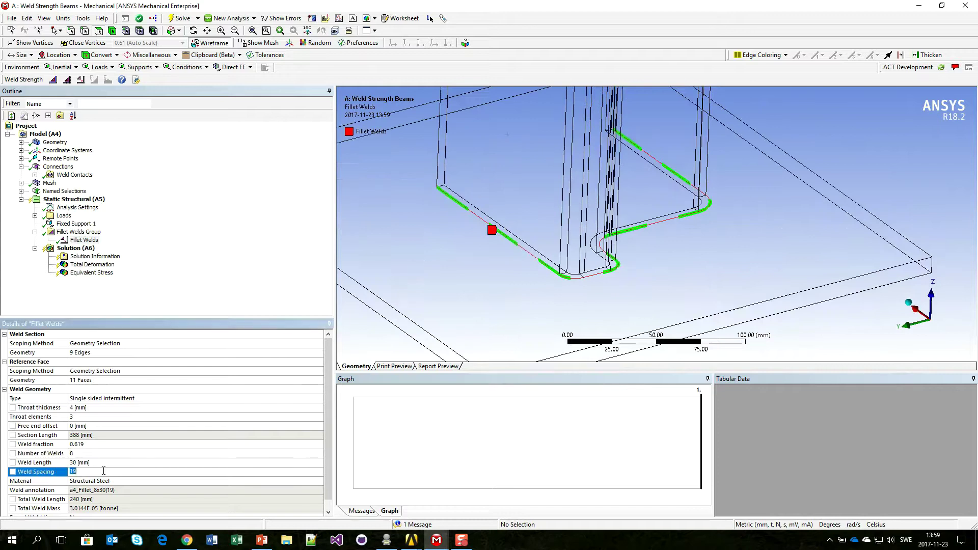
type("5")
key("Return")
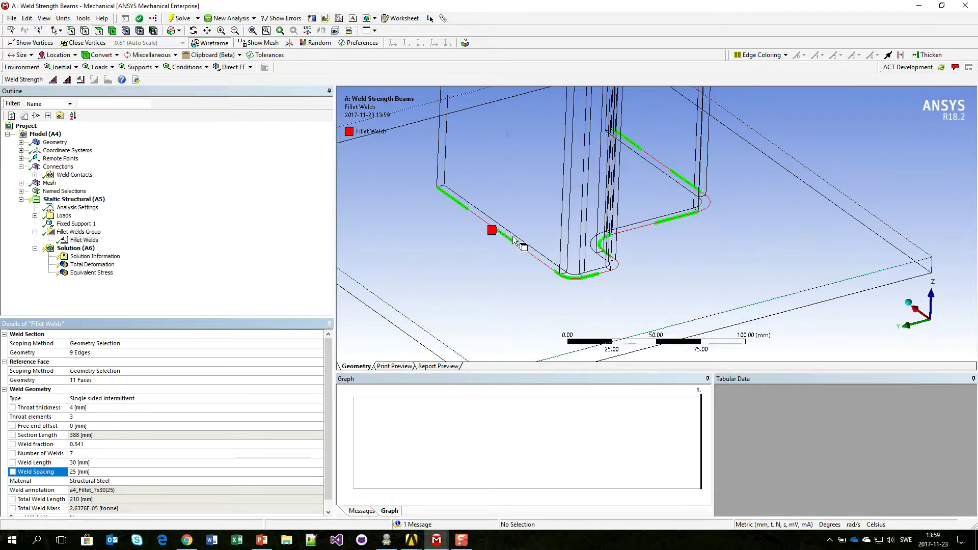
middle_click_drag(520, 244, 595, 199)
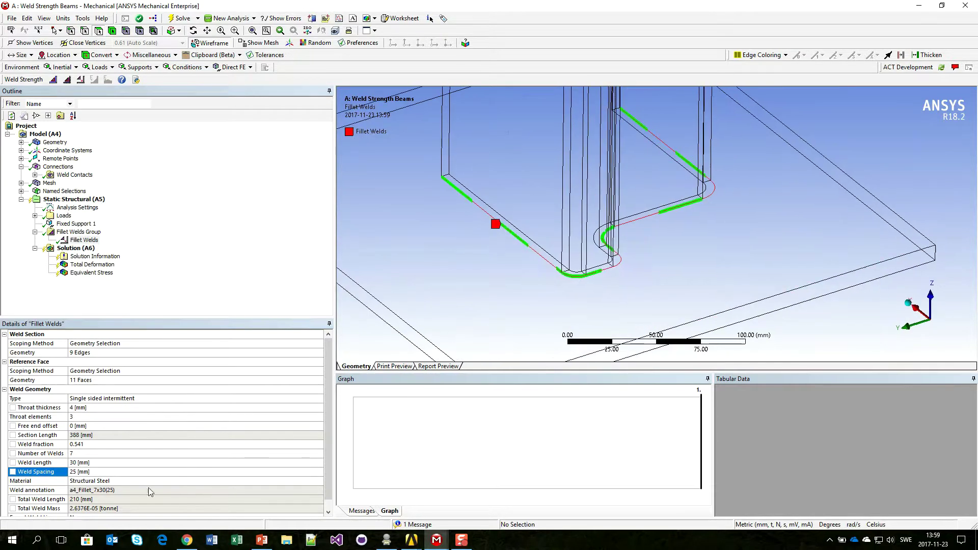
Review the intermittent weld's section length, total weld length, total weld mass and weld annotation.
scroll(113, 462, "down", 1)
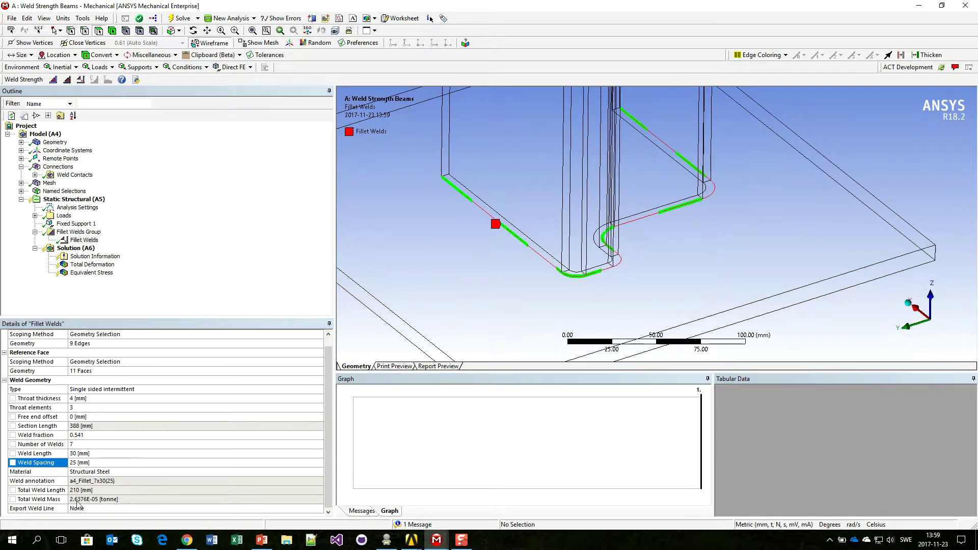
left_click(105, 426)
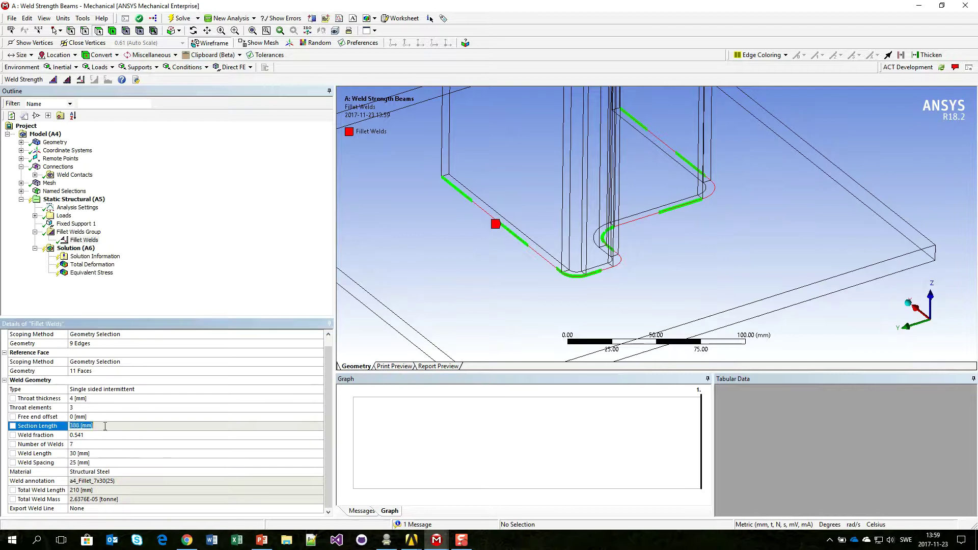
left_click(94, 491)
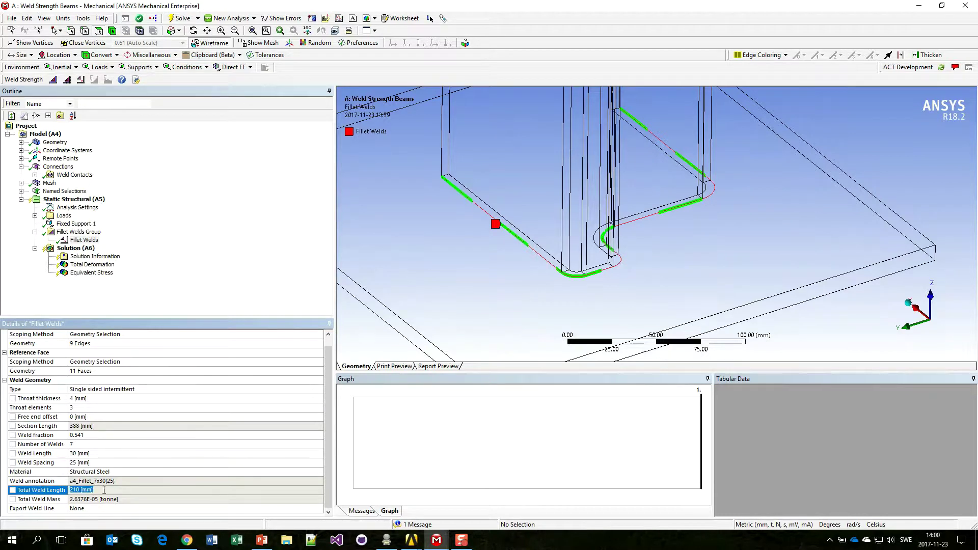
left_click(134, 499)
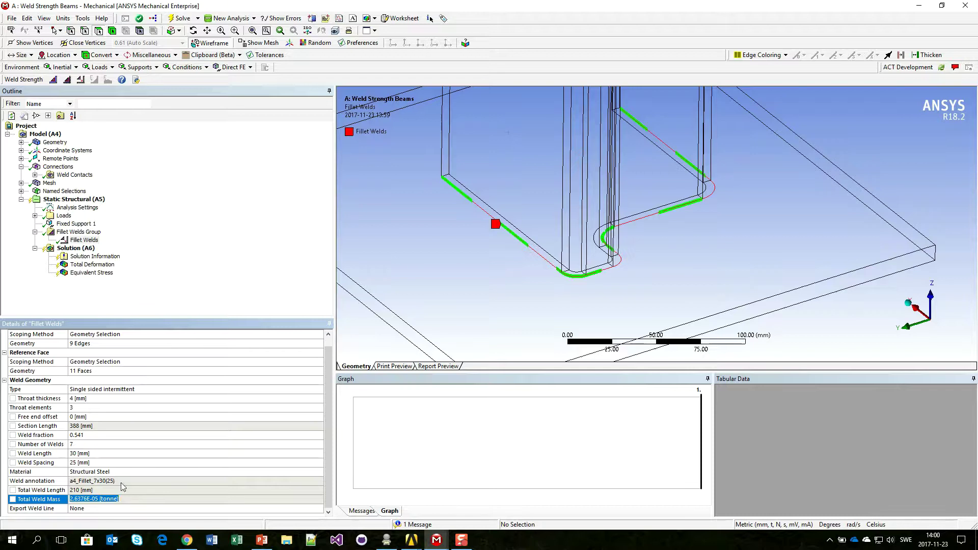
left_click(125, 481)
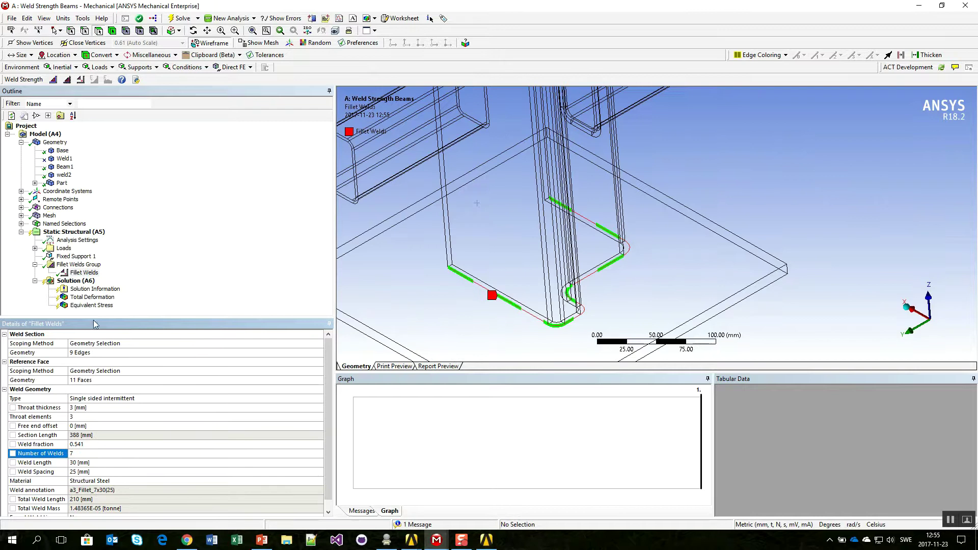
Solve the static structural analysis and display the Equivalent Stress result with wireframe display switched off.
left_click(180, 18)
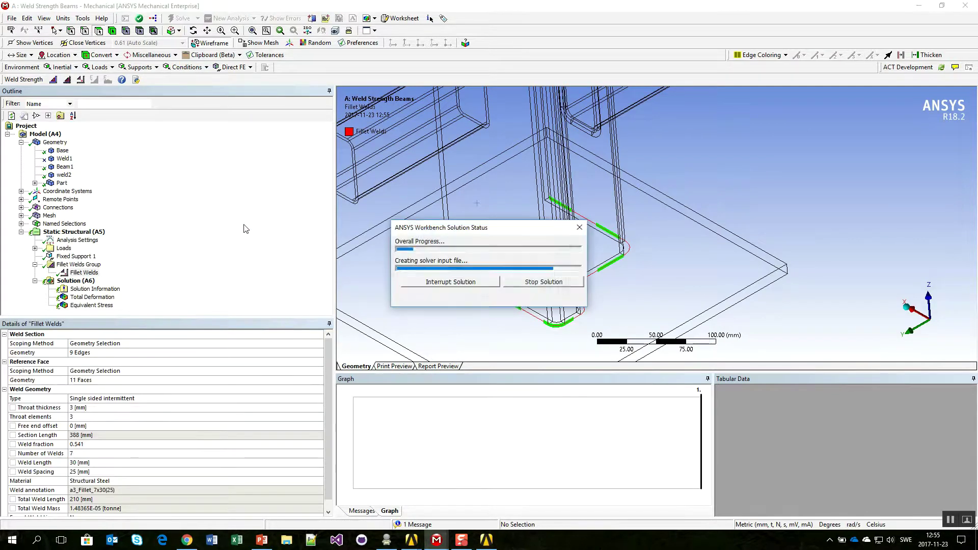
left_click(210, 46)
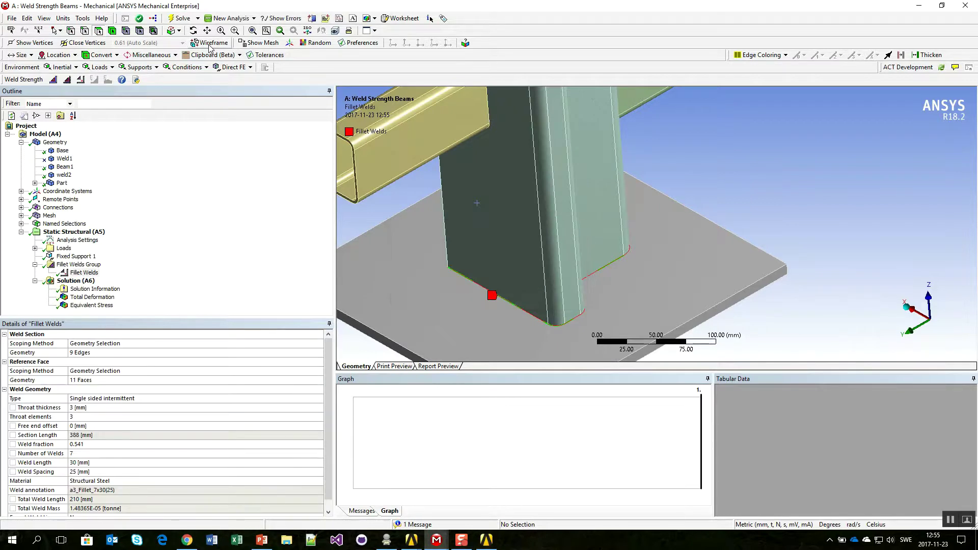
left_click(92, 305)
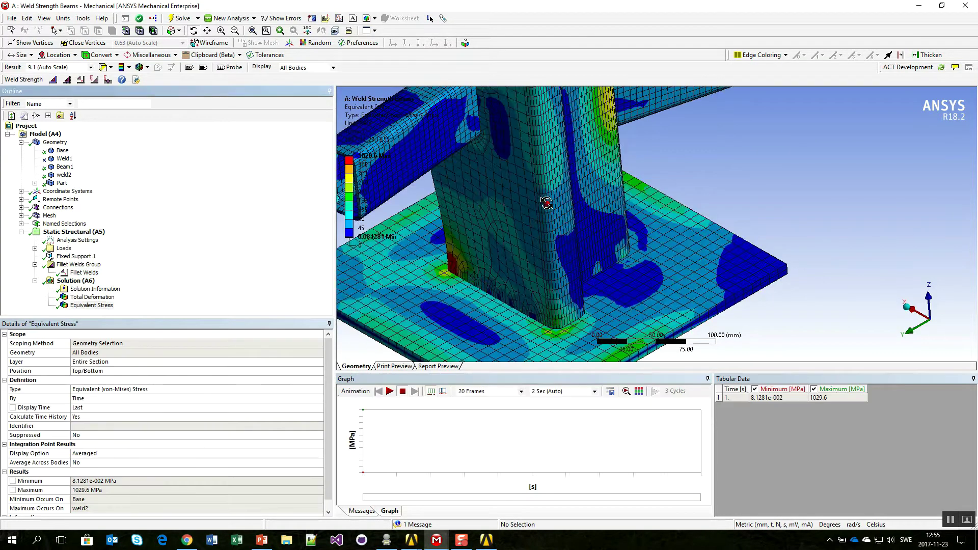
left_click_drag(547, 204, 522, 196)
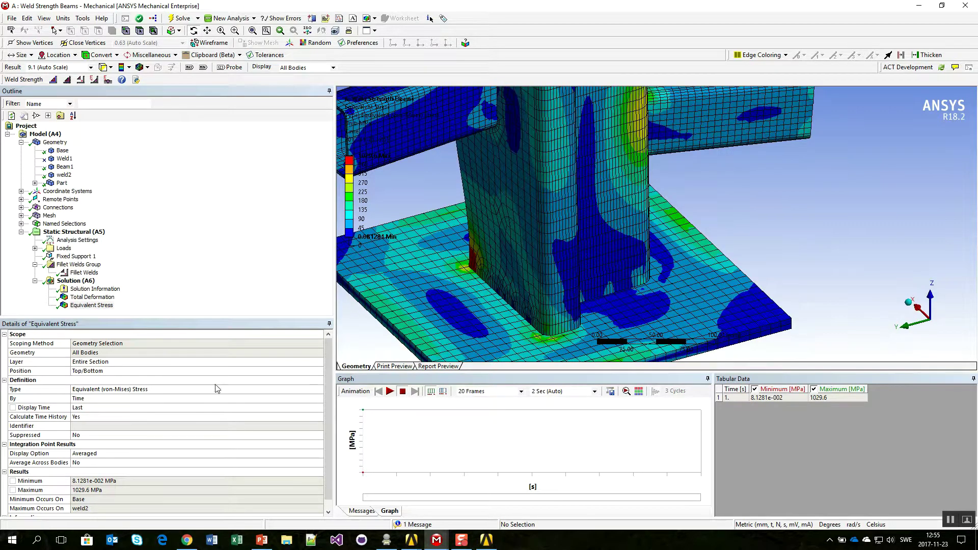
Duplicate the Equivalent Stress object without its results and set the copy's scoping method to Result File Item.
right_click(96, 307)
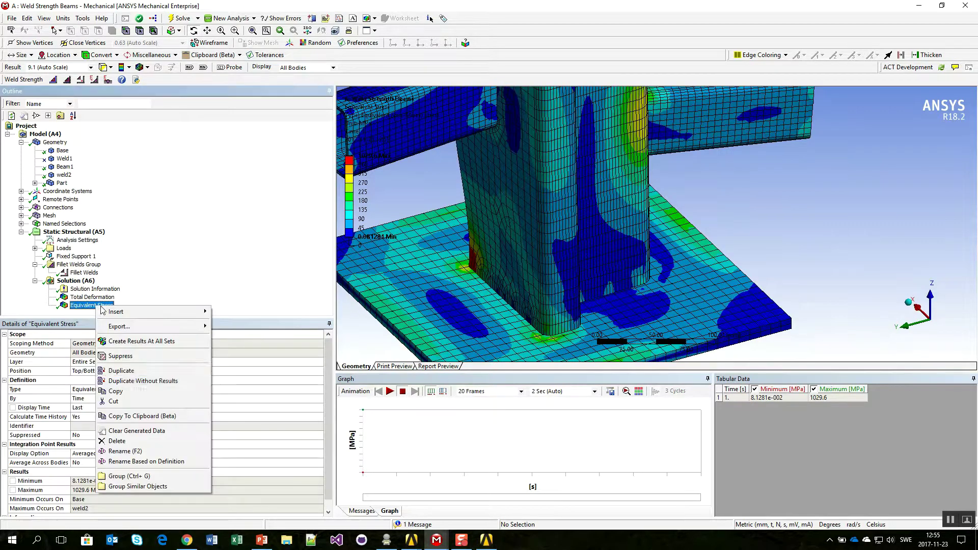
left_click(162, 383)
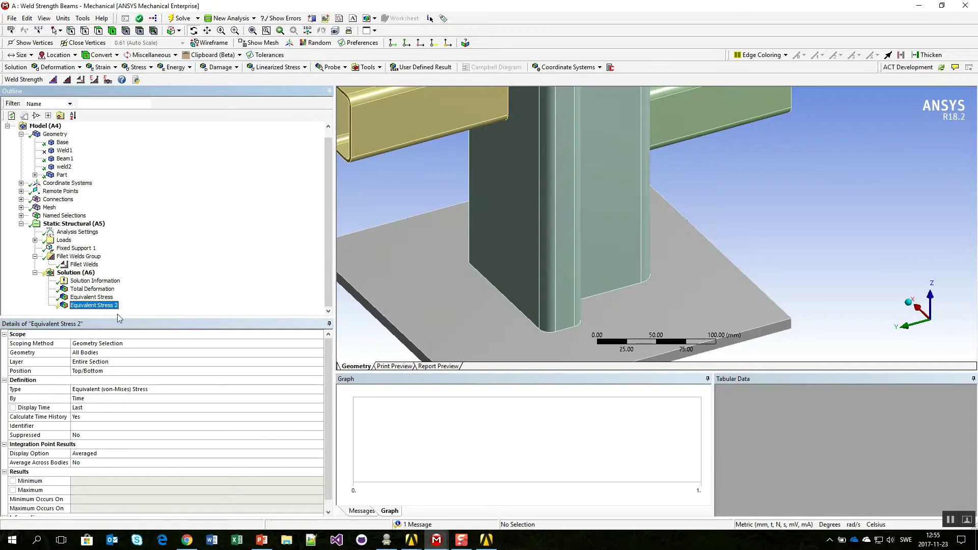
left_click(266, 347)
left_click(319, 344)
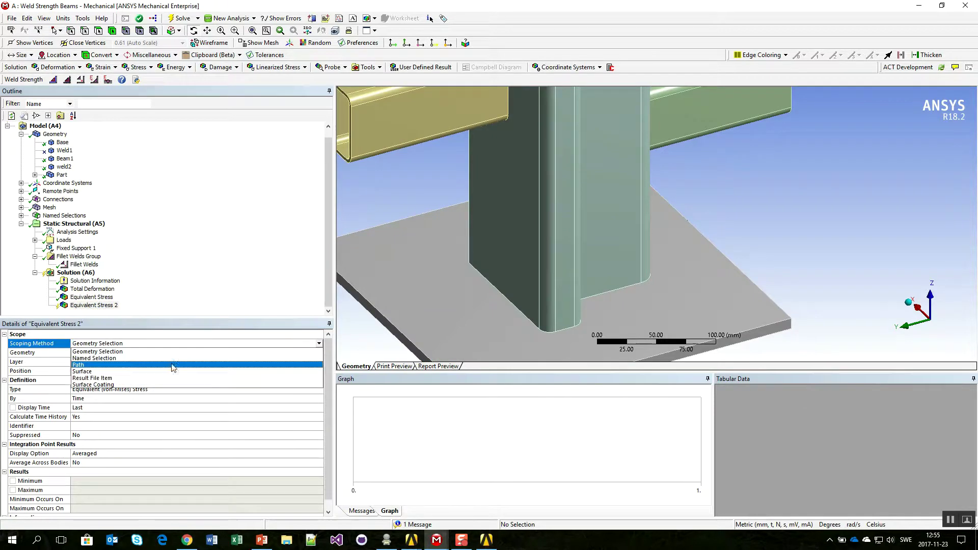
left_click(139, 377)
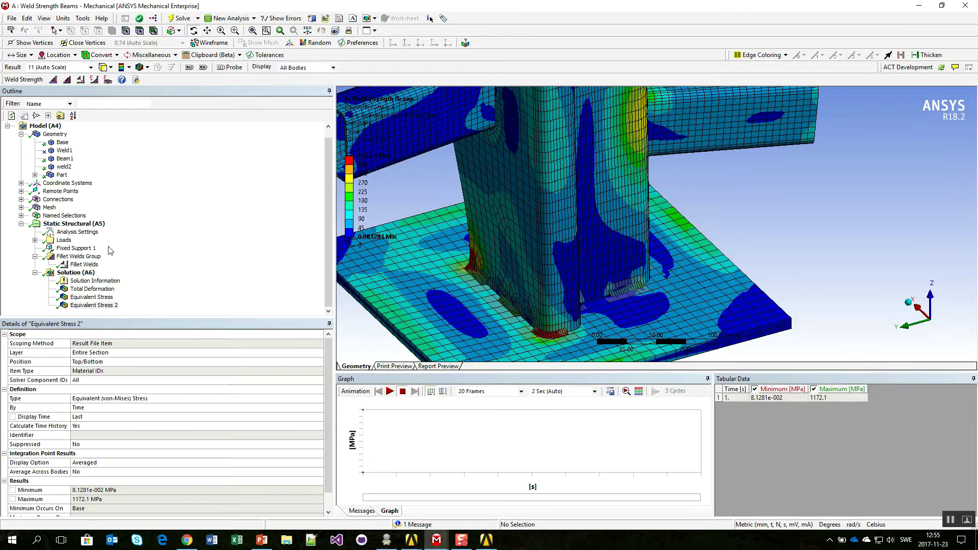
Examine the stress in the intermittent weld segments around the column's foot from several close-up angles.
middle_click_drag(647, 268, 506, 275)
scroll(580, 291, "up", 3)
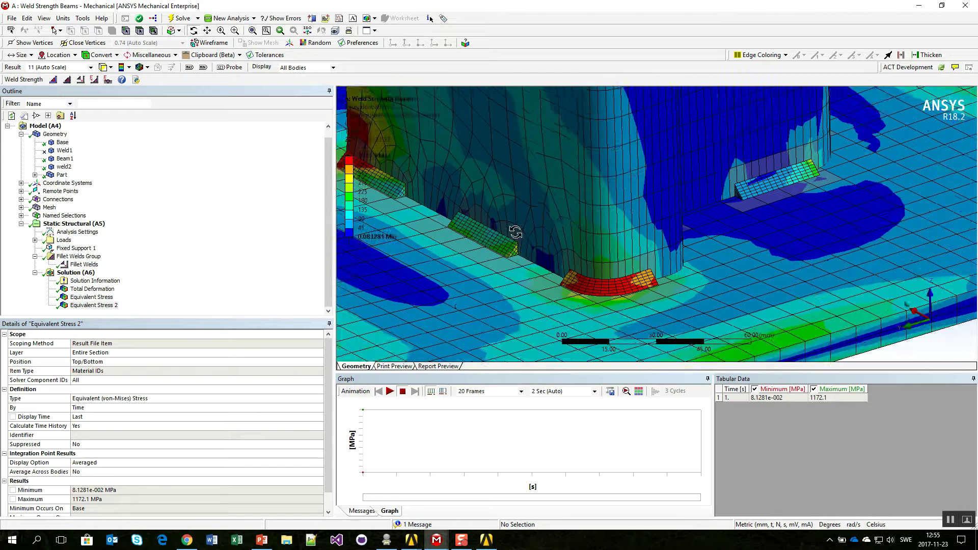
middle_click_drag(514, 232, 634, 246)
middle_click_drag(718, 200, 690, 189)
scroll(692, 199, "up", 2)
scroll(600, 260, "up", 2)
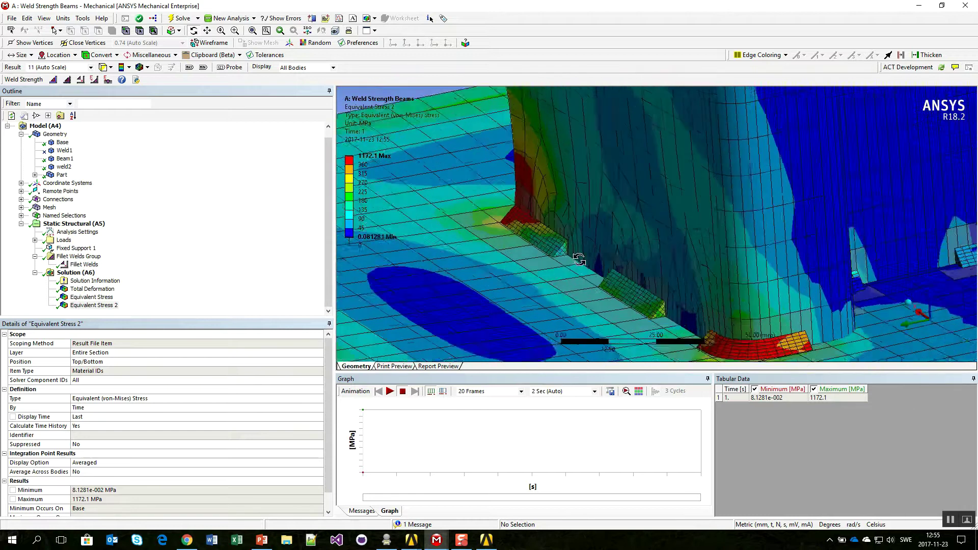
scroll(579, 259, "up", 2)
middle_click_drag(512, 263, 538, 235)
scroll(541, 255, "down", 1)
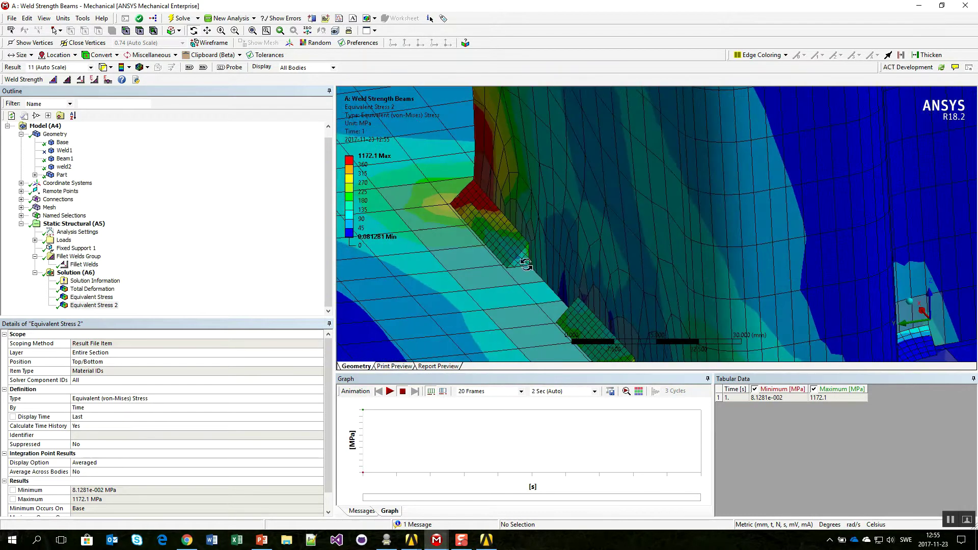
scroll(550, 270, "down", 3)
middle_click_drag(572, 269, 578, 227)
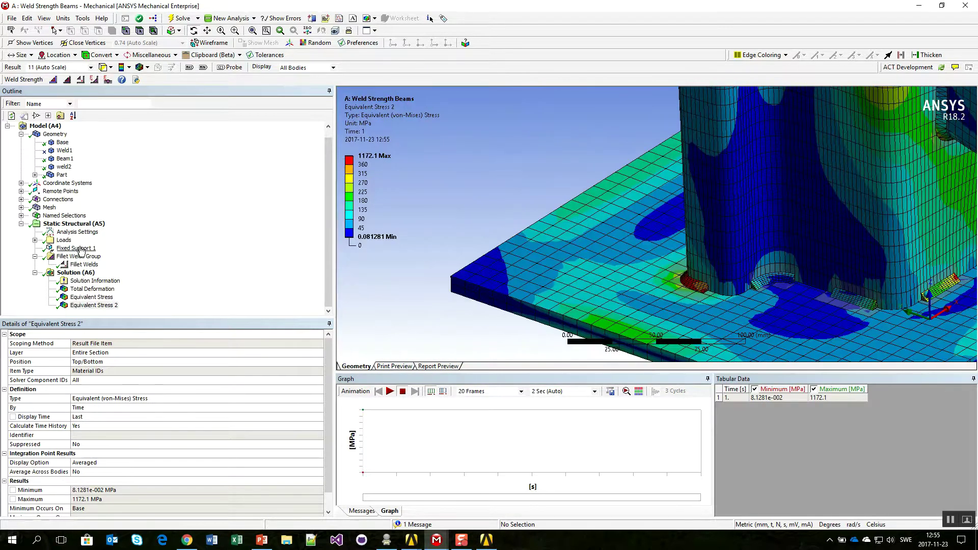
Set the throat thickness of the Fillet Welds object to 5 mm.
left_click(83, 265)
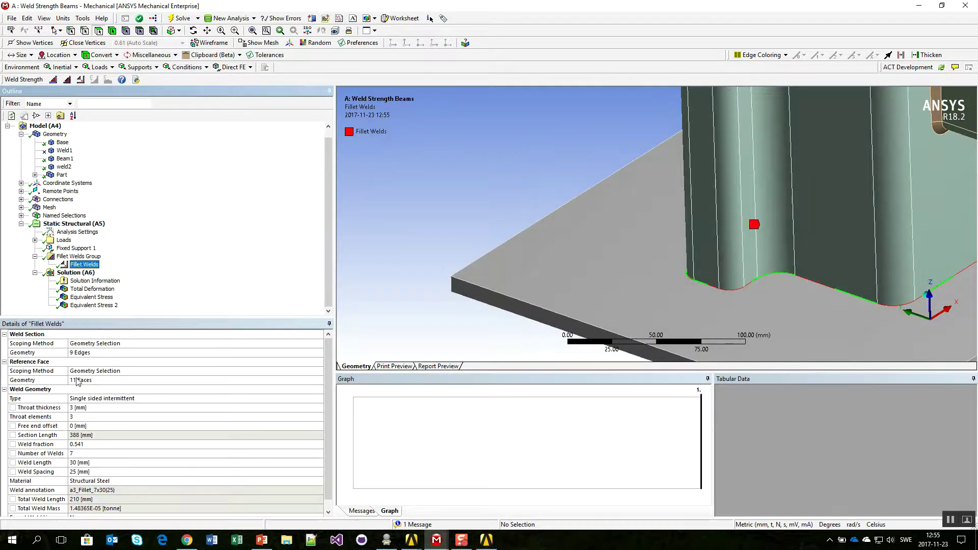
left_click(84, 408)
type("5")
key("Return")
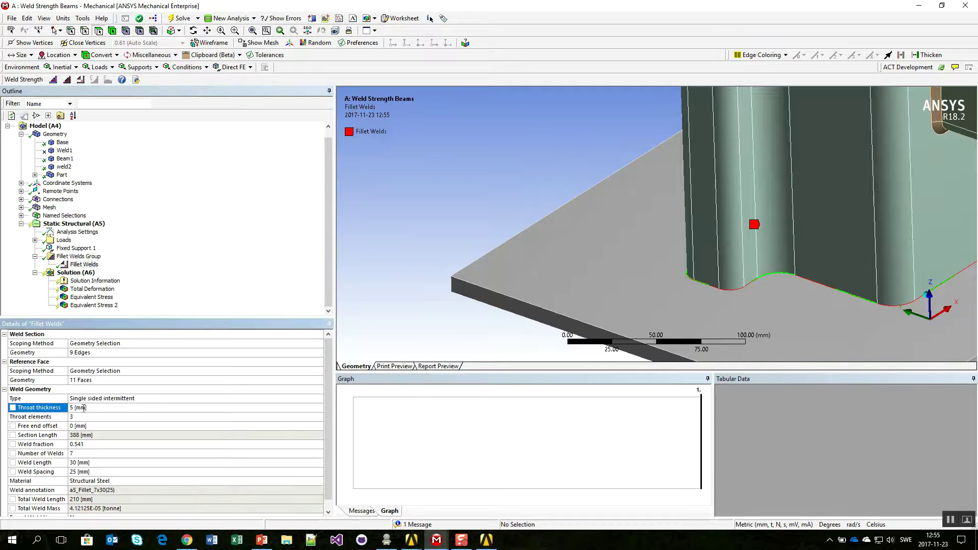
Solve the analysis again and display the Equivalent Stress 2 result on the weld segments.
left_click(179, 18)
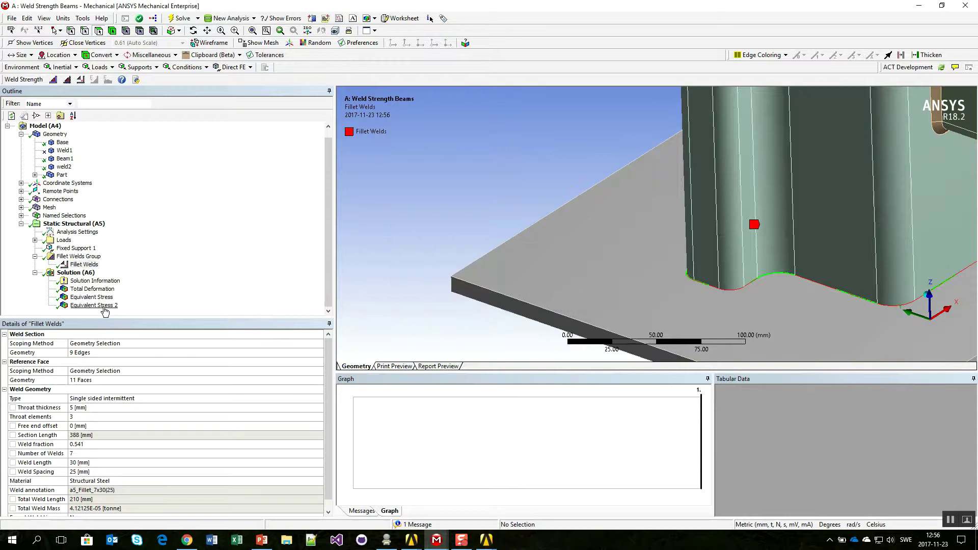
left_click(105, 308)
left_click_drag(618, 249, 702, 235)
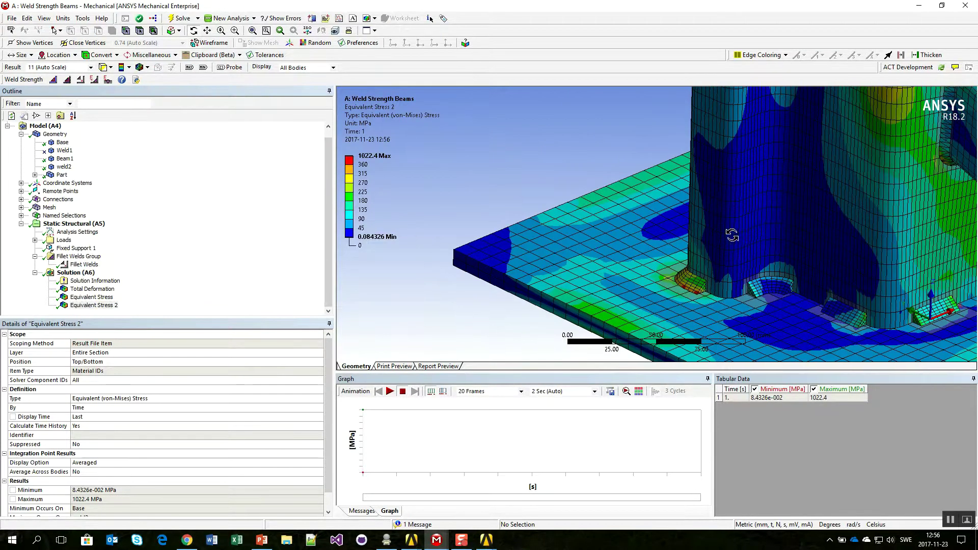
Examine the weld stresses around the column's foot and compare them with the plain mesh of the column and base plate.
left_click_drag(766, 213, 680, 251)
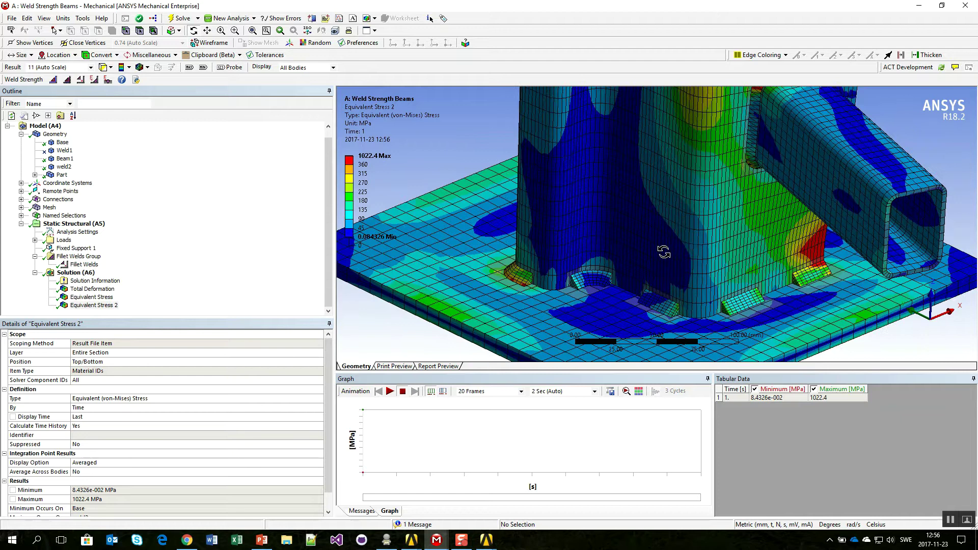
left_click_drag(560, 240, 690, 256)
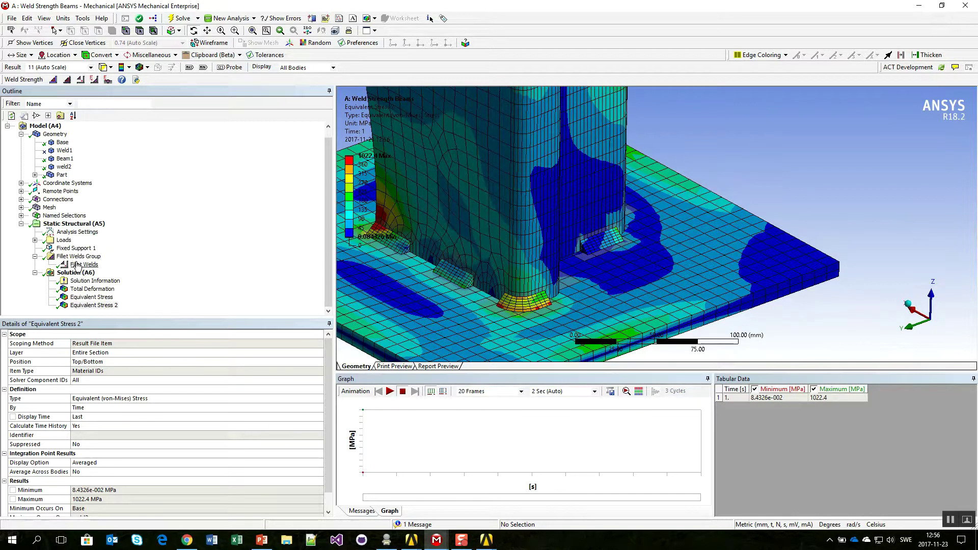
left_click(48, 208)
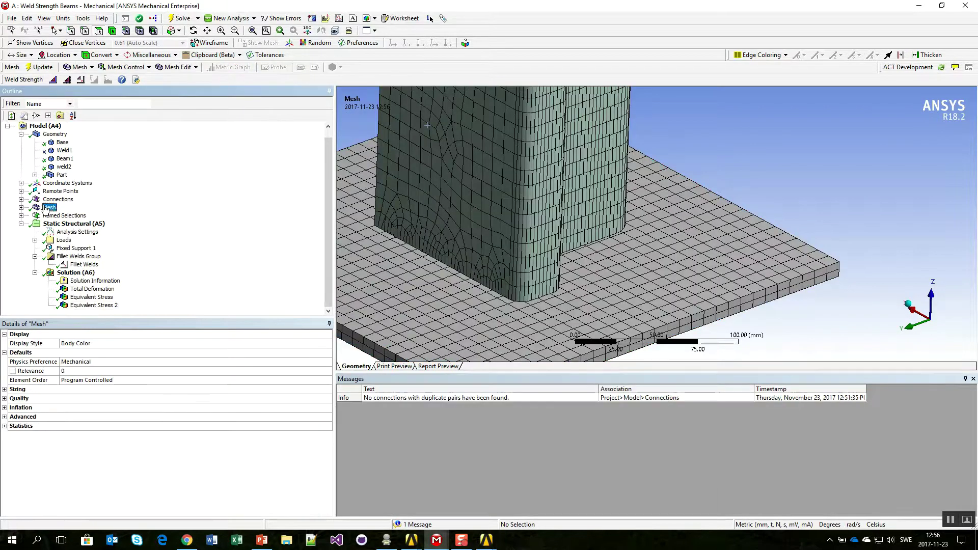
left_click(21, 135)
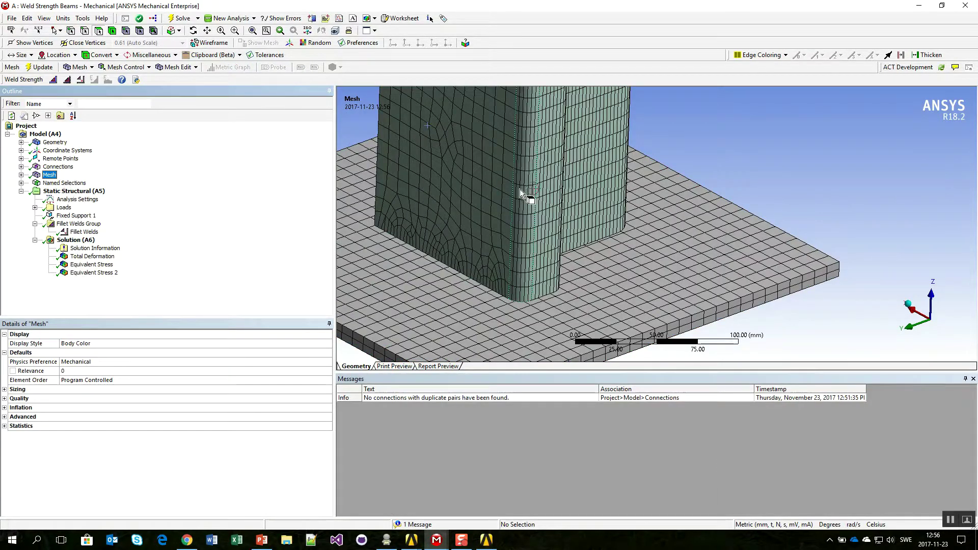
middle_click_drag(570, 206, 604, 231)
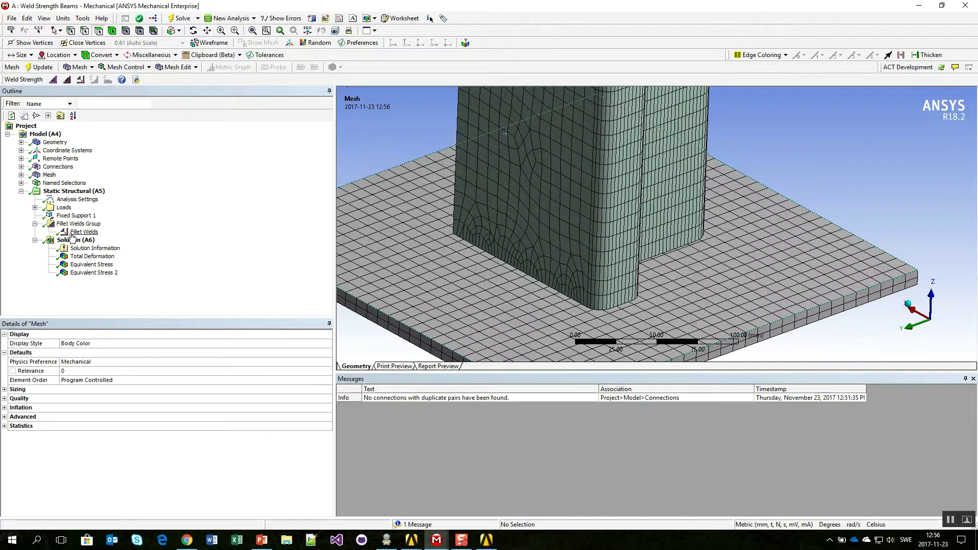
Advance the PowerPoint slide show to the "Add Fillet Weld – Weld mesh" slide and switch to the Weld Strength Pipes model in Mechanical.
left_click(265, 543)
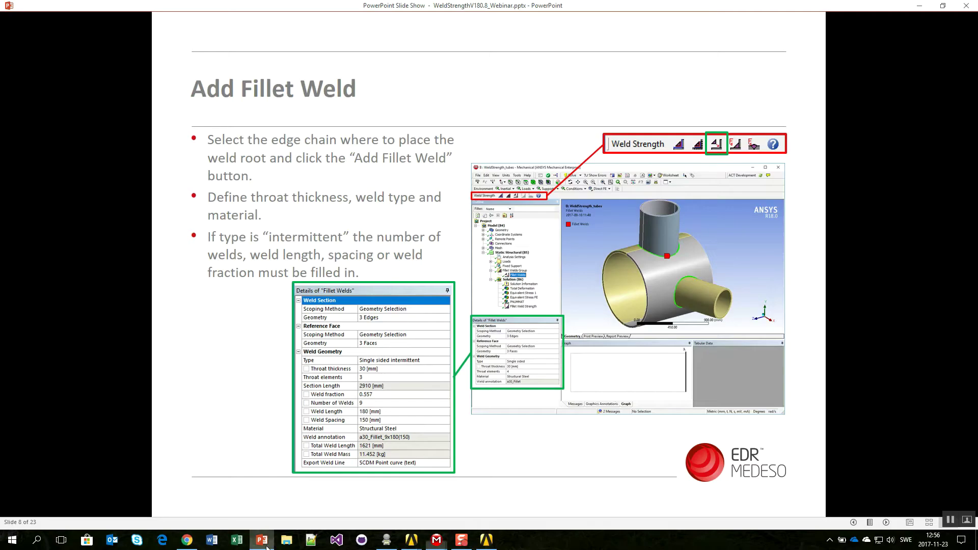
left_click(808, 210)
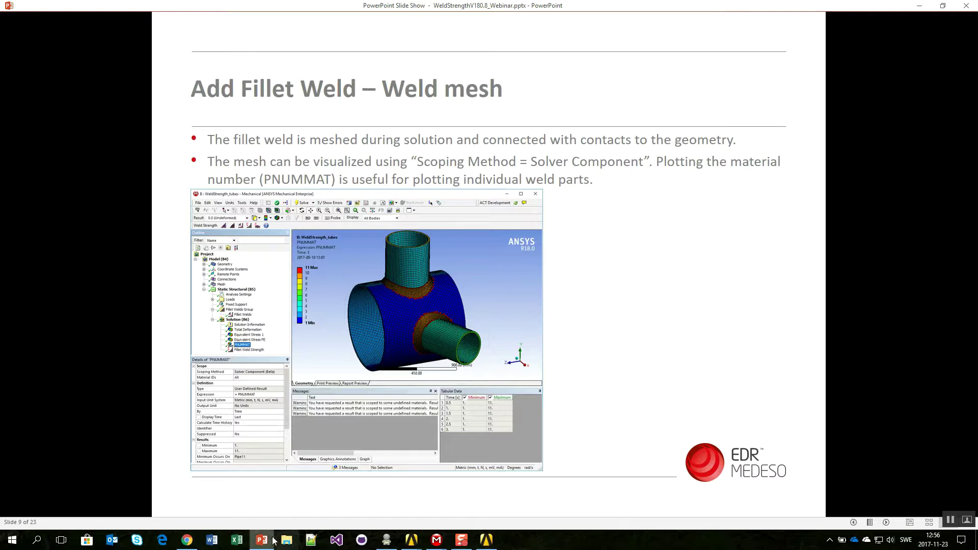
left_click(437, 542)
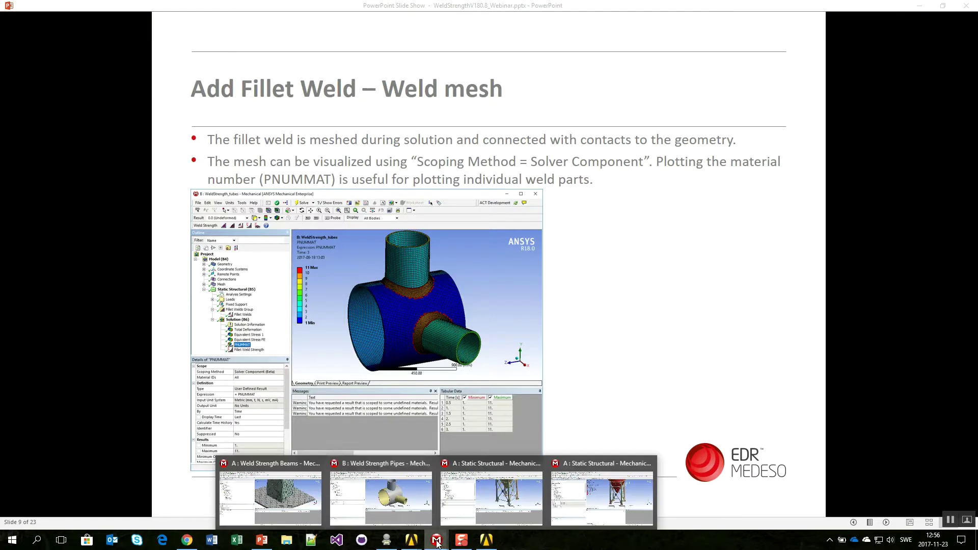
left_click(402, 515)
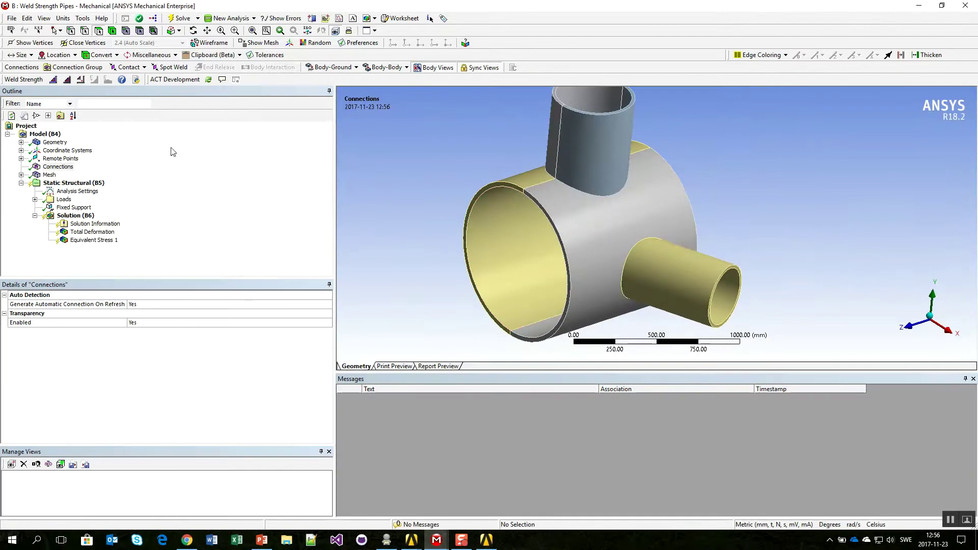
Add a fillet weld and scope its weld section to the edges where the two branch pipes meet the main pipe.
left_click(81, 80)
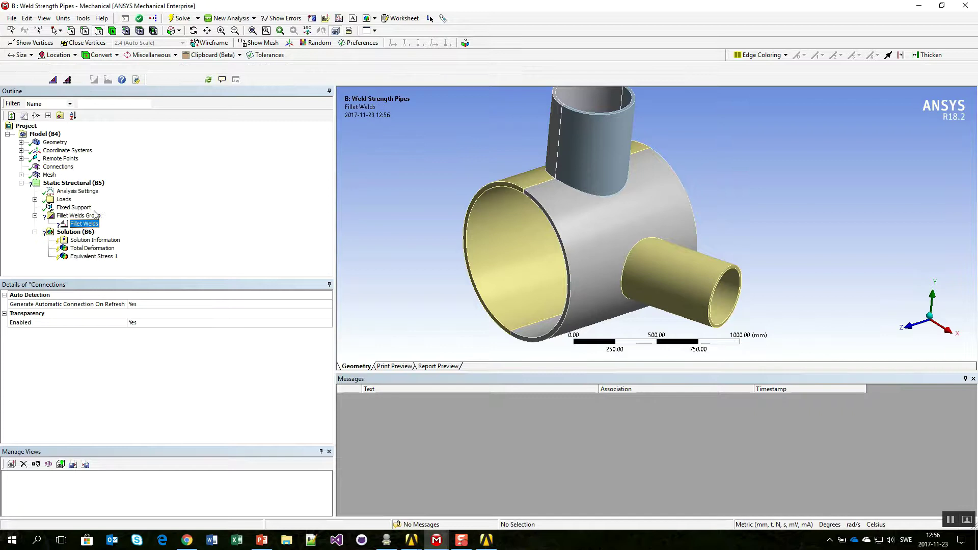
left_click(110, 313)
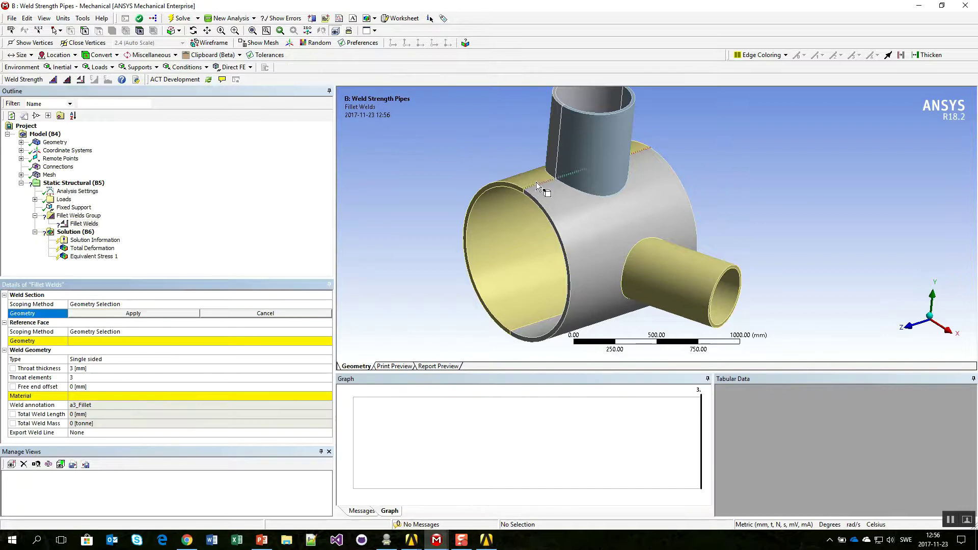
left_click(581, 189)
left_click(628, 254, "ctrl")
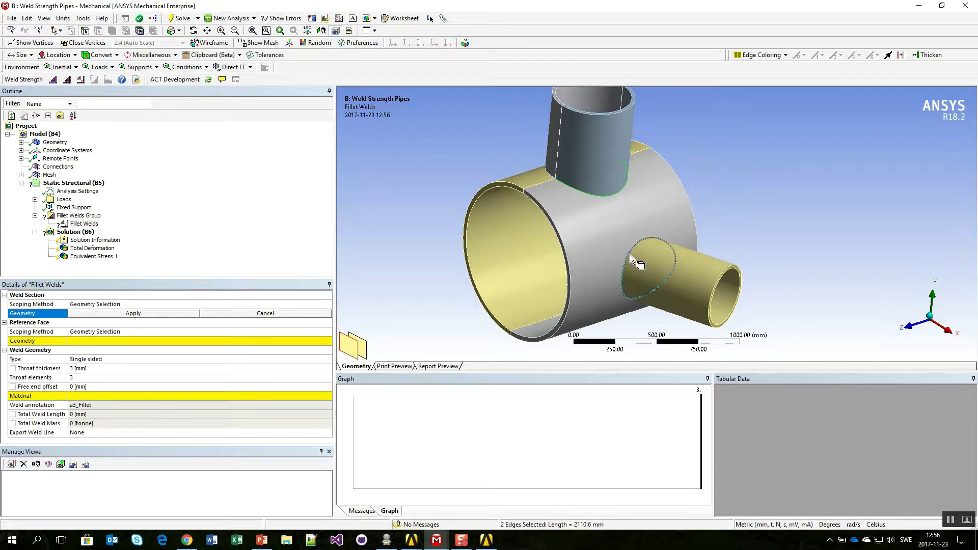
left_click(117, 314)
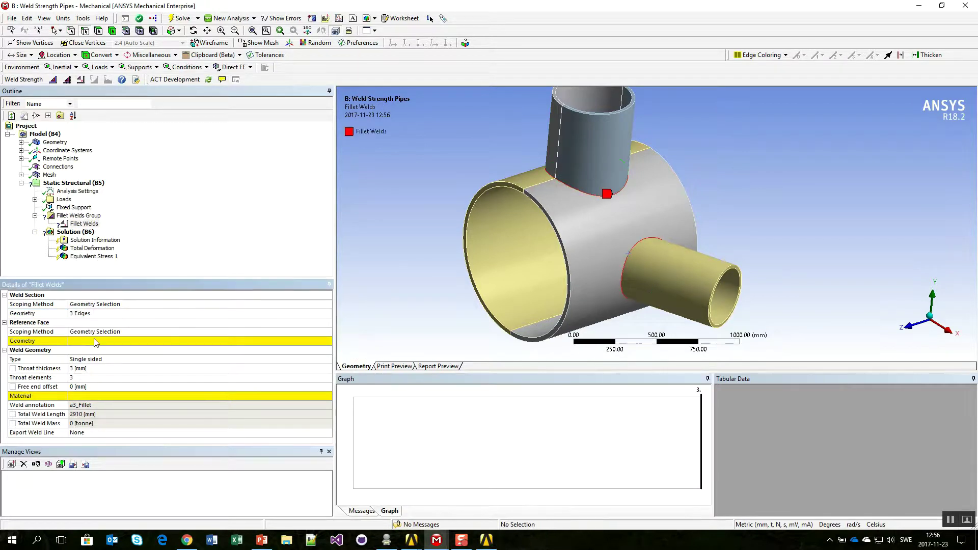
Assign the three outer cylindrical faces of the two branch pipes as the weld's reference faces.
left_click(93, 341)
left_click(607, 166)
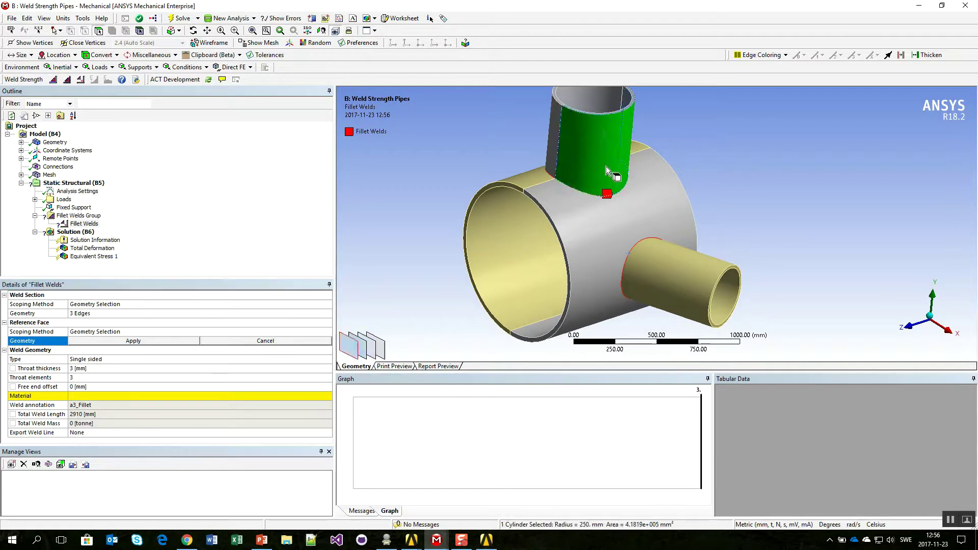
left_click(659, 258, "ctrl")
left_click(561, 138, "ctrl")
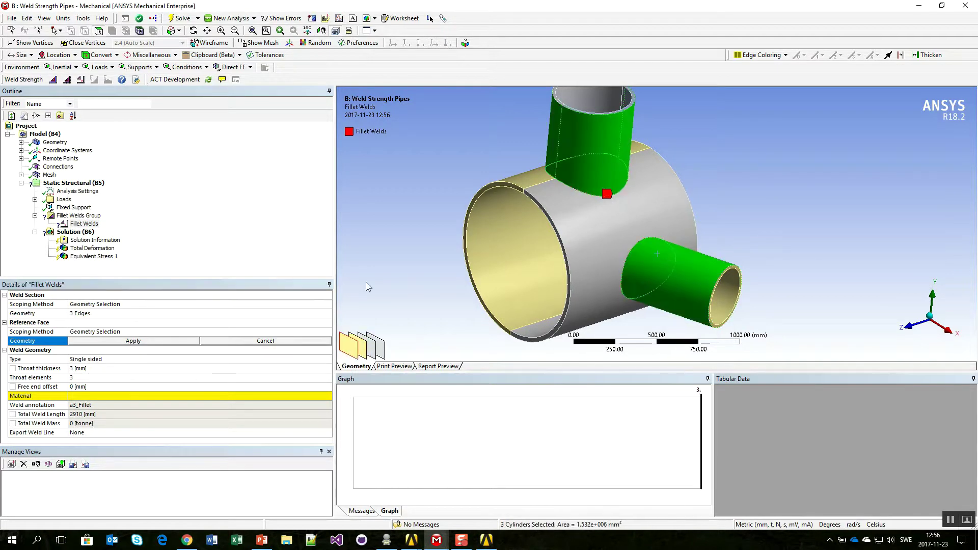
left_click(135, 341)
Set the fillet weld's throat thickness to 30 mm and its material to Structural Steel.
left_click(119, 369)
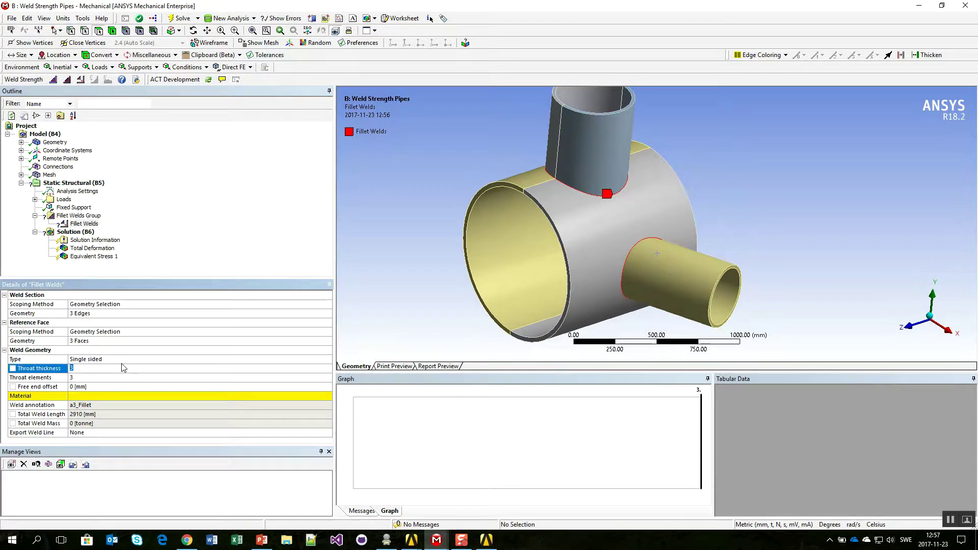
key("Return")
left_click(85, 397)
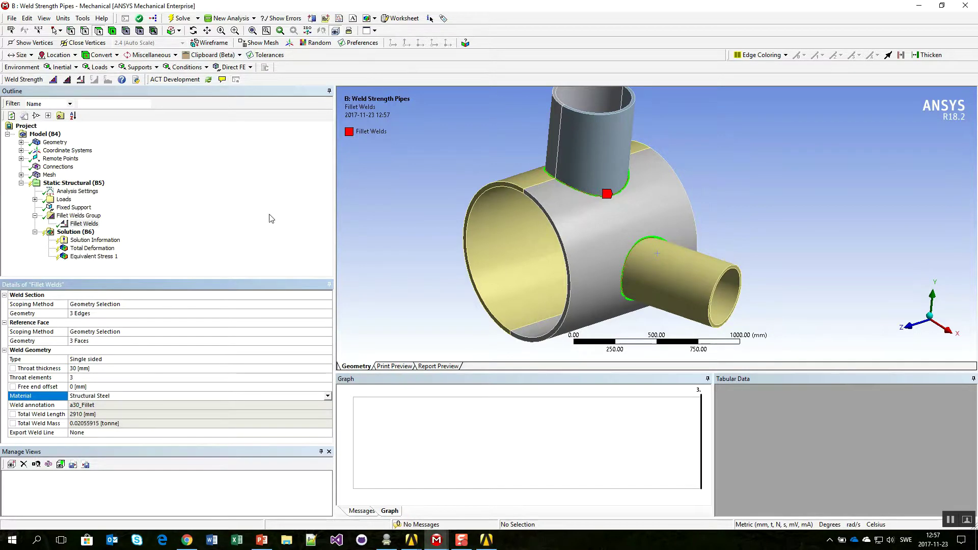
Solve the pipe analysis and duplicate the Equivalent Stress 1 object without its results.
left_click(182, 18)
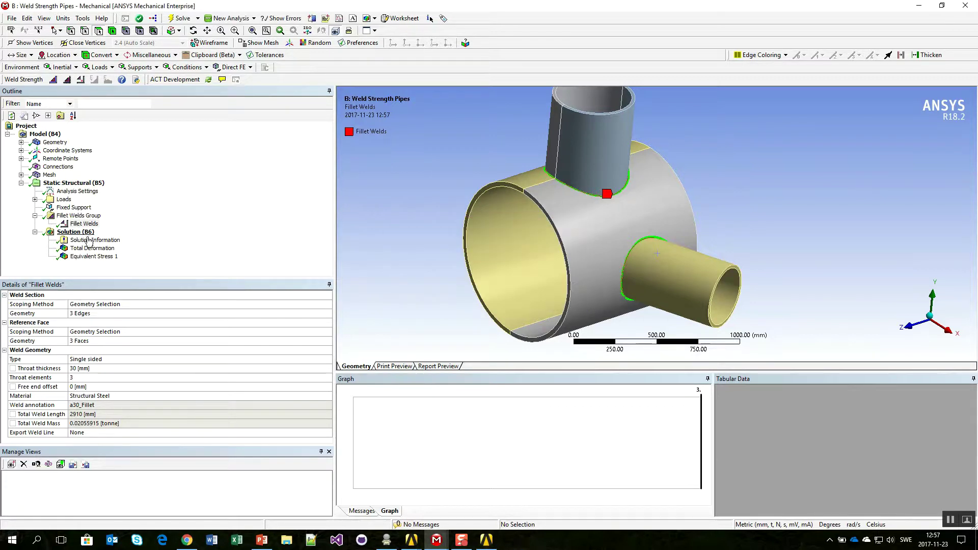
left_click(92, 256)
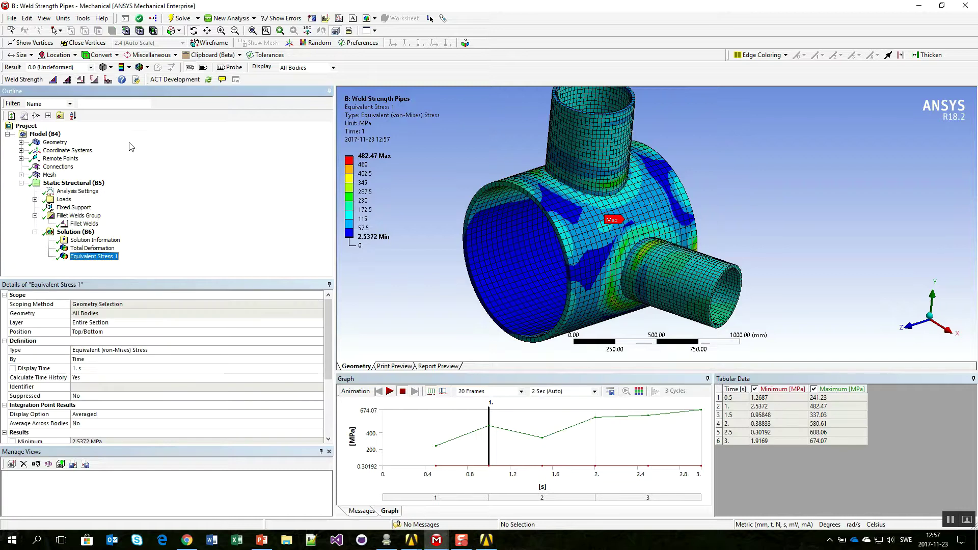
right_click(105, 257)
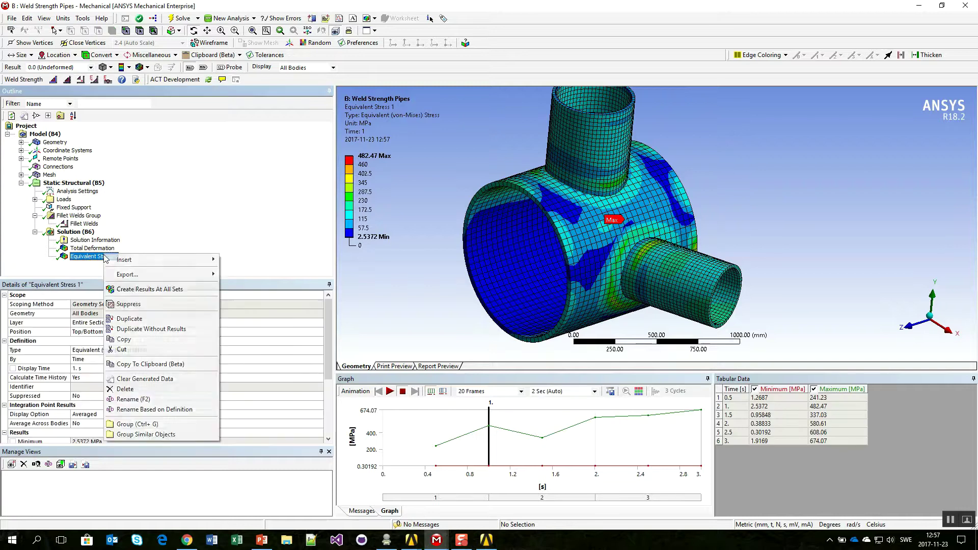
left_click(152, 328)
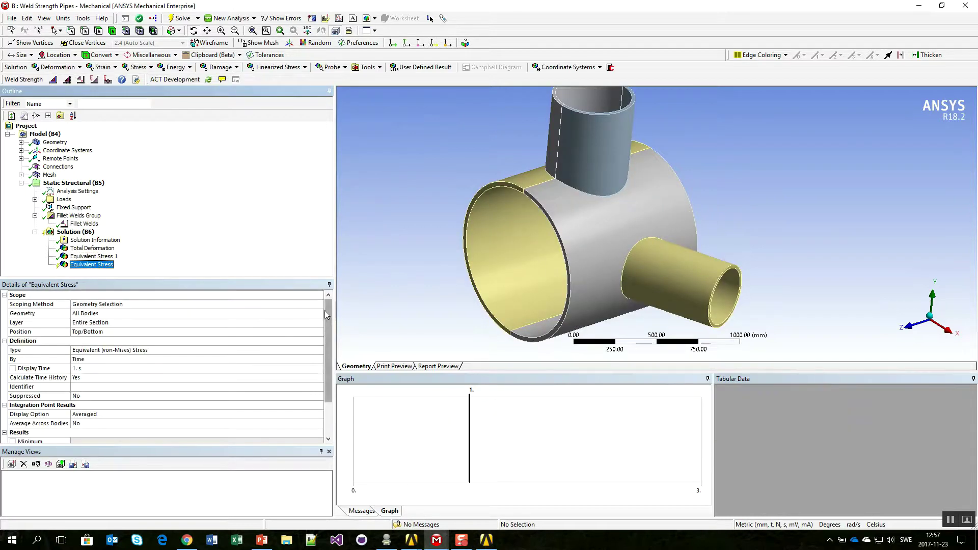
Set the duplicated stress object's scoping method to Result File Item and evaluate it.
left_click(193, 304)
left_click(319, 304)
left_click(209, 340)
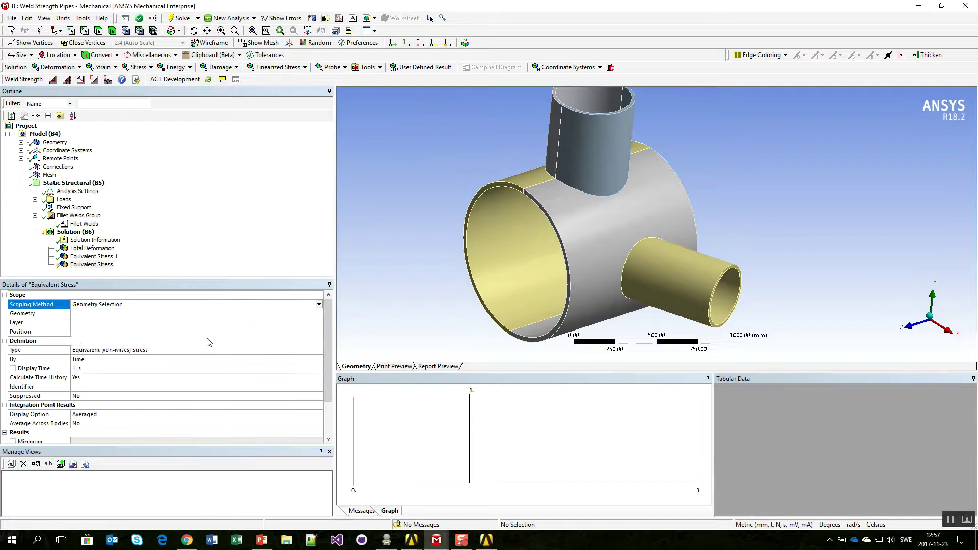
left_click(182, 18)
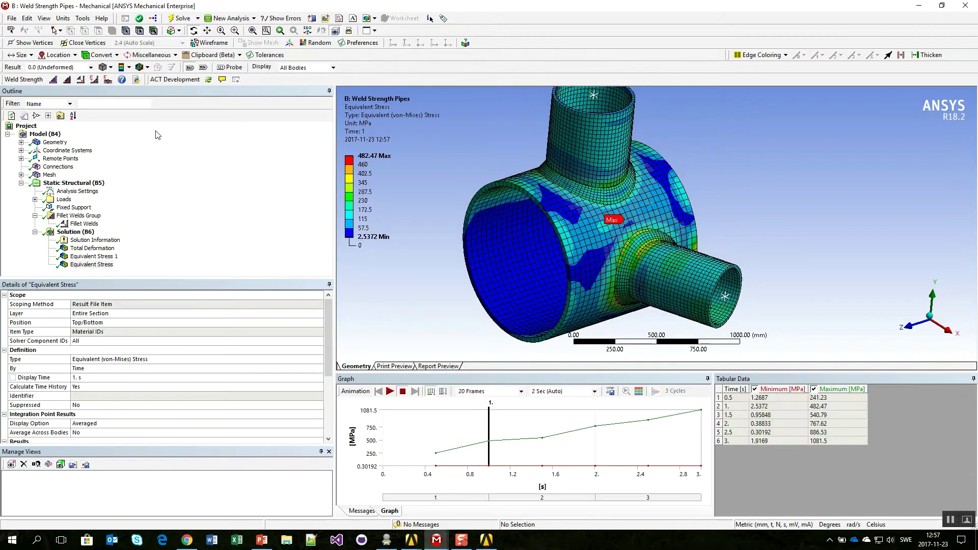
Cut through the pipe joint's stress plot with Section Plane 2 and Section Plane 3.
middle_click_drag(588, 192, 641, 191)
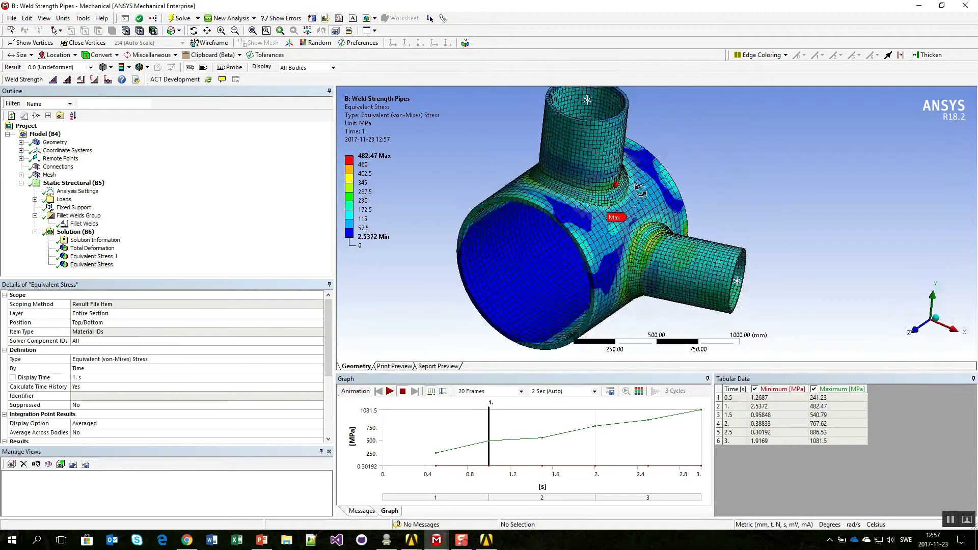
scroll(629, 230, "up", 3)
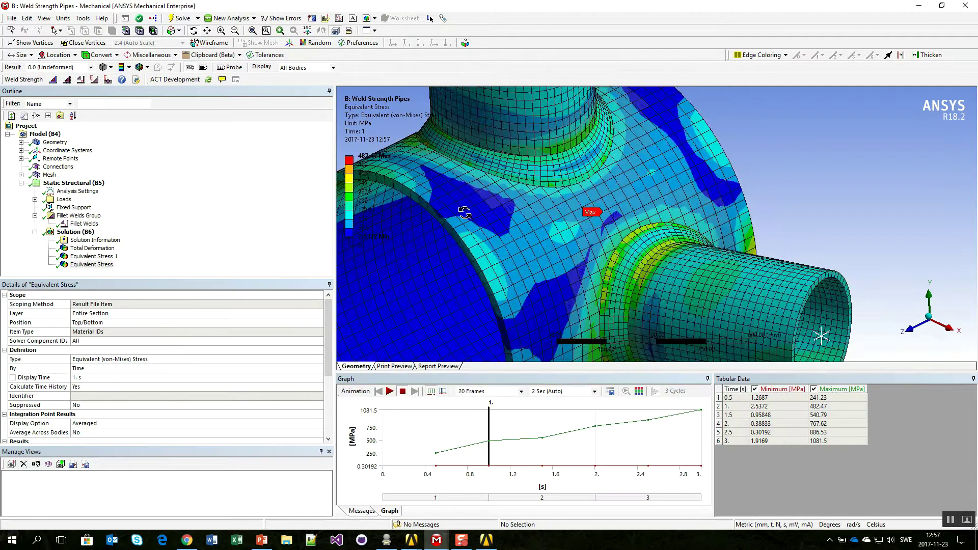
left_click(324, 18)
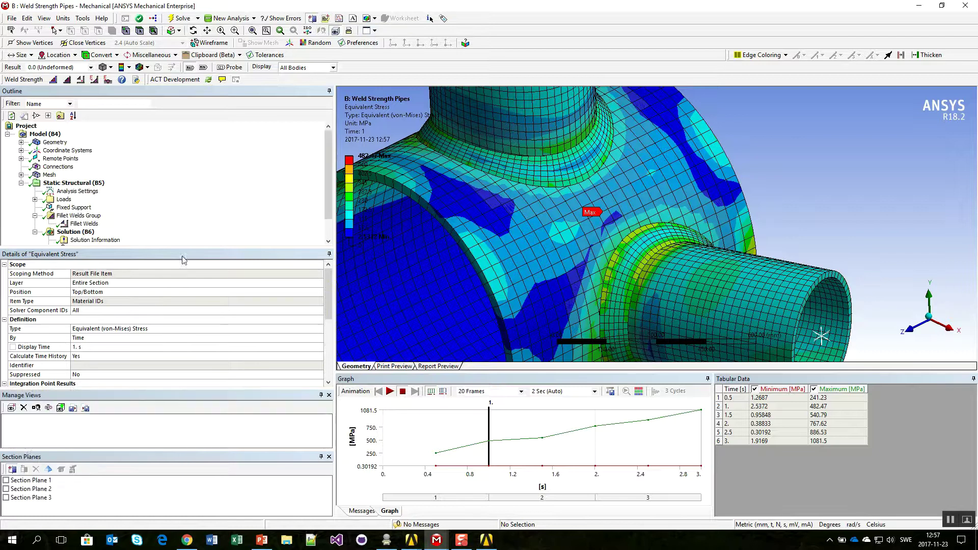
left_click(6, 489)
left_click(6, 497)
Examine the stress in the sectioned fillet weld between the upright branch pipe and the main pipe from several close-up angles.
middle_click_drag(608, 231, 624, 246)
scroll(611, 204, "up", 4)
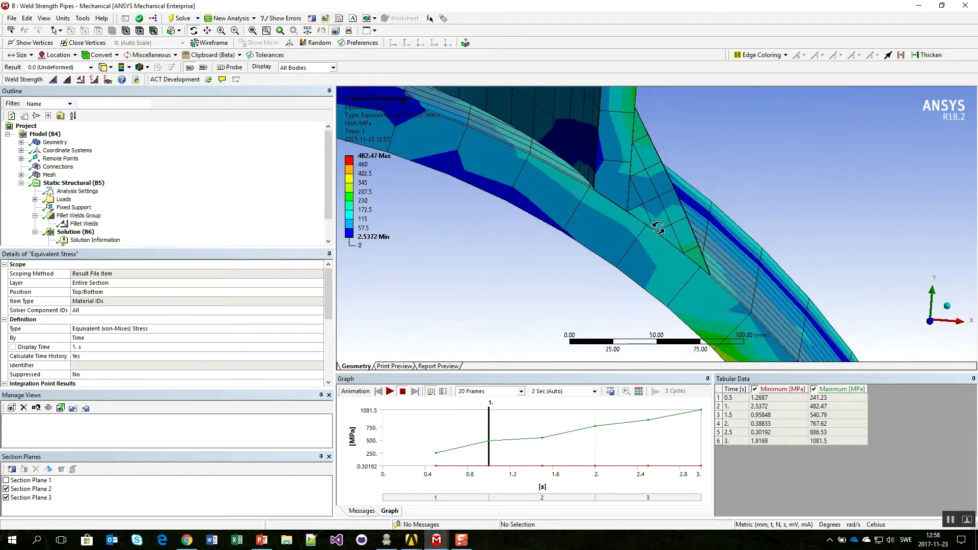
left_click_drag(685, 233, 583, 214)
scroll(561, 243, "up", 2)
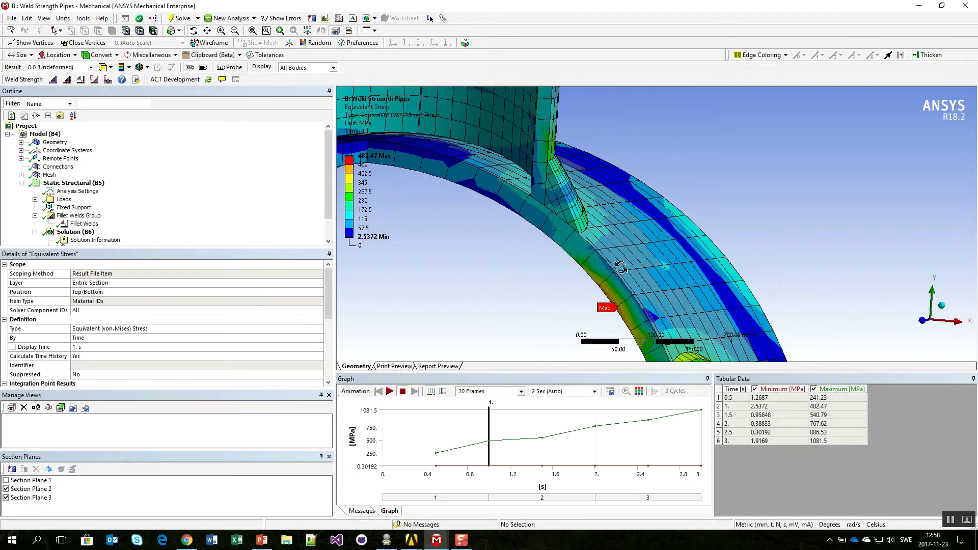
left_click_drag(608, 196, 546, 227)
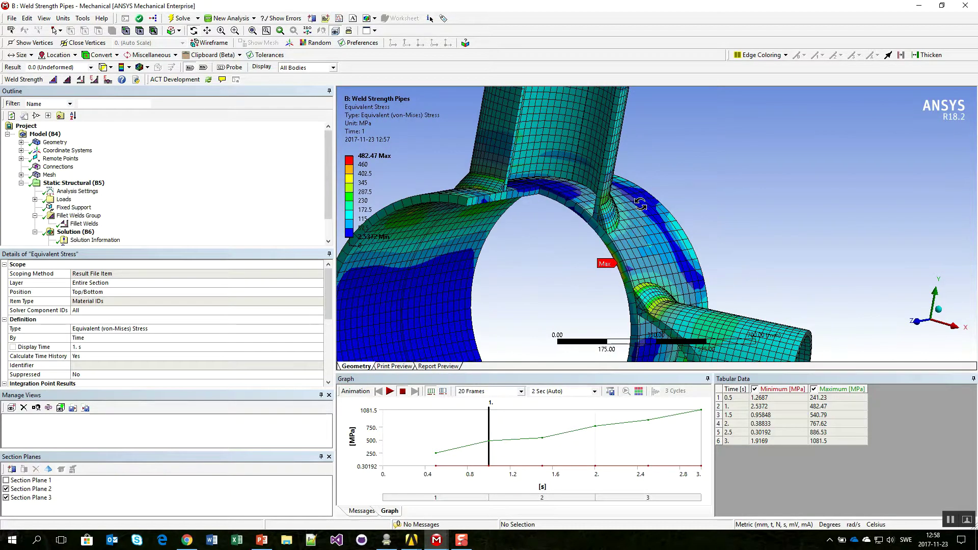
left_click_drag(628, 186, 563, 222)
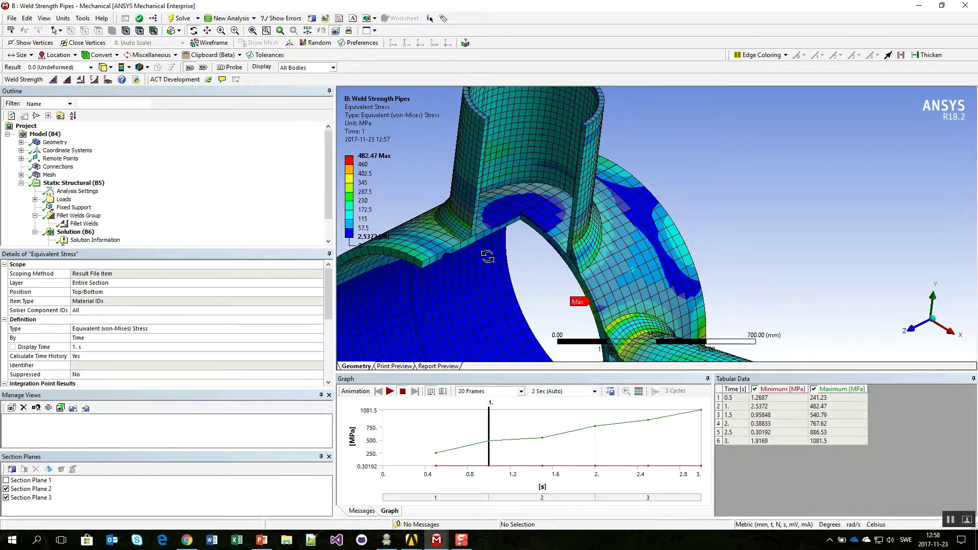
Display the Fillet Welds object on the whole pipe joint with Section Planes 2 and 3 disabled, and close the section plane list.
left_click(81, 224)
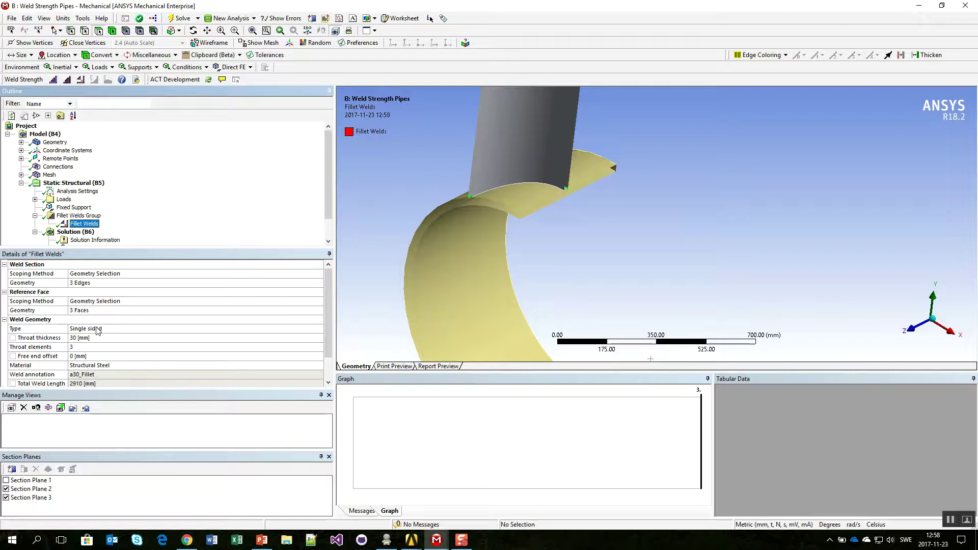
left_click(6, 489)
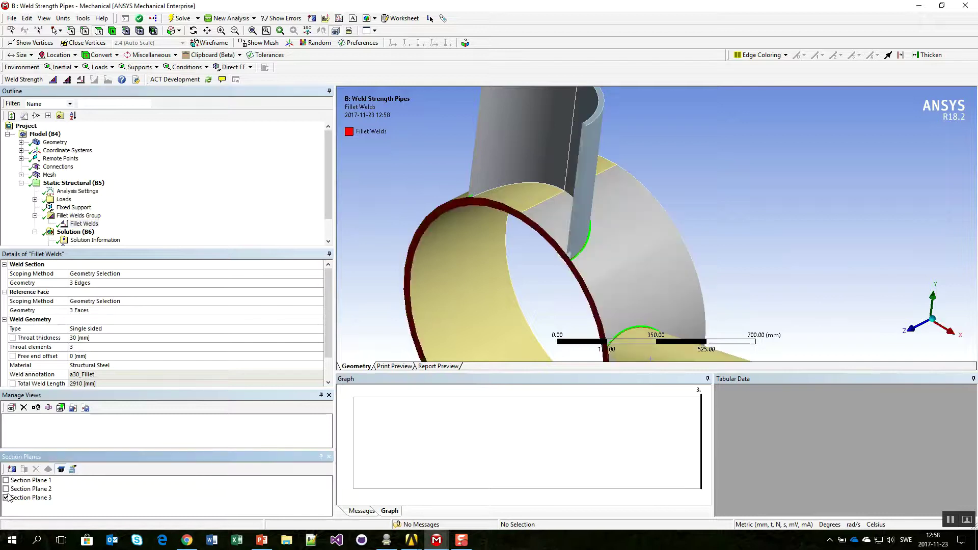
left_click(6, 498)
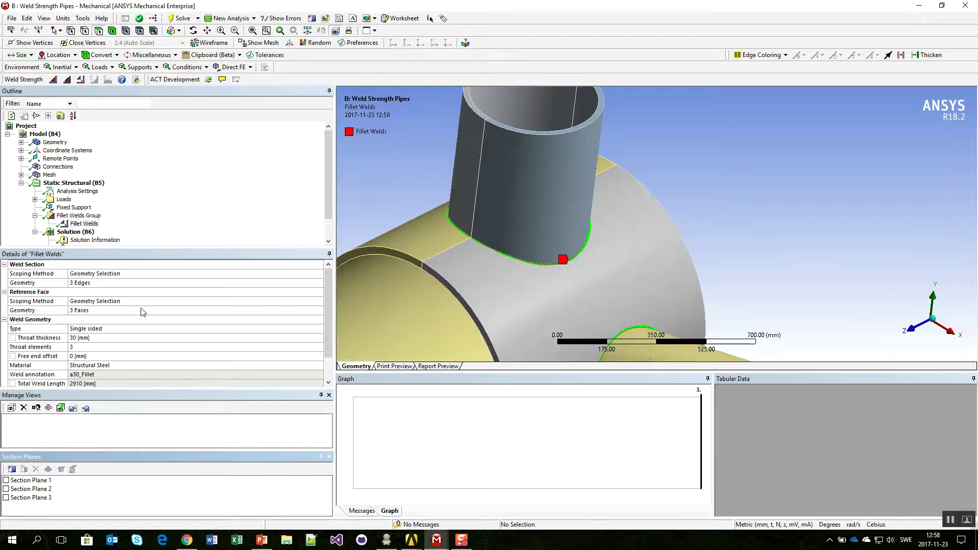
left_click(328, 456)
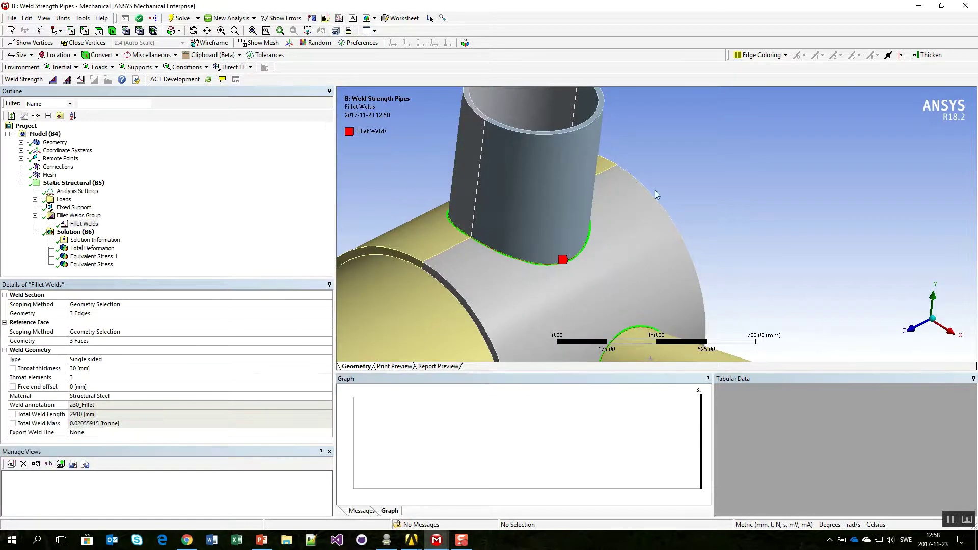
scroll(650, 222, "down", 4)
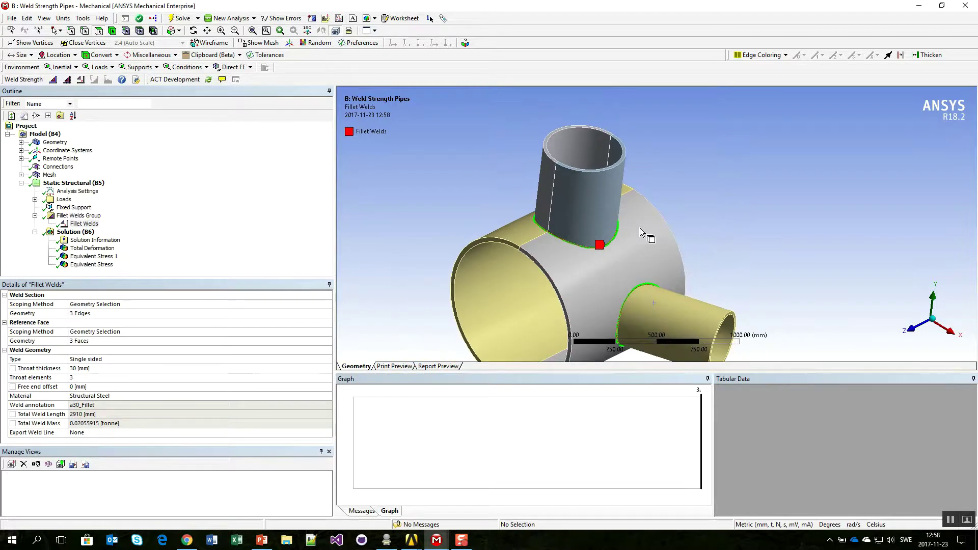
Compare the Fillet Welds object with the Equivalent Stress plot and review the weld's throat elements options, keeping 3.
scroll(475, 220, "up", 3)
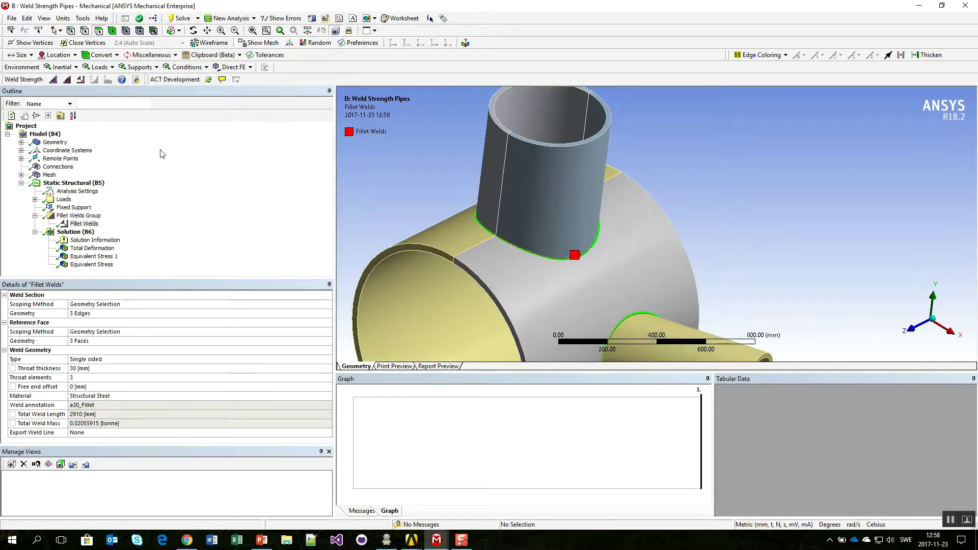
left_click(84, 225)
left_click(92, 264)
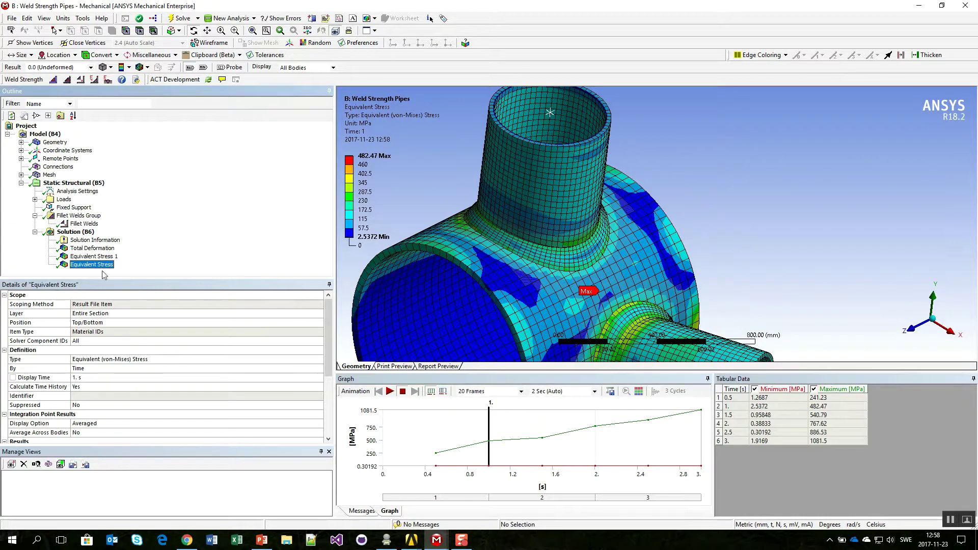
left_click(85, 223)
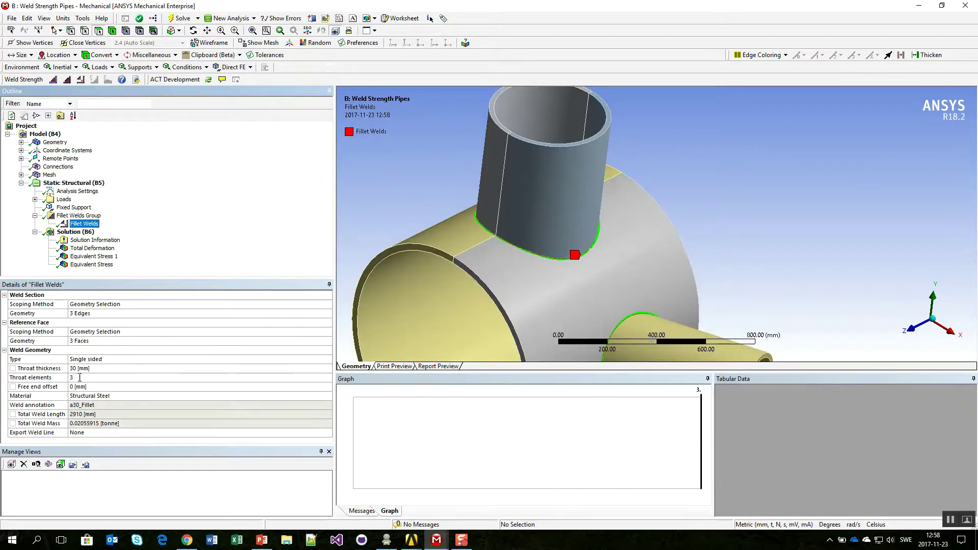
left_click(80, 378)
left_click(327, 377)
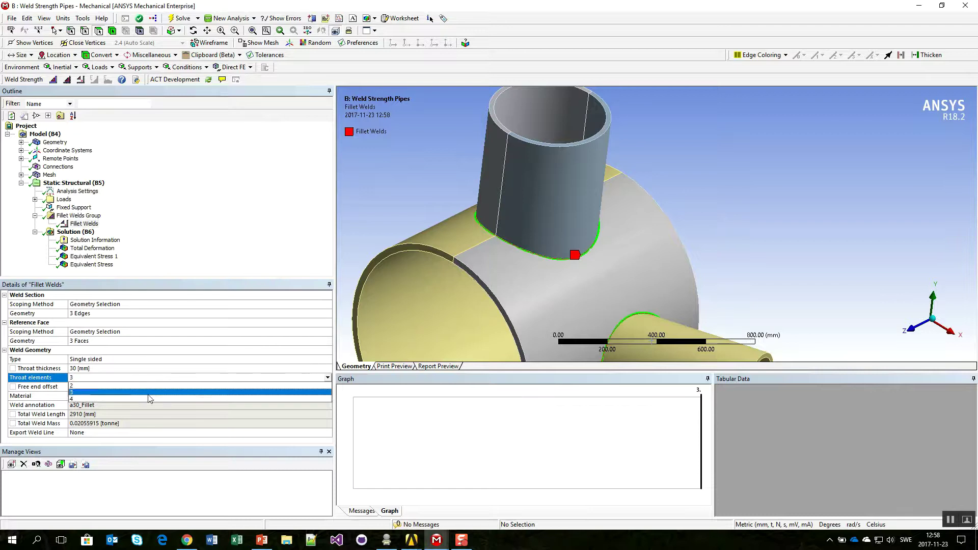
left_click(109, 391)
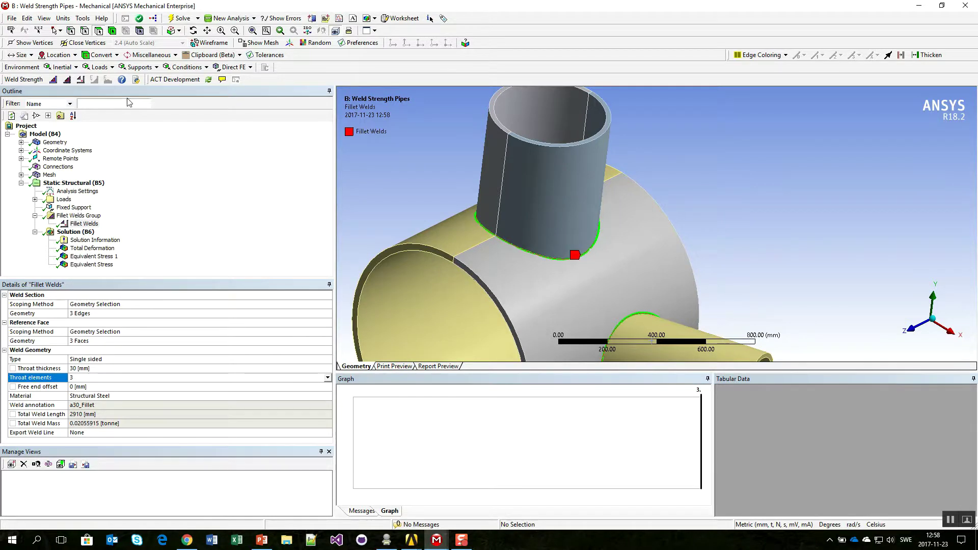
Display the Equivalent Stress result and examine the weld mesh around the base of the upright branch pipe up close.
left_click(92, 264)
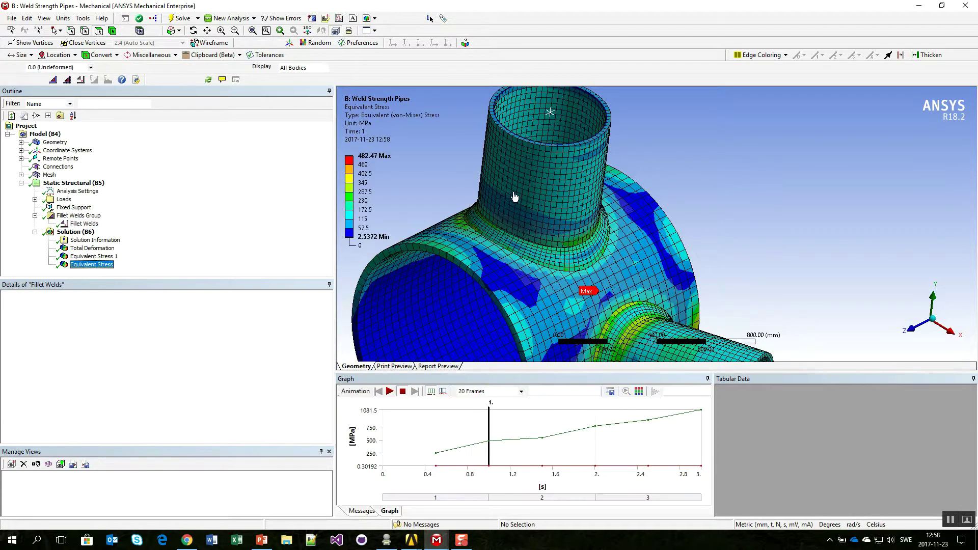
scroll(515, 199, "up", 3)
middle_click_drag(491, 247, 563, 240)
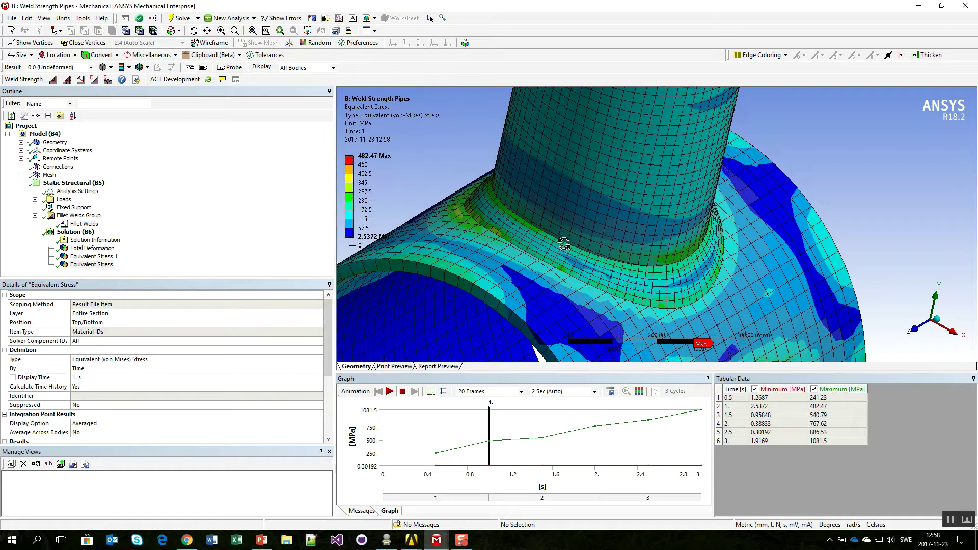
Open the Weld Strength preferences file weldStrengthPref.py, review the weld element aspect ratio, minimum angle and maximum angle settings, and minimize the editor.
left_click(135, 80)
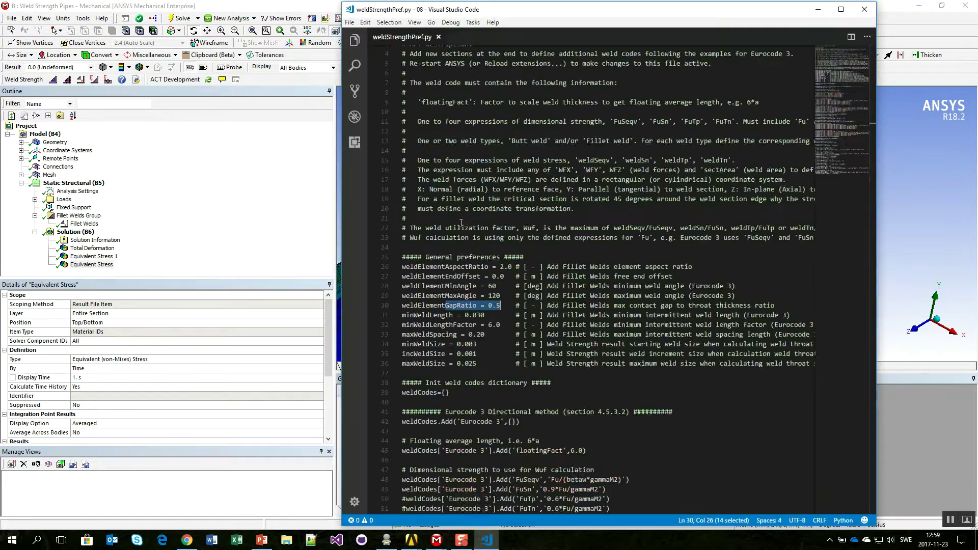
double_click(450, 267)
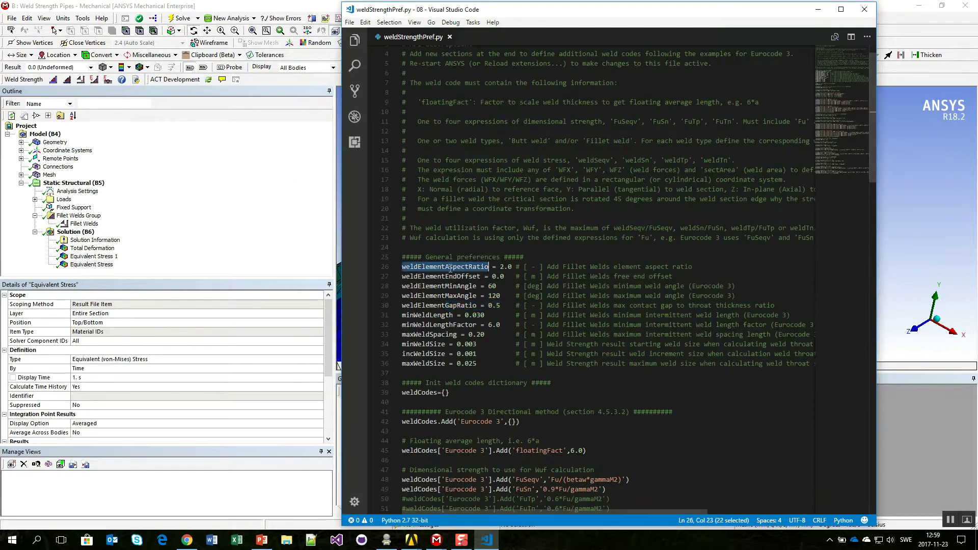
left_click(504, 267)
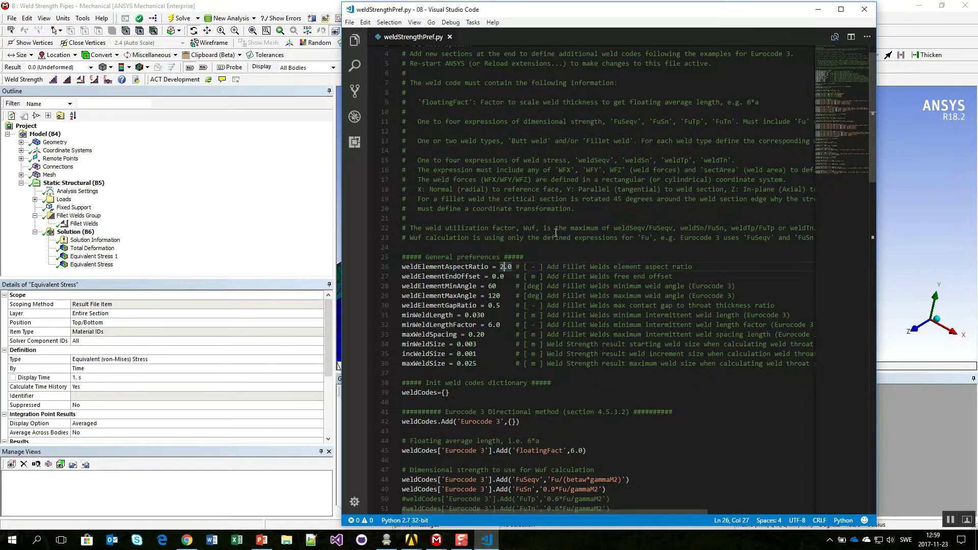
double_click(448, 287)
double_click(451, 296)
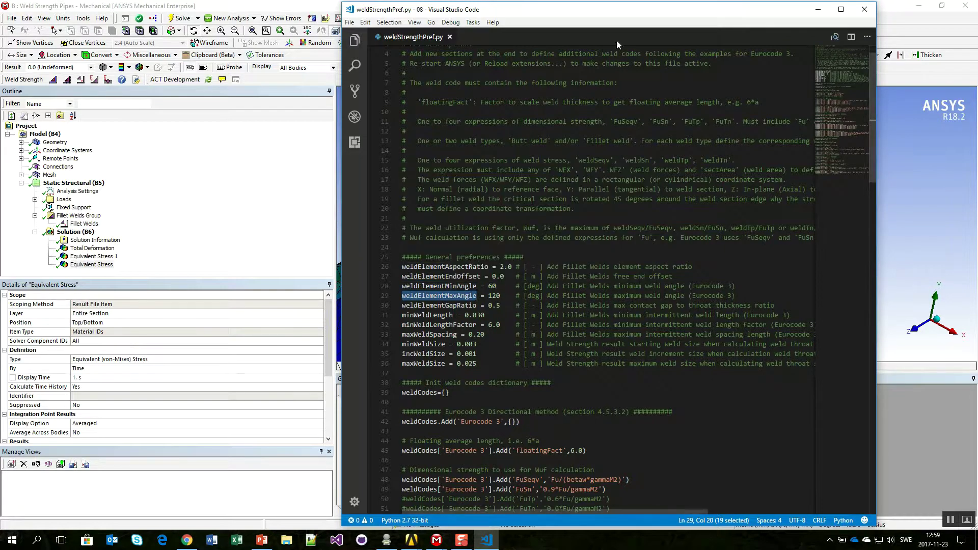
left_click(816, 13)
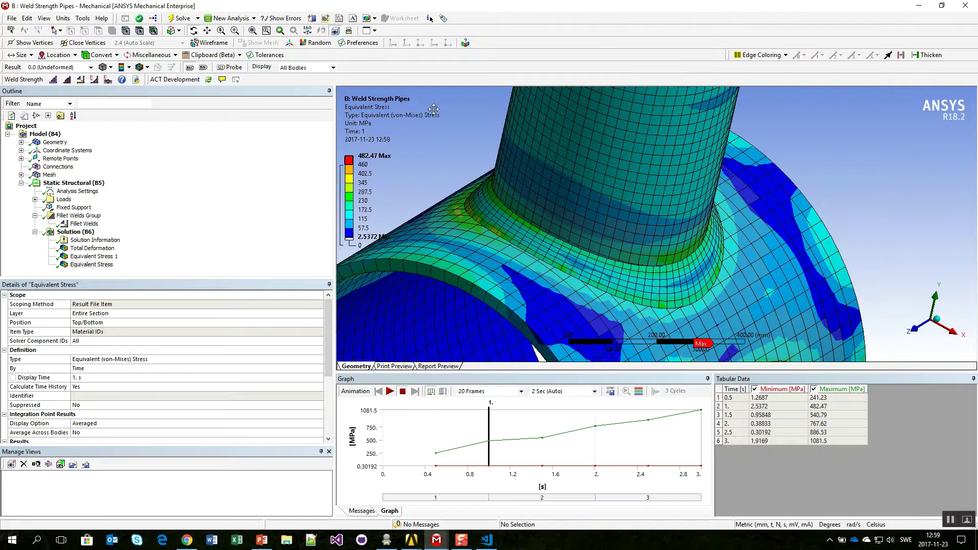
key("alt+Tab")
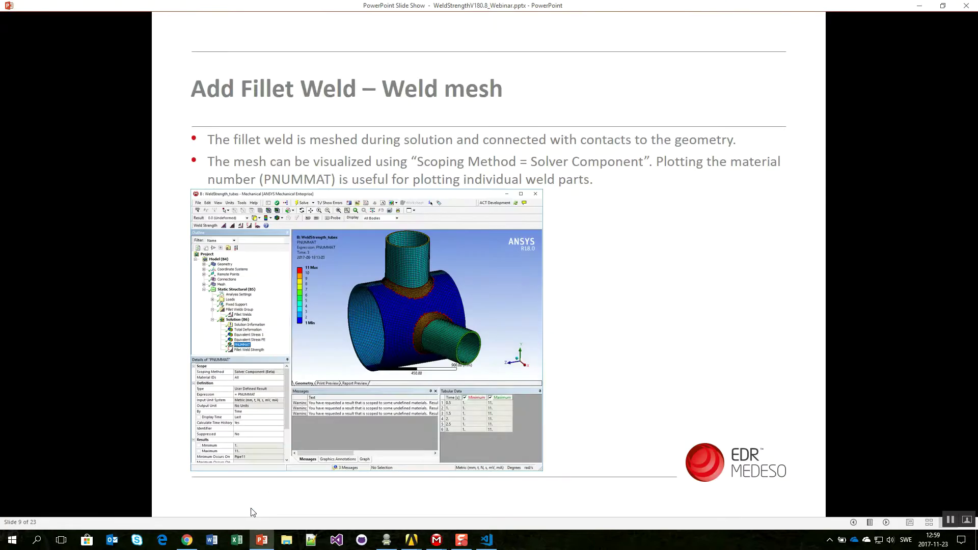
left_click(615, 322)
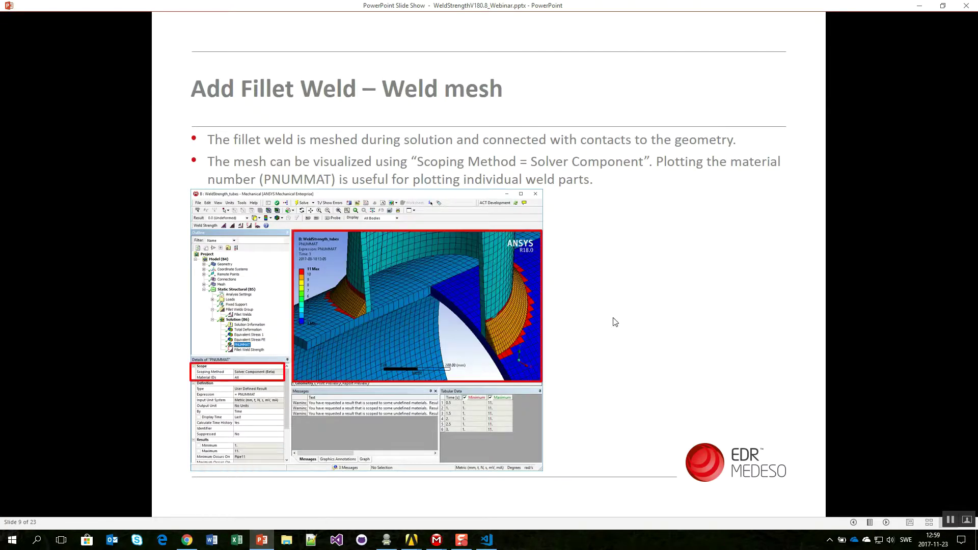
left_click(703, 295)
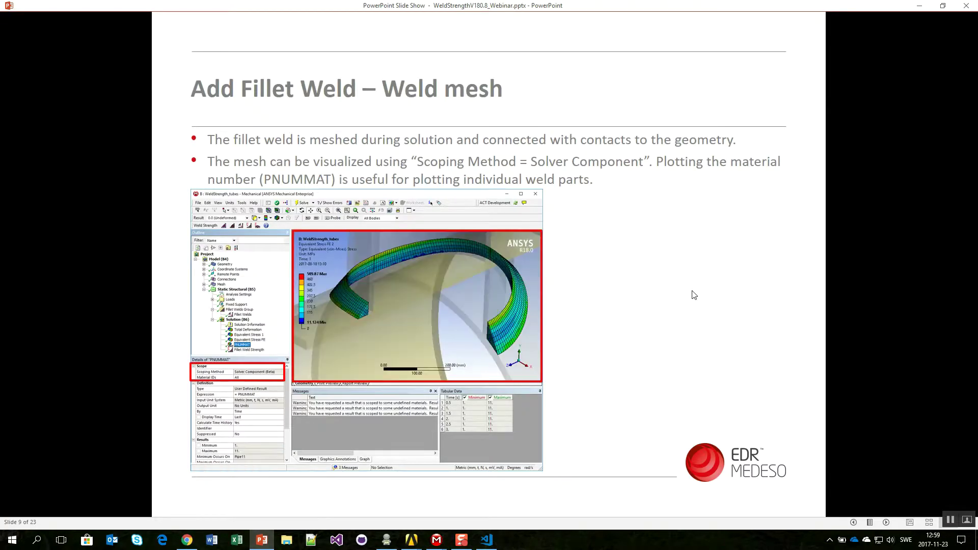
left_click(692, 295)
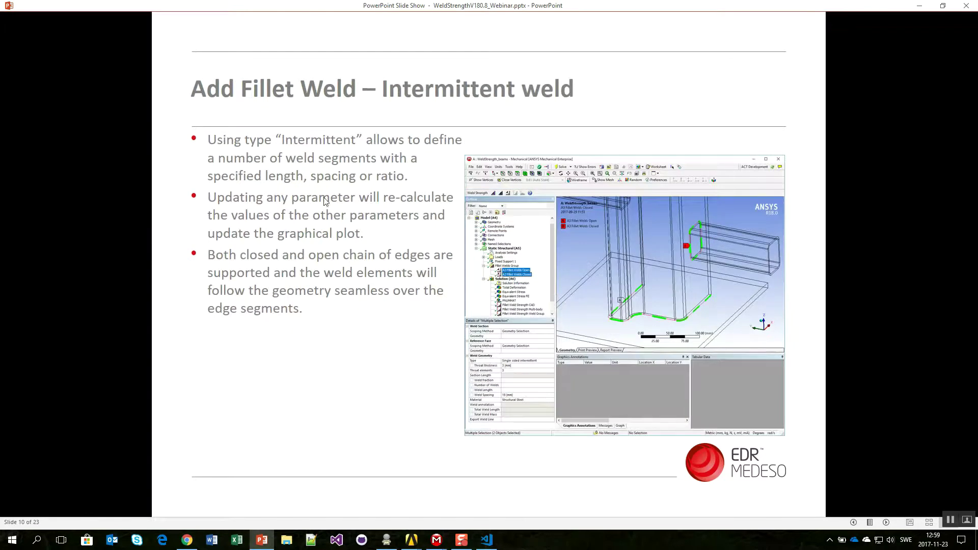
left_click(616, 244)
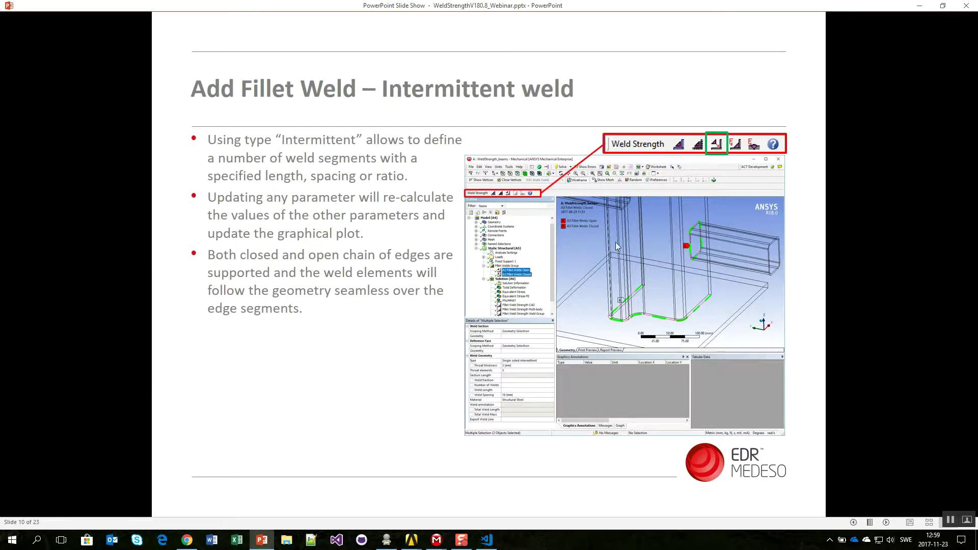
left_click(644, 245)
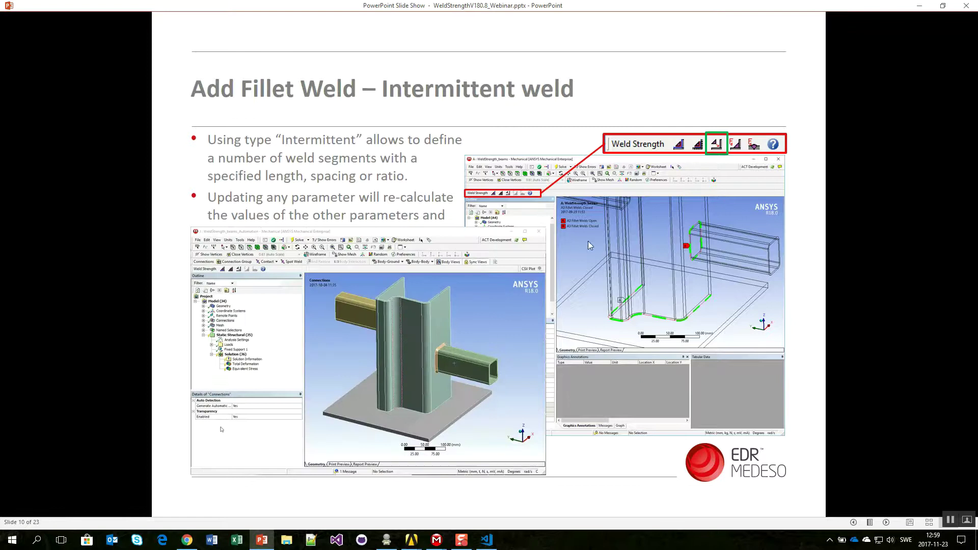
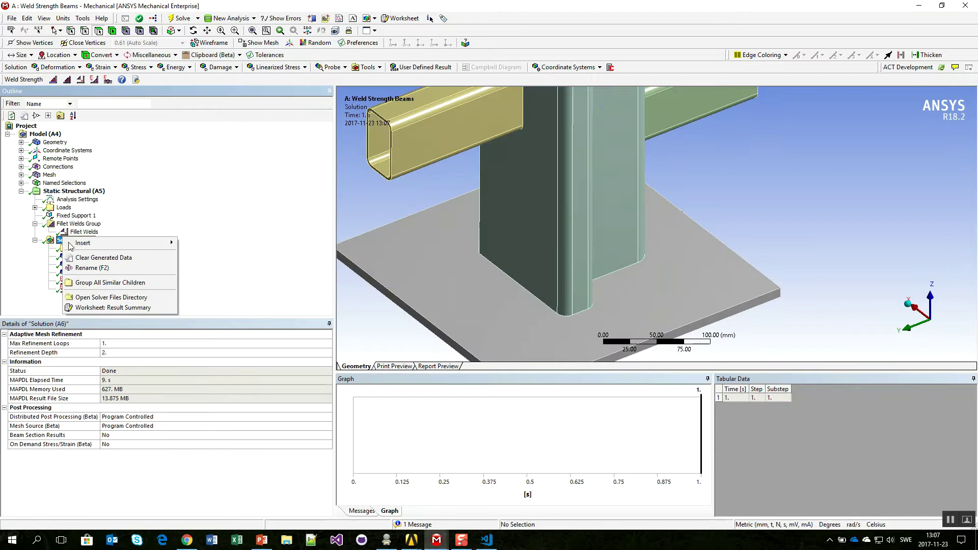
Open the solver files directory of the beams solution, sort it by date modified, and open Fillet_Weld_Strength_2_Id1902.txt.
left_click(102, 298)
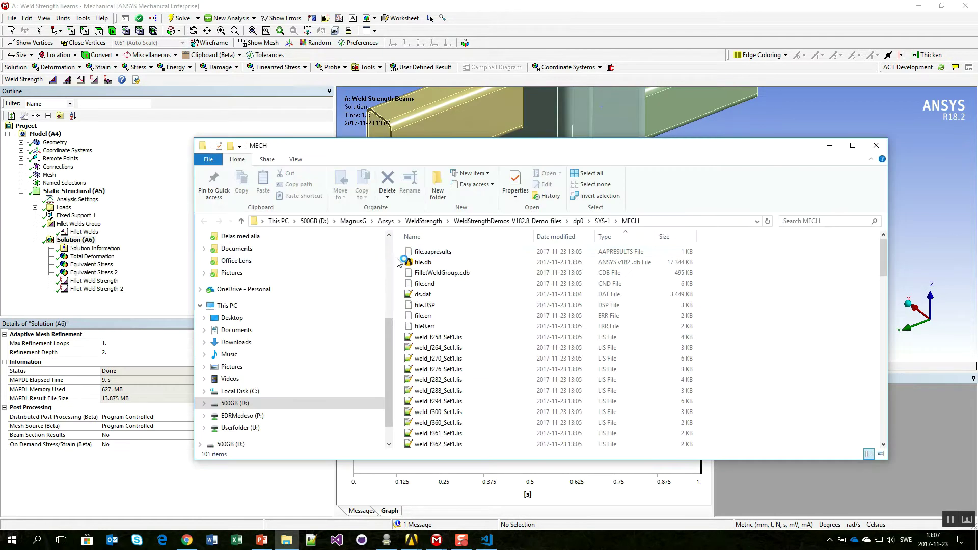
left_click(565, 239)
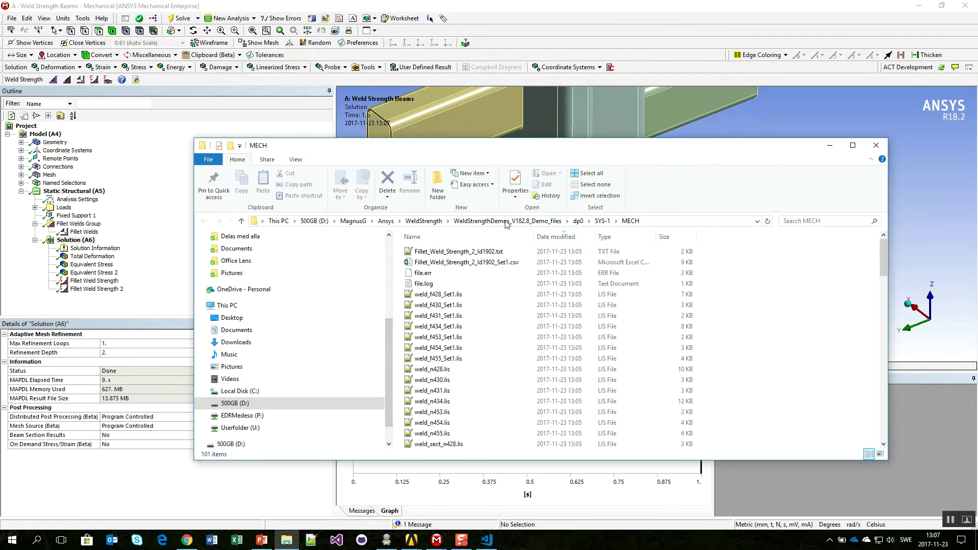
left_click(440, 254)
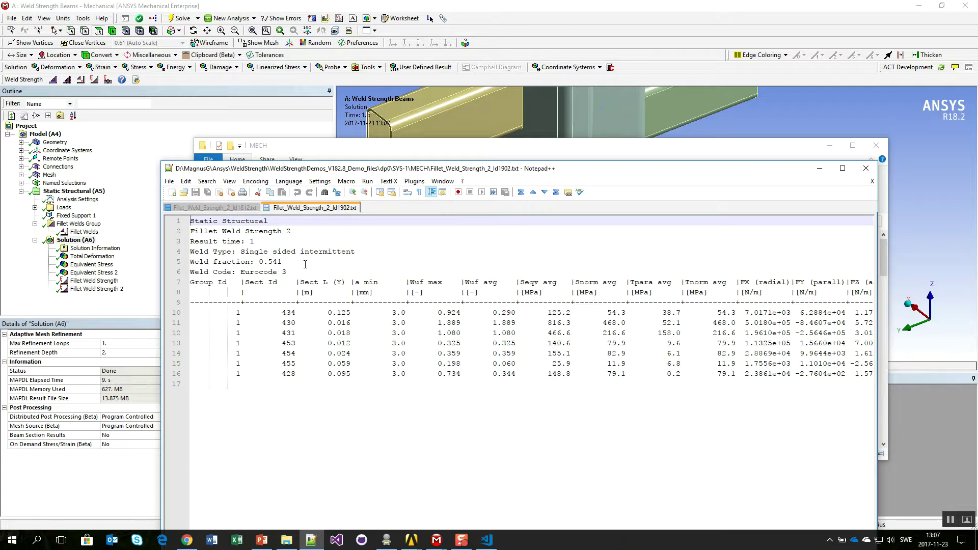
Open Fillet_Weld_Strength_Id1900.txt from the MECH folder in Notepad++ and review its weld section results with the window widened to the FZ (axial) column.
key("ctrl+o")
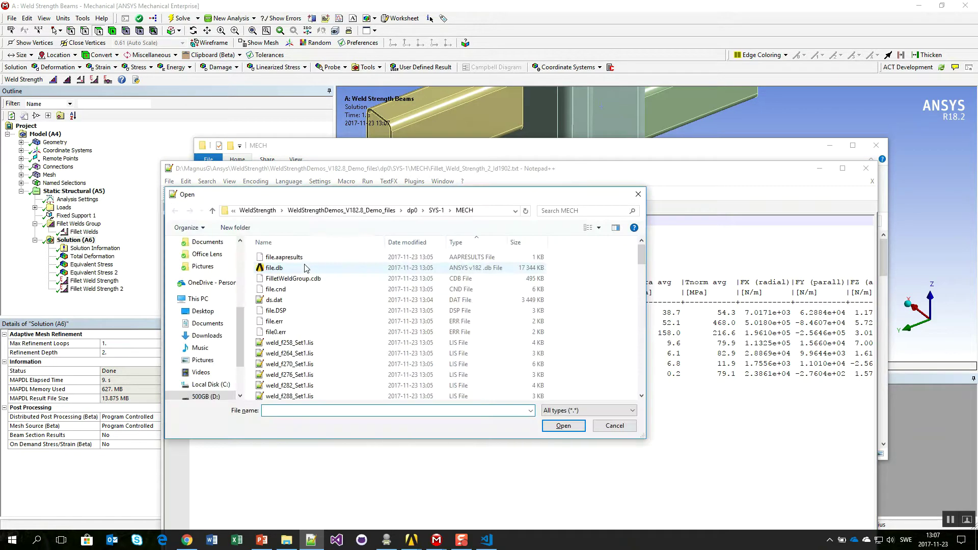
left_click(407, 242)
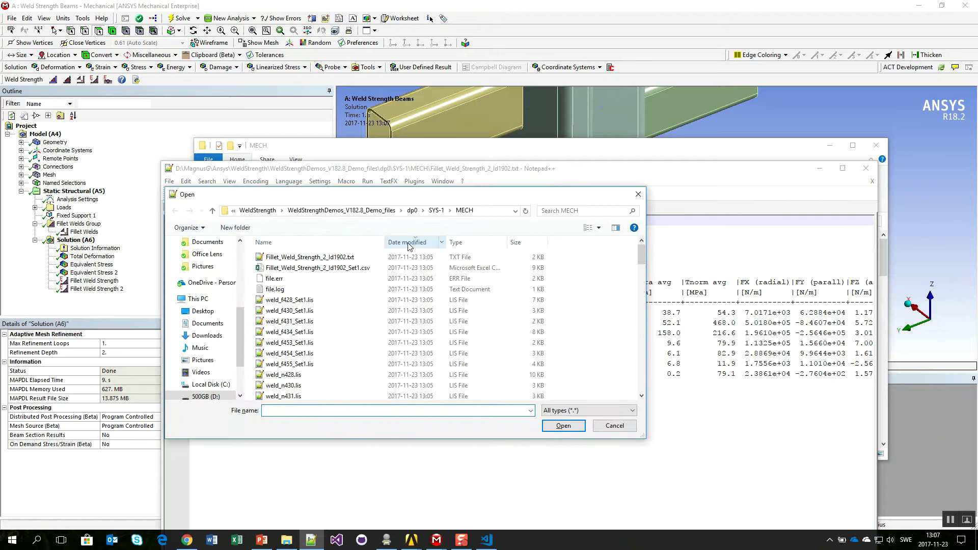
scroll(326, 305, "down", 8)
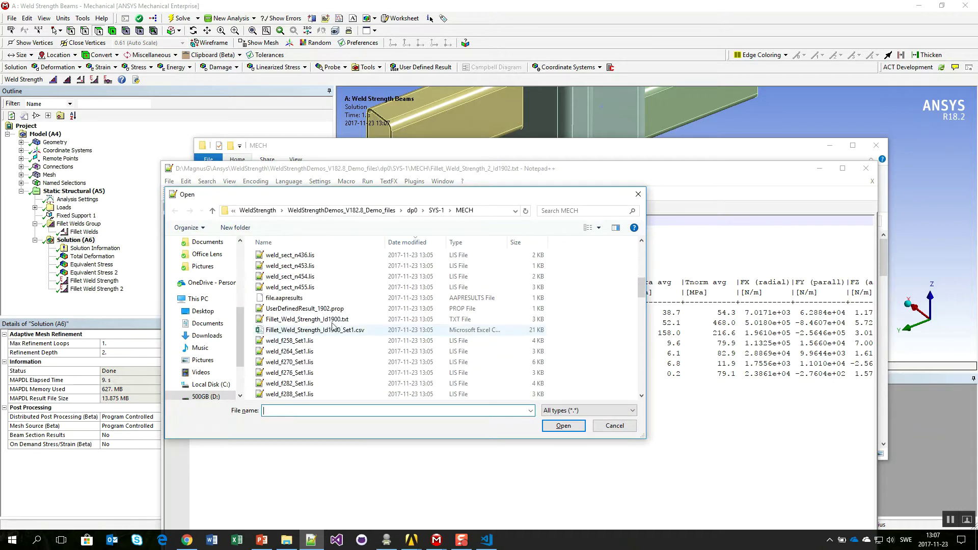
double_click(332, 320)
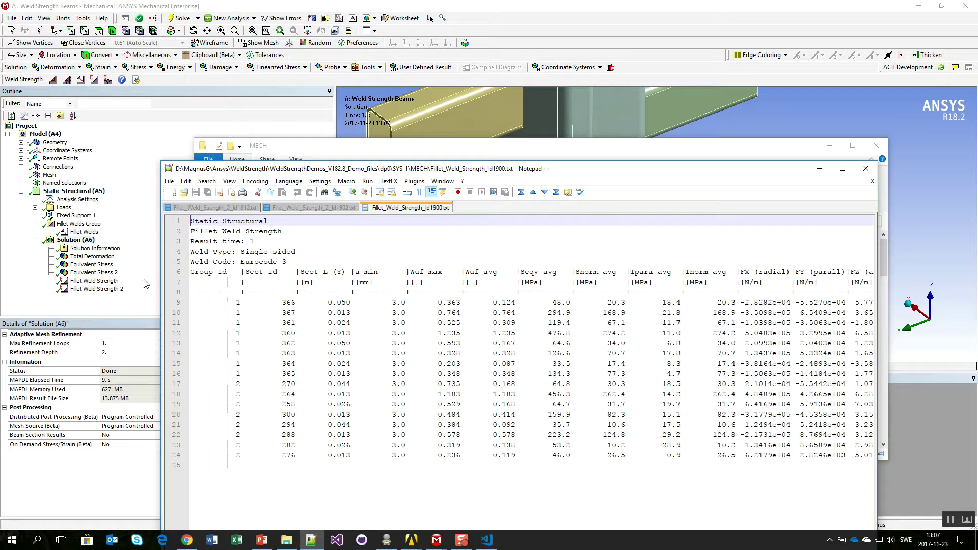
left_click_drag(242, 230, 265, 238)
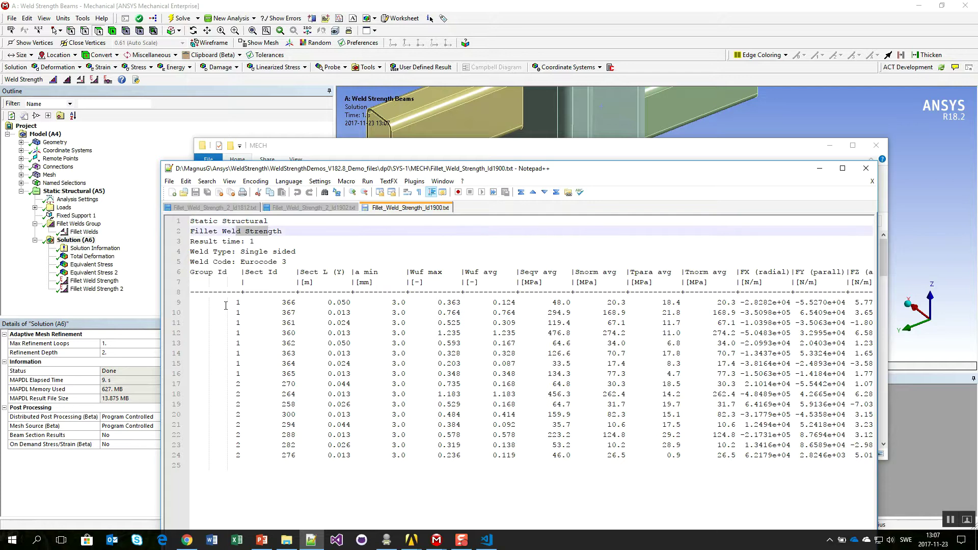
left_click(235, 386)
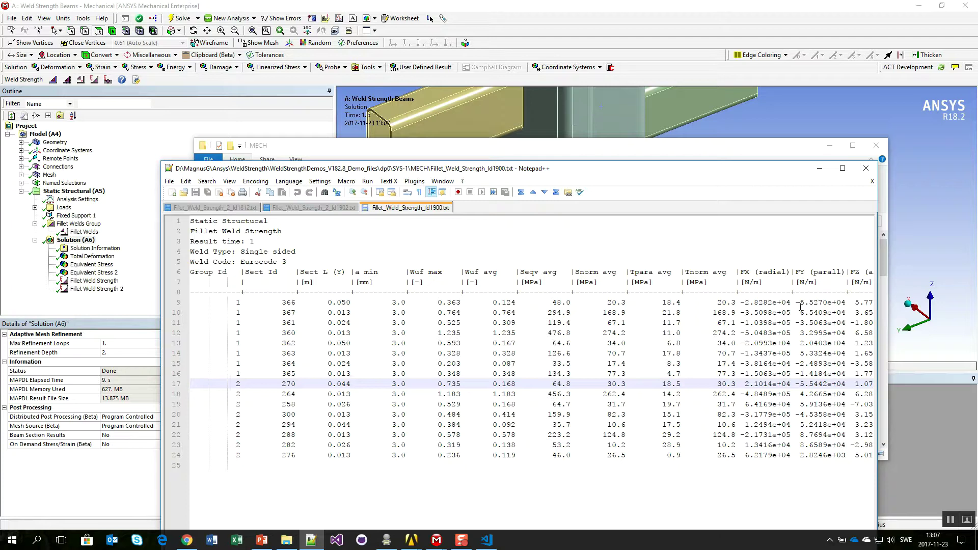
left_click_drag(877, 306, 972, 304)
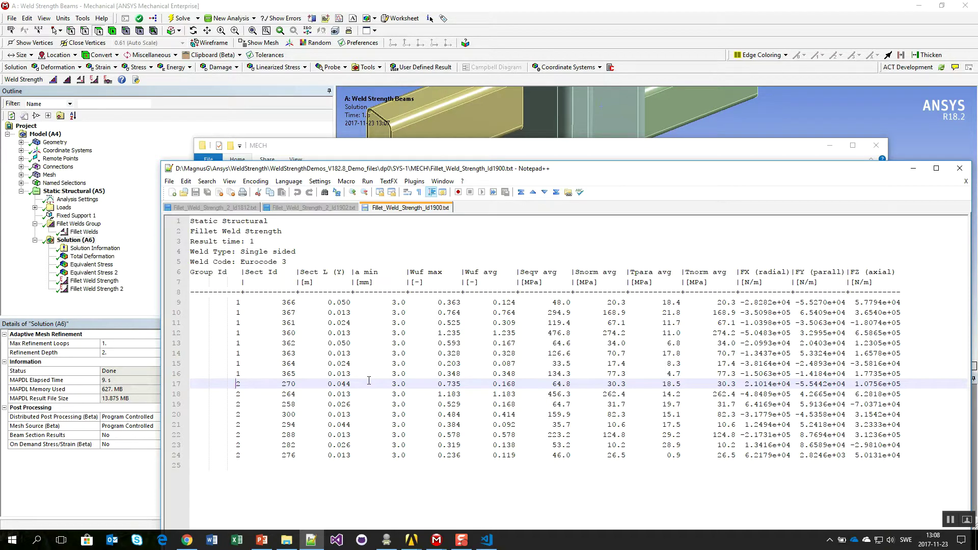
Return to the MECH folder and open Fillet_Weld_Strength_2_Id1902_Set1.csv in Excel.
left_click(286, 542)
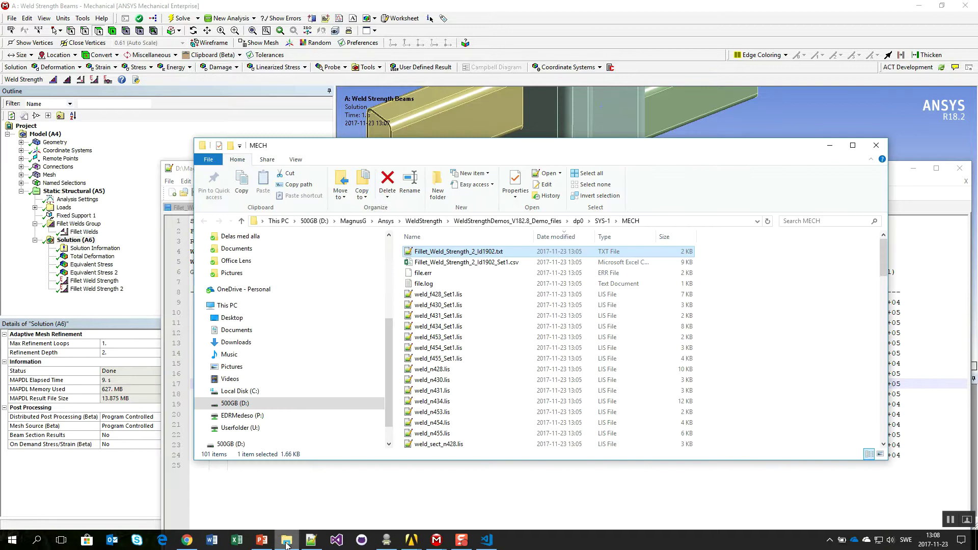
left_click(465, 263)
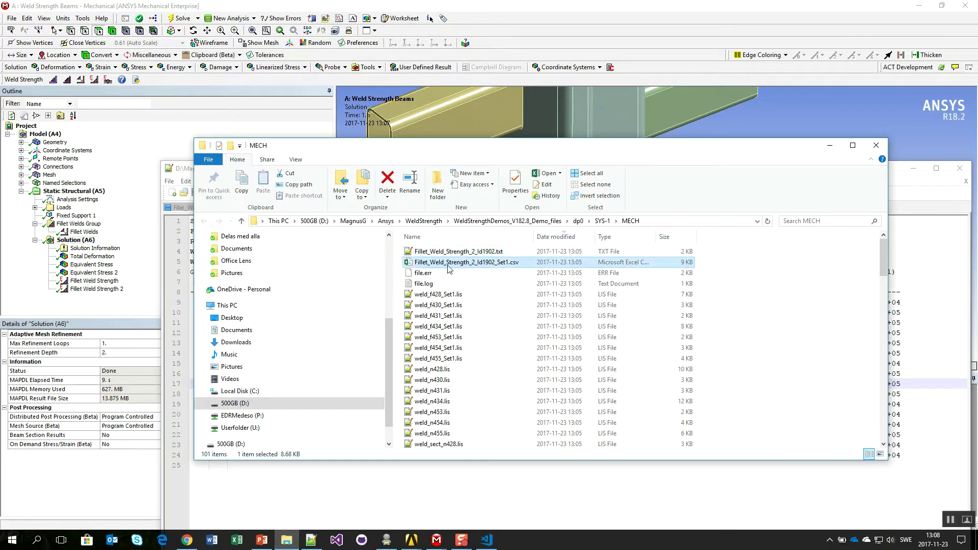
double_click(407, 263)
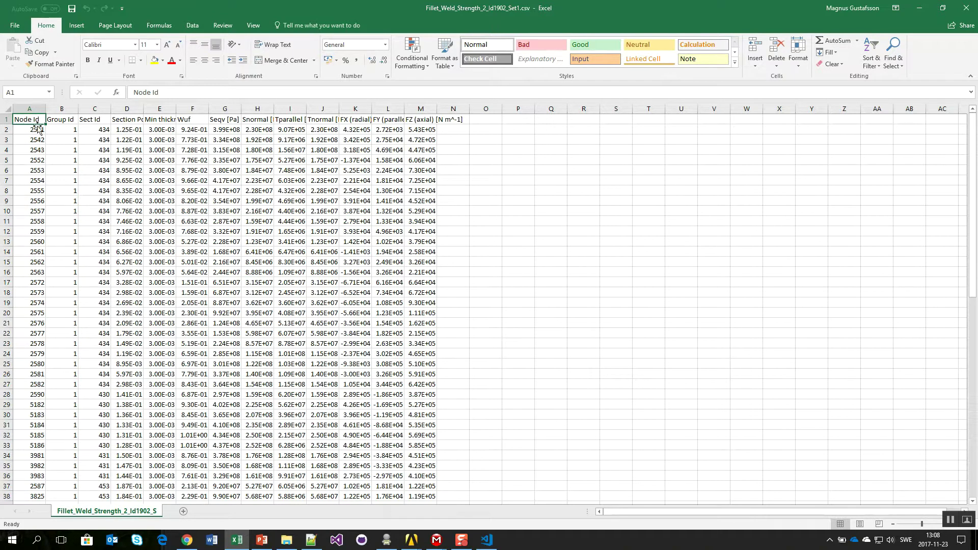
Sort the weld data in columns A to M by Section Position (Y), smallest to largest.
left_click_drag(28, 109, 431, 108)
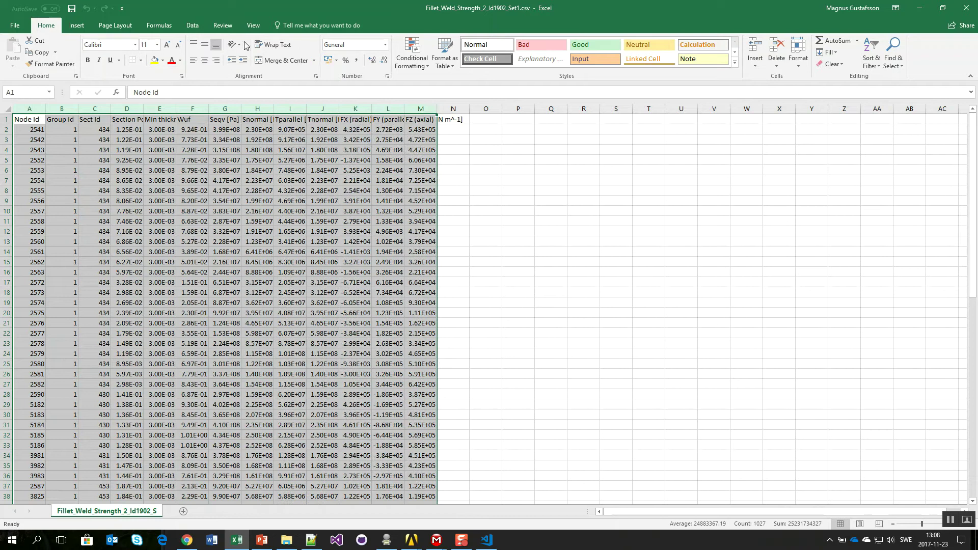
left_click(192, 25)
left_click(302, 51)
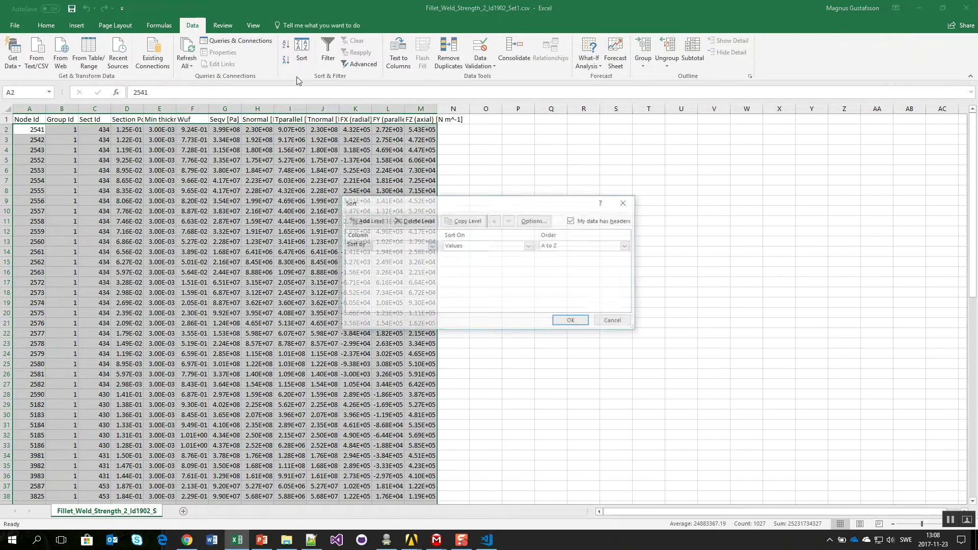
left_click(431, 245)
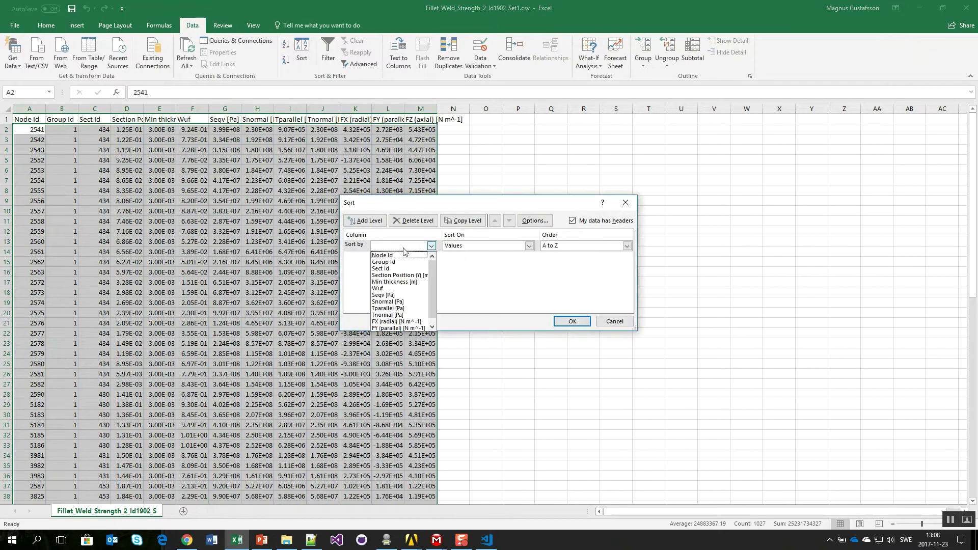
left_click(404, 280)
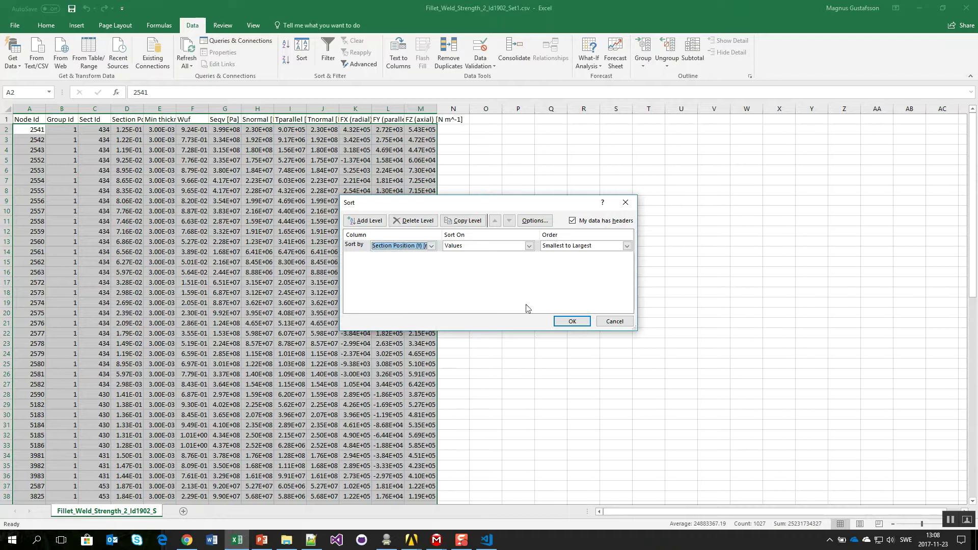
left_click(571, 321)
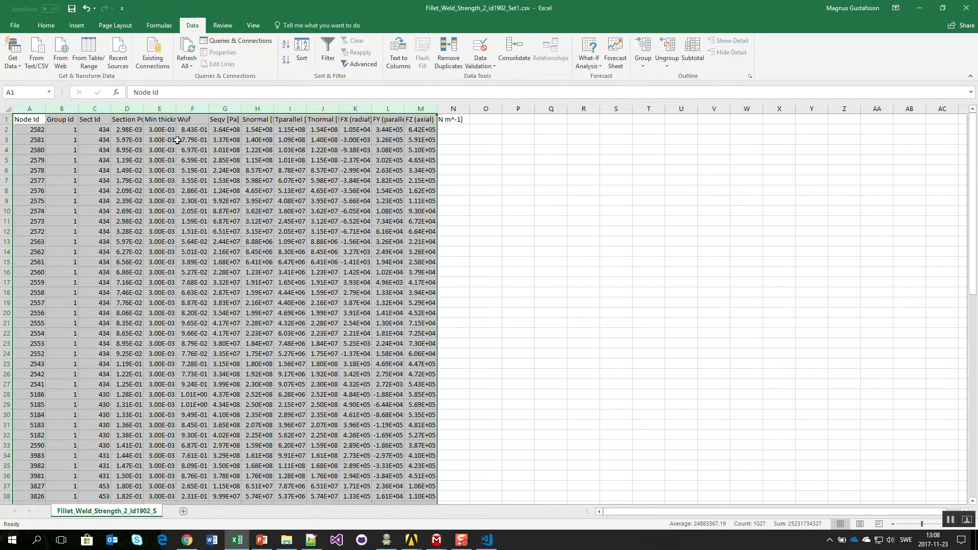
Plot Seqv against Section Position (Y) as a straight-line scatter chart without markers, and switch the plotted series to the Wuf column.
left_click(127, 108)
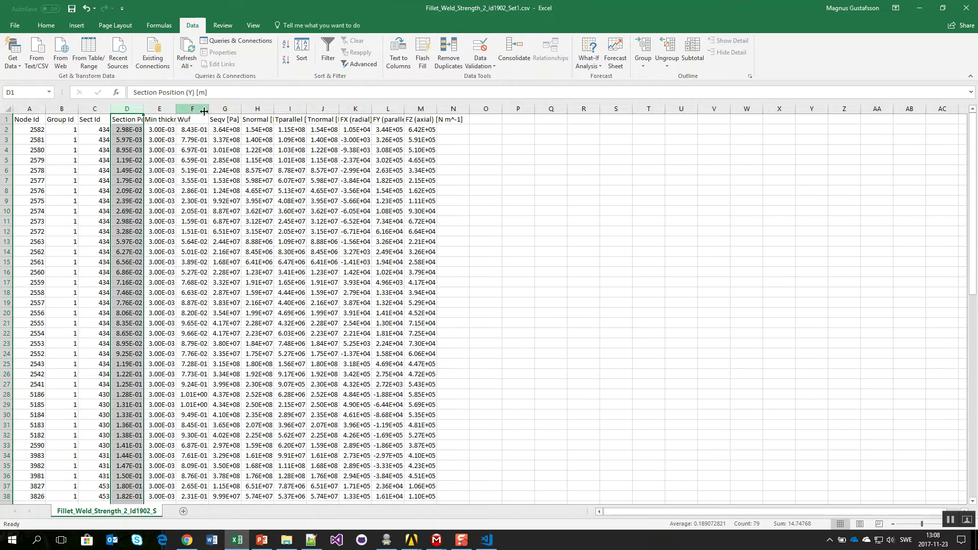
left_click(231, 109, "ctrl")
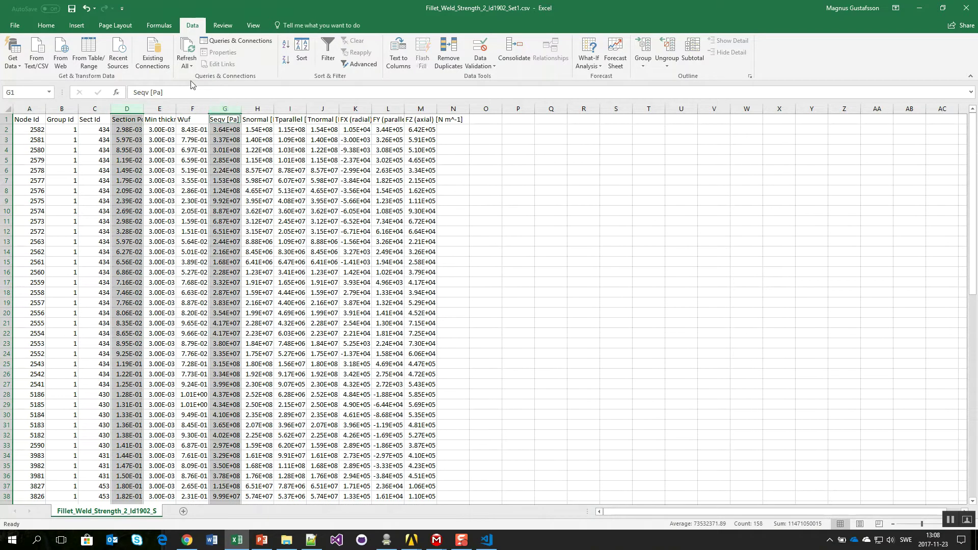
left_click(77, 25)
left_click(451, 63)
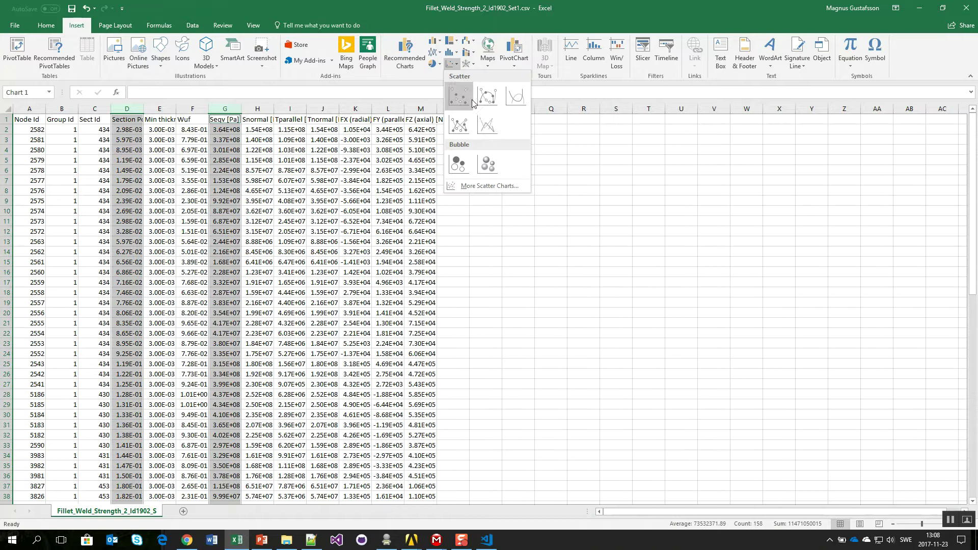
left_click(485, 122)
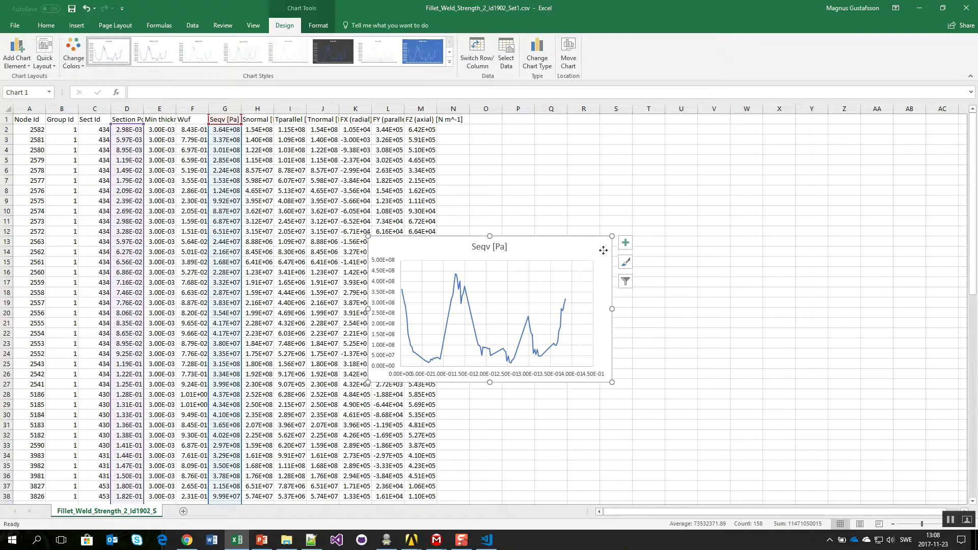
left_click_drag(605, 252, 437, 288)
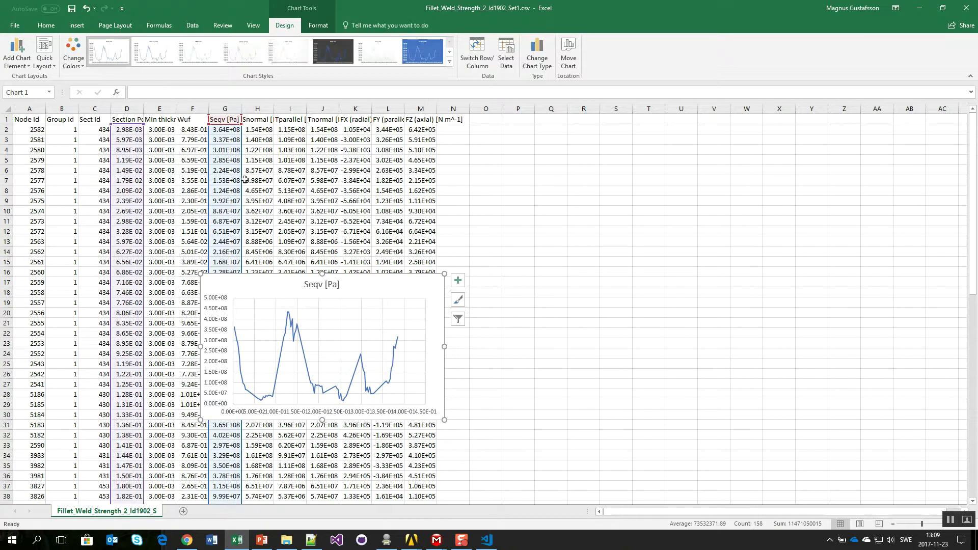
left_click_drag(246, 179, 187, 180)
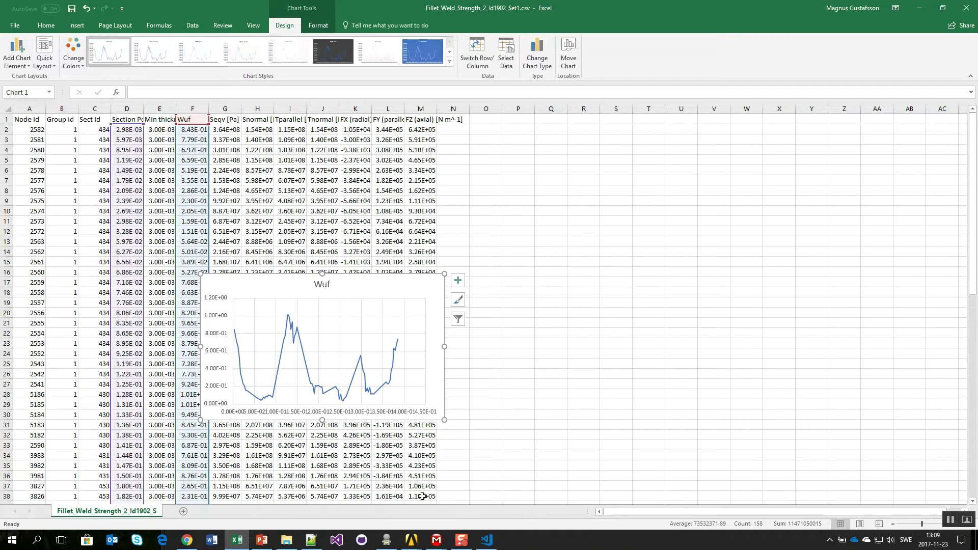
Switch to the PowerPoint slide show and advance to the Weld Strength – External post processing slide.
mouse_move(444, 547)
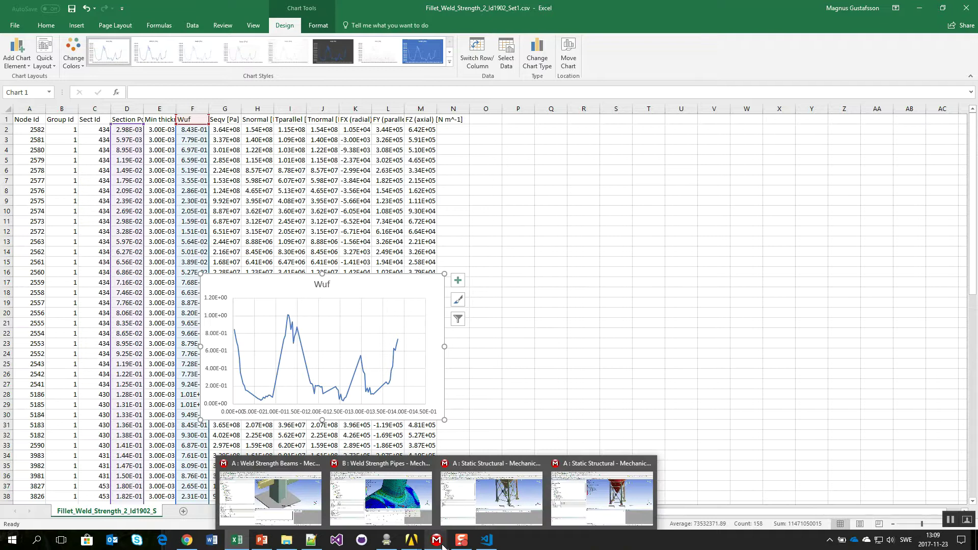
mouse_move(274, 517)
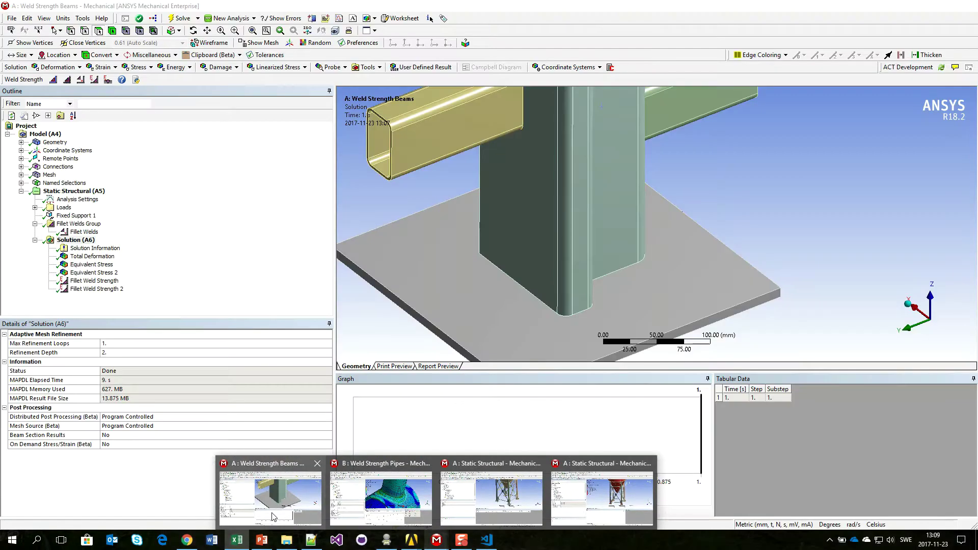
left_click(261, 541)
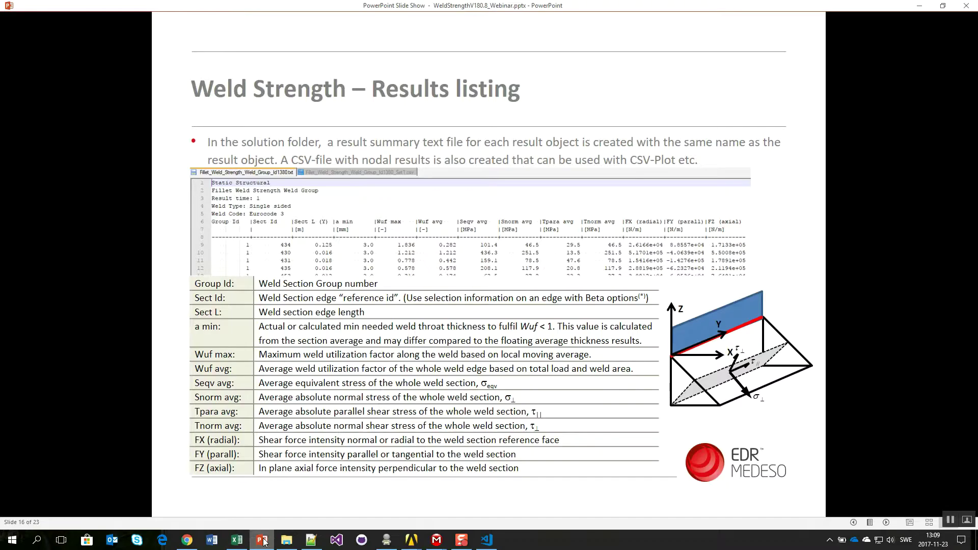
left_click(531, 360)
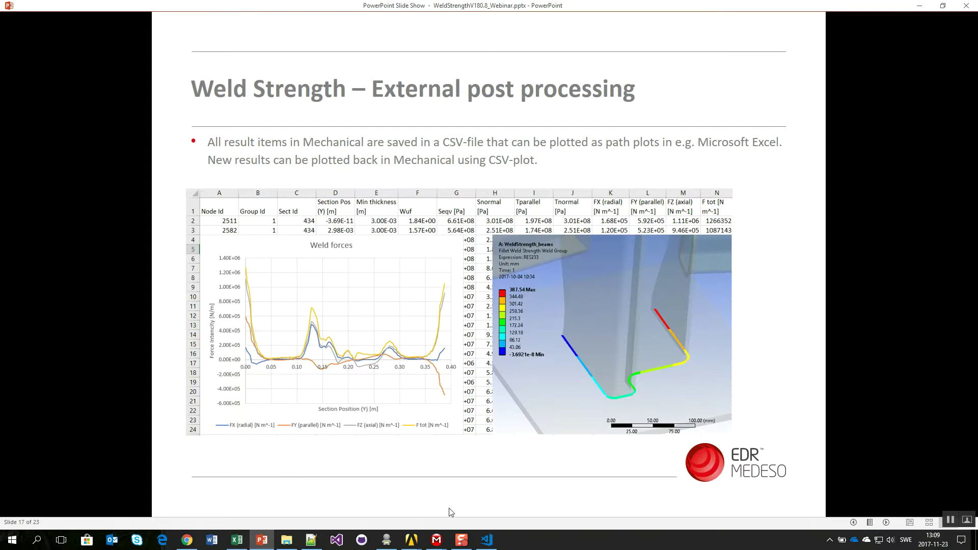
In the Weld Strength Beams model in ANSYS Mechanical, evaluate Fillet Weld Strength 2 for Section Length (Y) and reset the result legend.
mouse_move(437, 540)
left_click(294, 498)
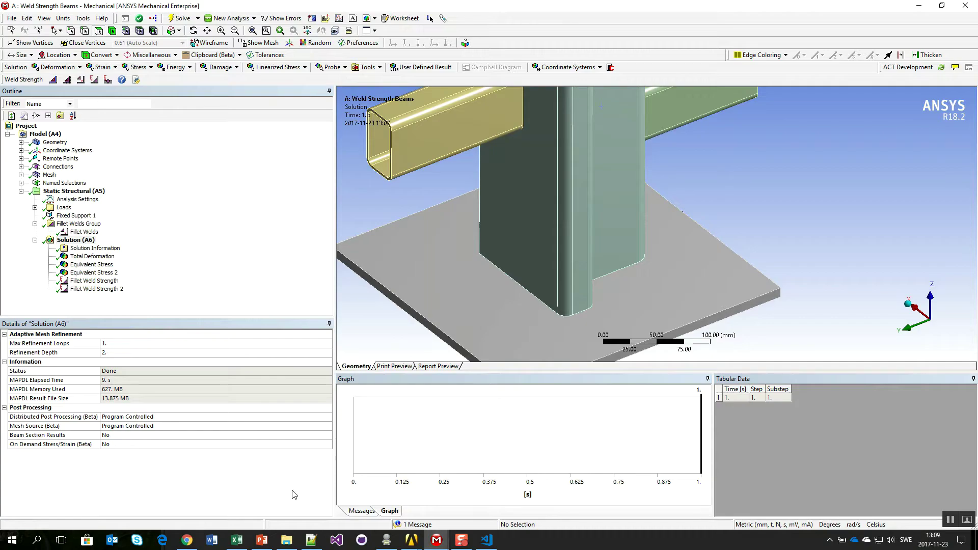
left_click(84, 289)
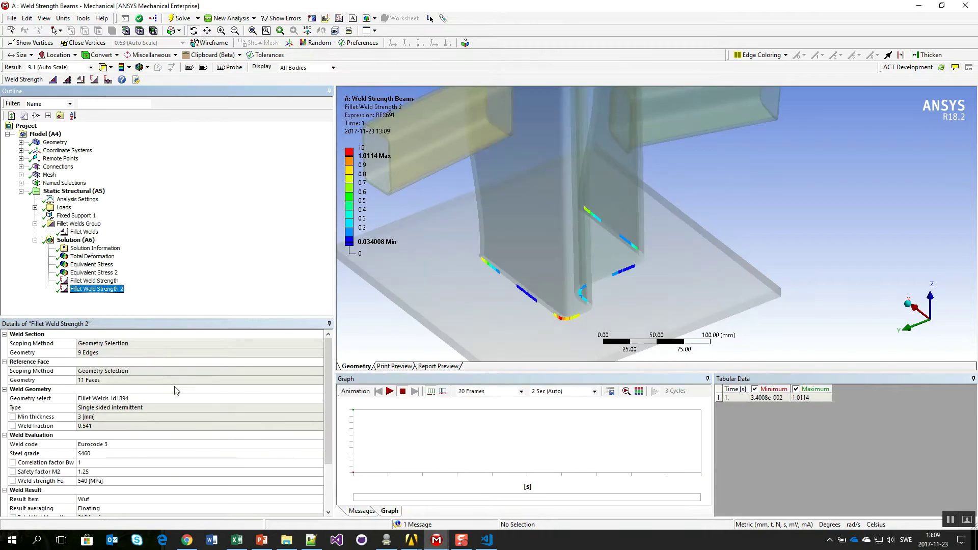
left_click(96, 503)
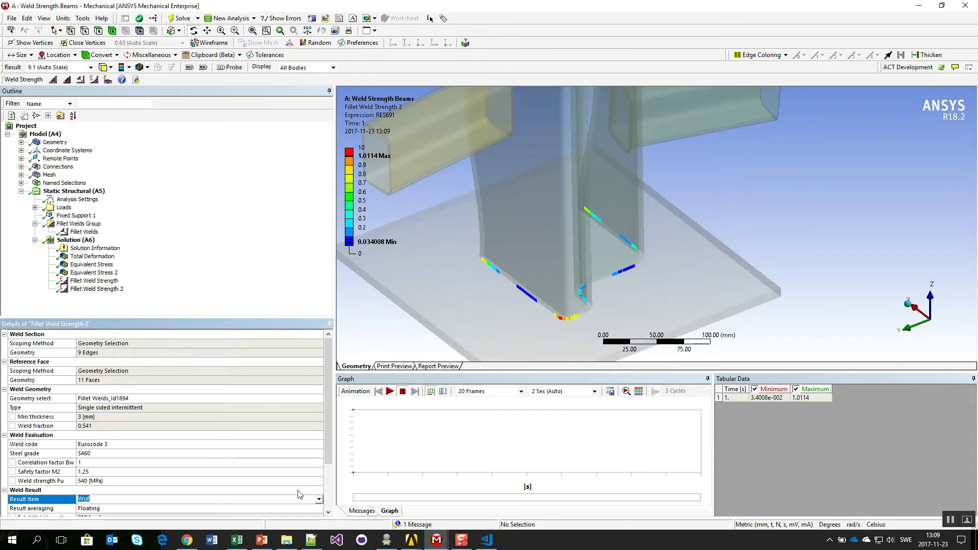
left_click(319, 499)
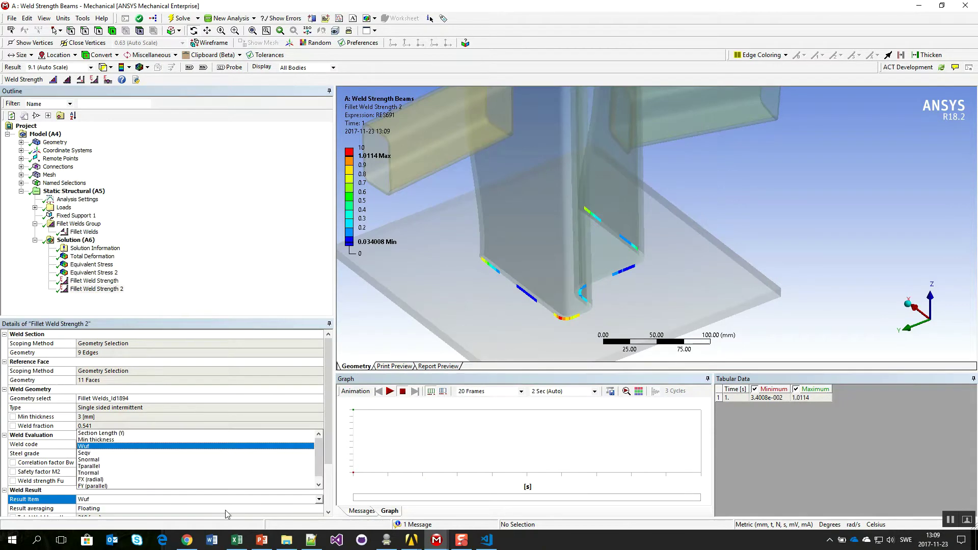
left_click(149, 433)
left_click(180, 18)
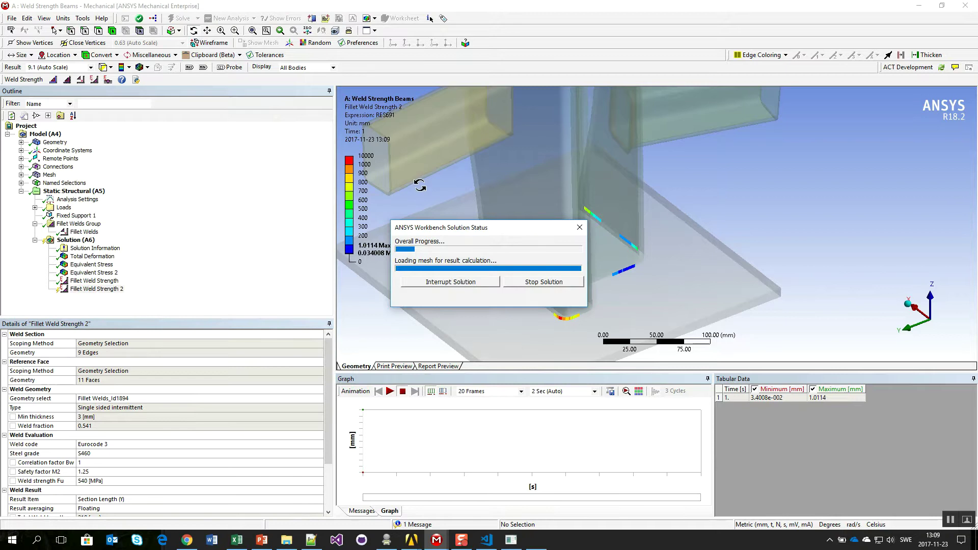
right_click(347, 252)
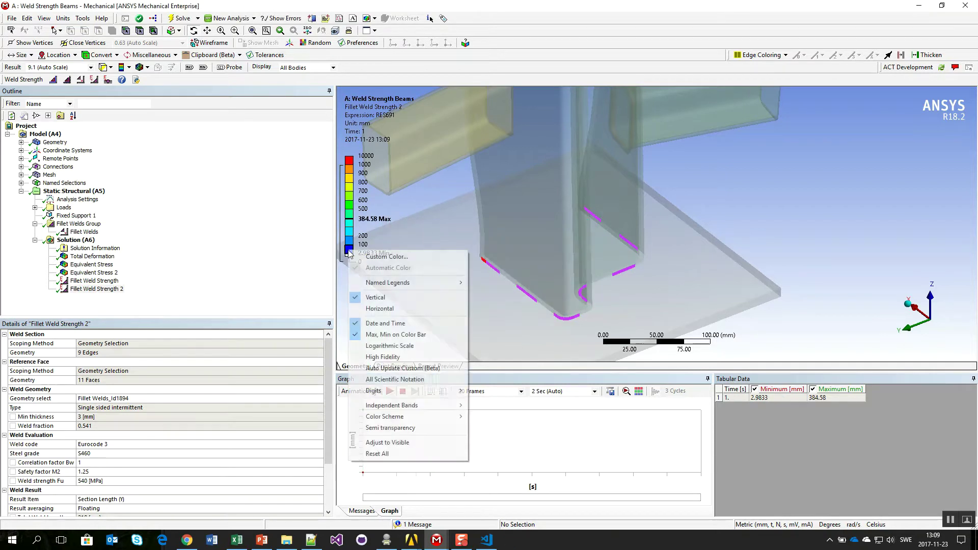
left_click(394, 454)
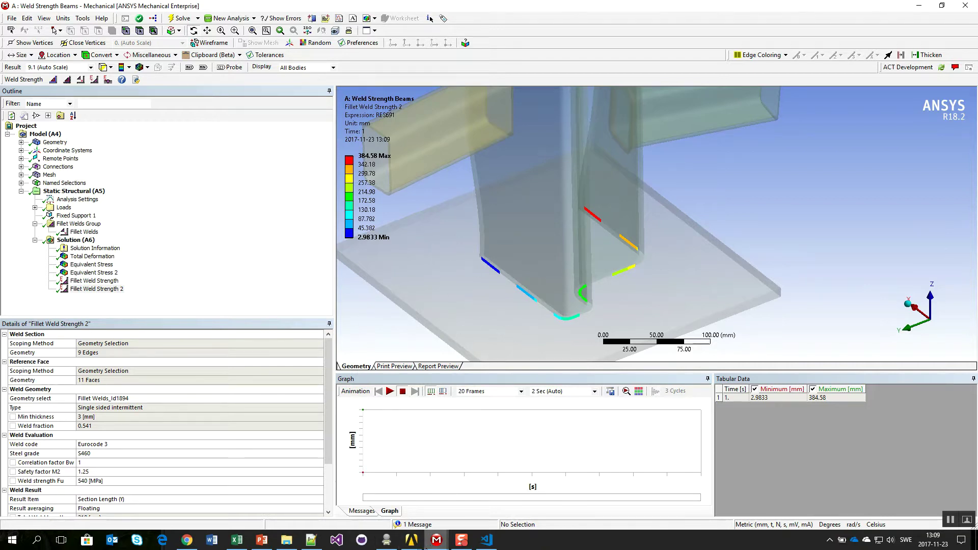
Return to the PowerPoint slide show and advance past the CSV Plot example to the User defined Weld codes slide.
left_click(262, 540)
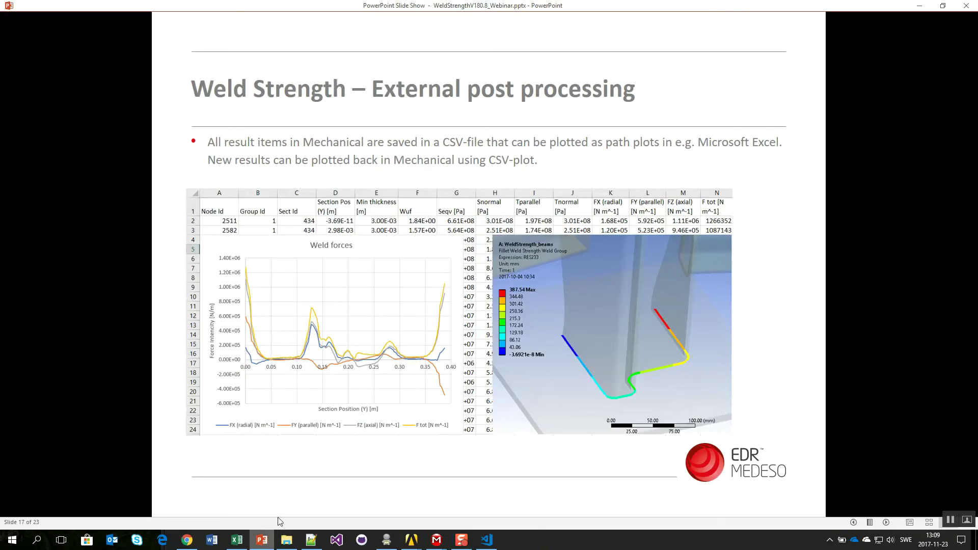
left_click(524, 353)
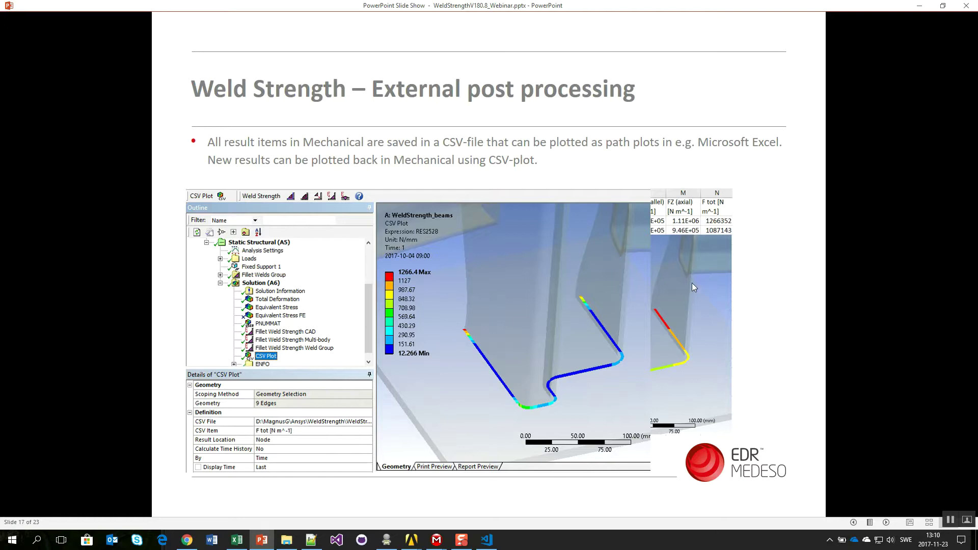
left_click(796, 232)
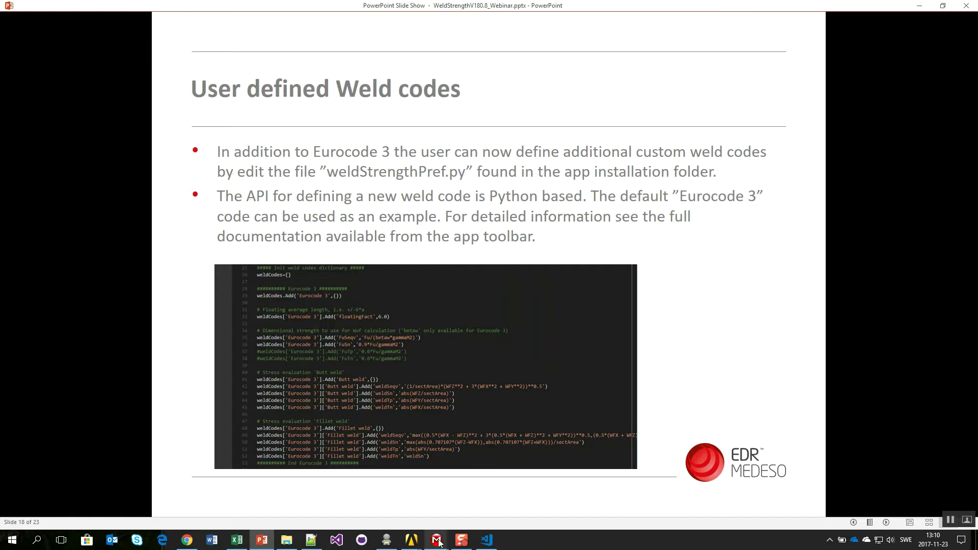
Switch back to the Weld Strength Beams model, open the Weld Strength documentation and go to its Weld Codes section.
mouse_move(440, 544)
left_click(264, 502)
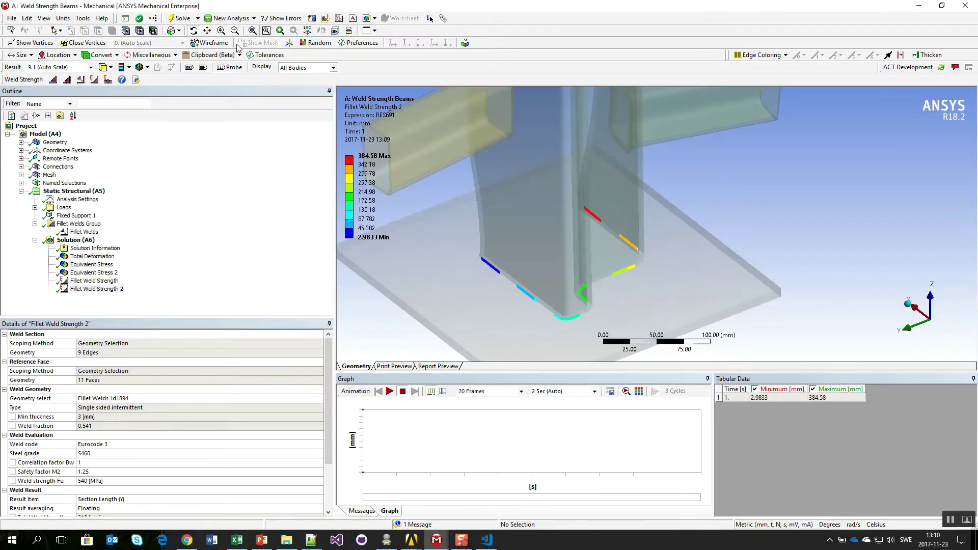
left_click(122, 80)
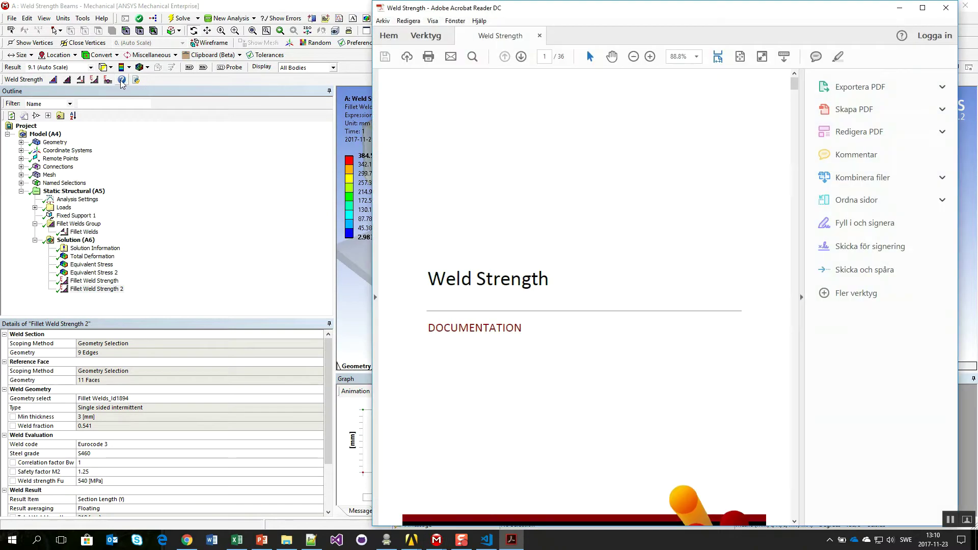
left_click(803, 300)
scroll(536, 261, "down", 12)
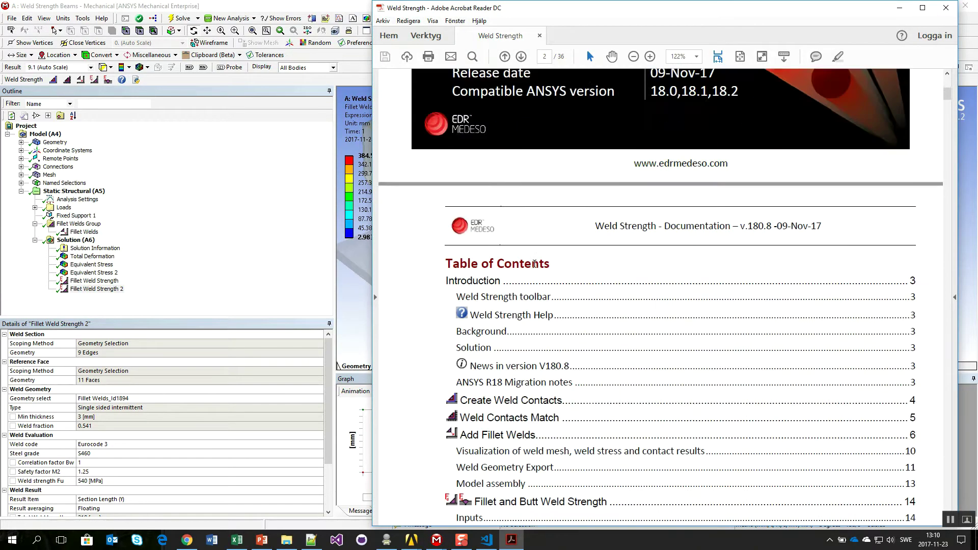
scroll(535, 264, "down", 3)
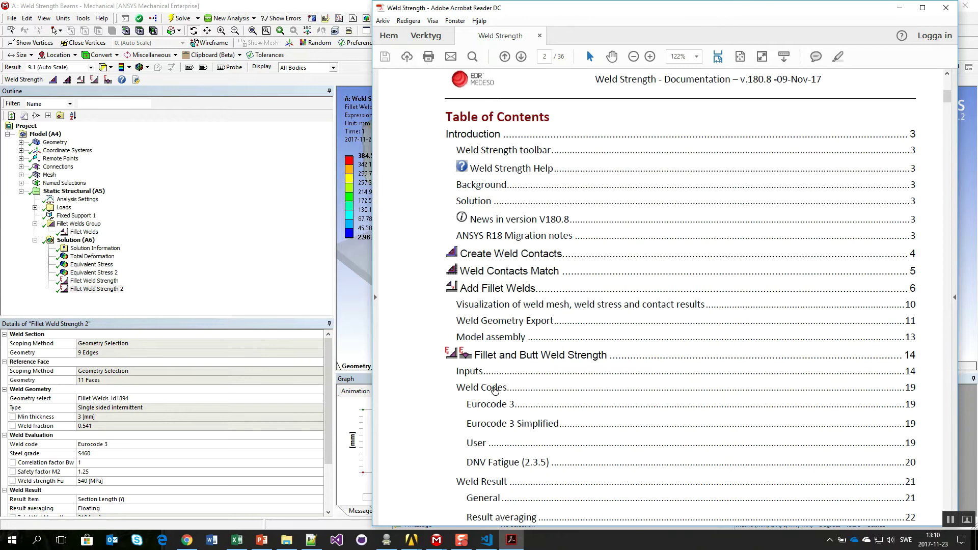
left_click(495, 390)
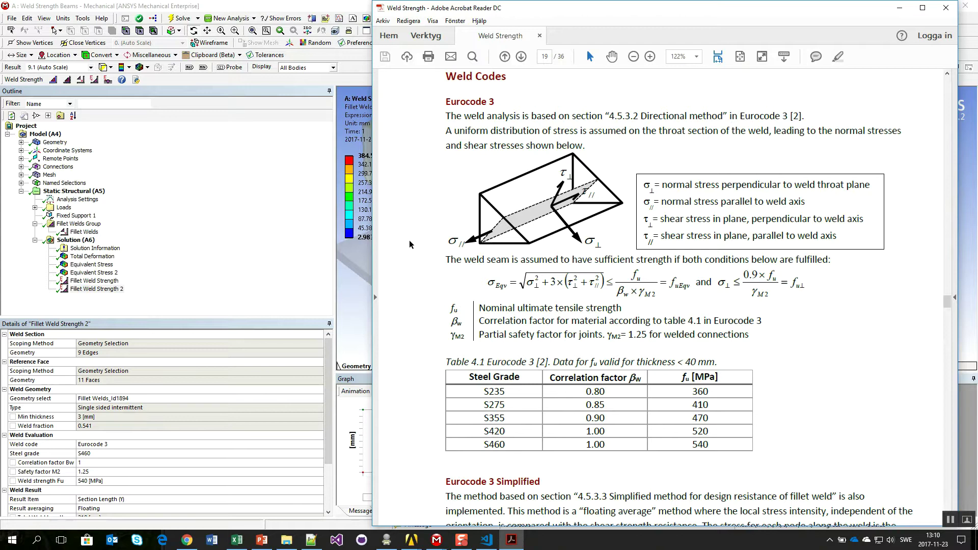
Review the Eurocode 3, Eurocode 3 Simplified, User and DNV Fatigue (2.3.5) descriptions, and minimize the documentation.
scroll(411, 245, "down", 5)
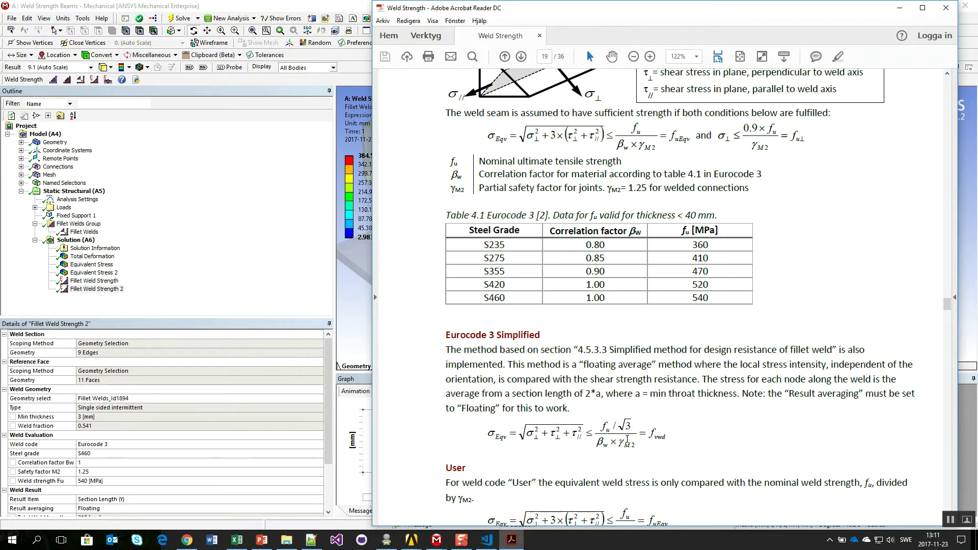
scroll(650, 436, "down", 4)
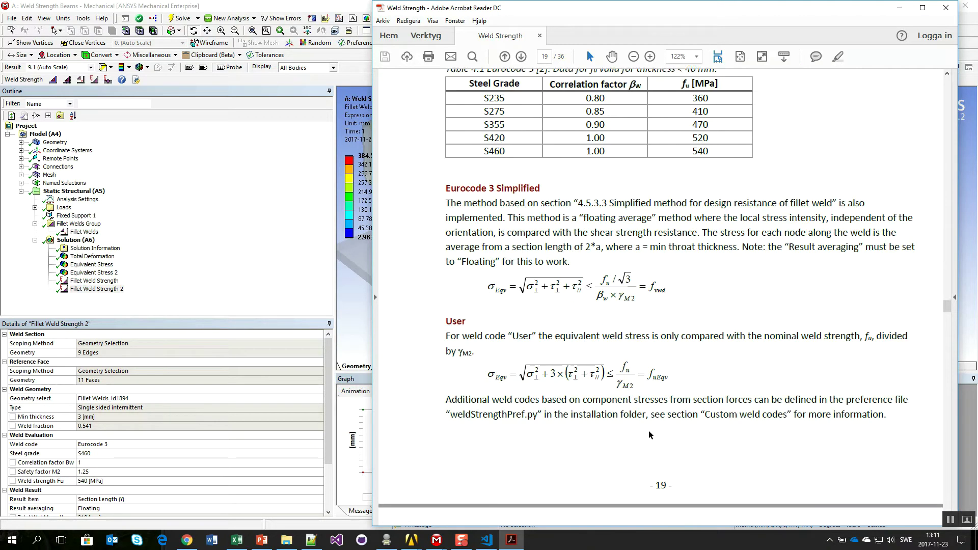
scroll(651, 435, "down", 8)
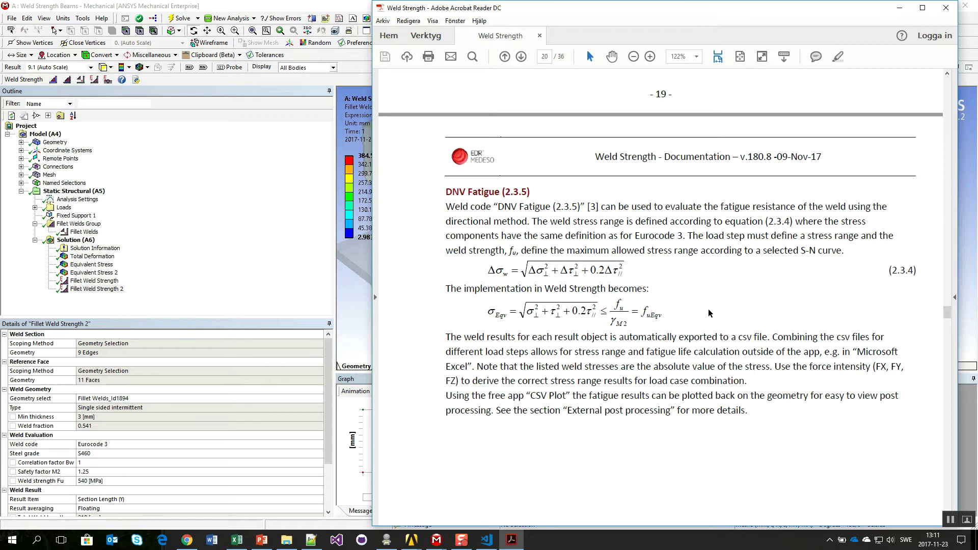
left_click(898, 9)
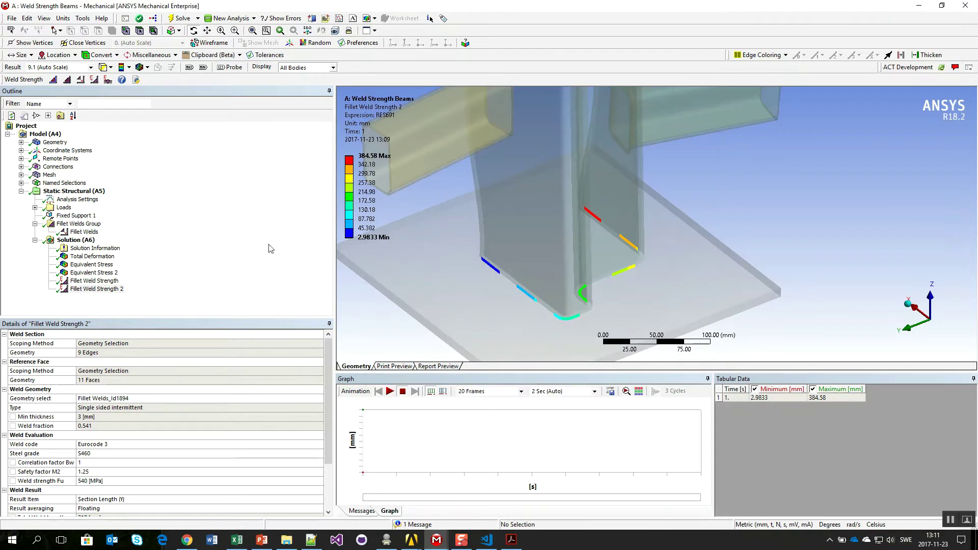
Open the preferences file weldStrengthPref.py, review the Eurocode 3 weld code definitions for butt and fillet welds, and minimize the editor.
left_click(136, 80)
scroll(576, 279, "down", 4)
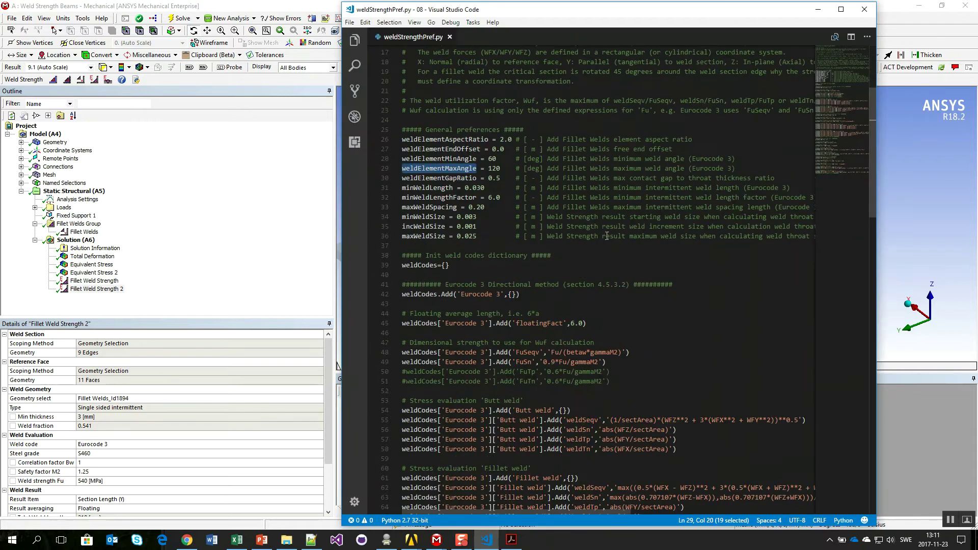
scroll(607, 236, "down", 3)
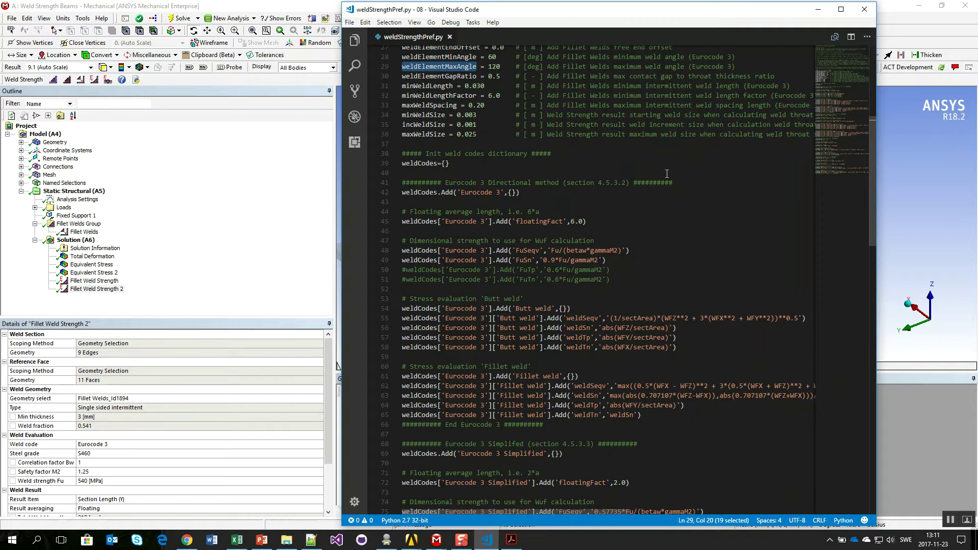
left_click(818, 9)
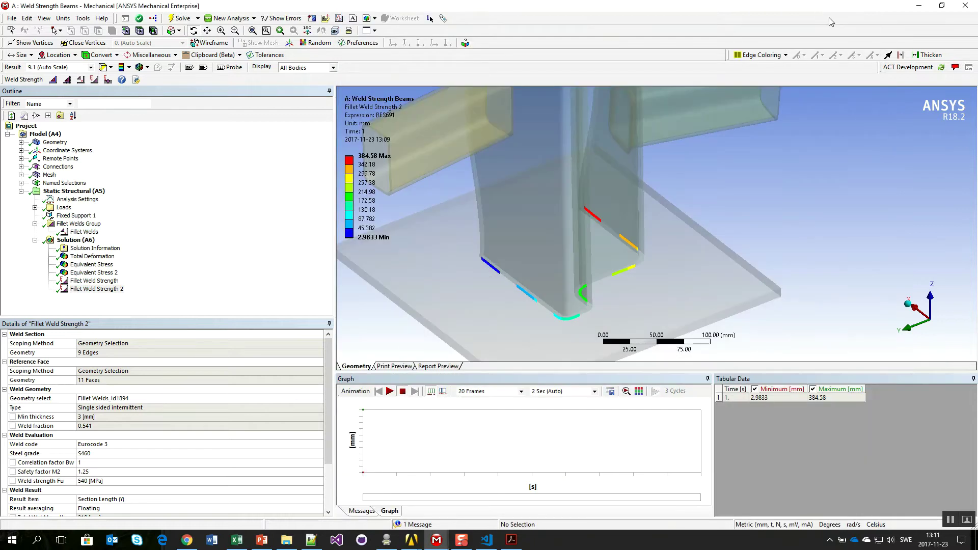
Return to the PowerPoint slide show and reveal the first bullet on the Conclusions slide.
left_click(262, 540)
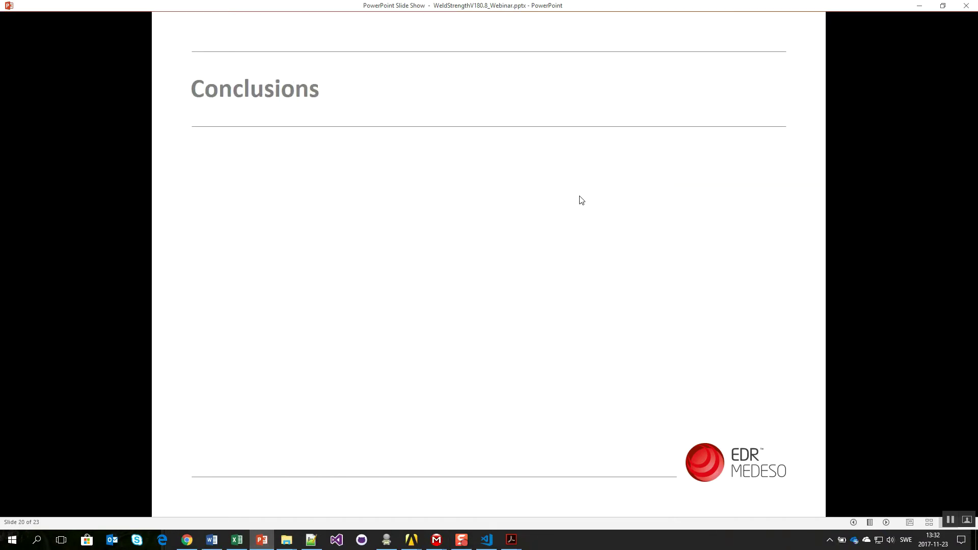
left_click(616, 164)
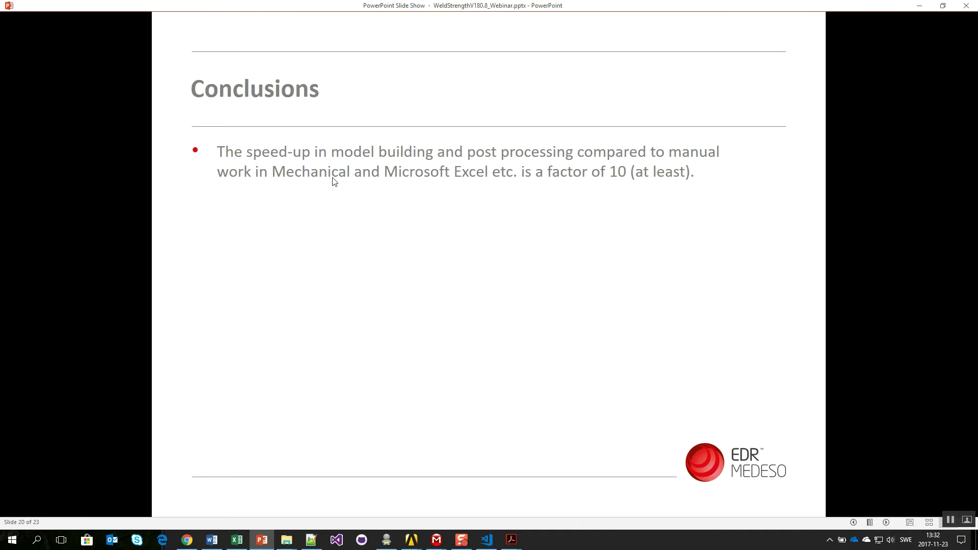